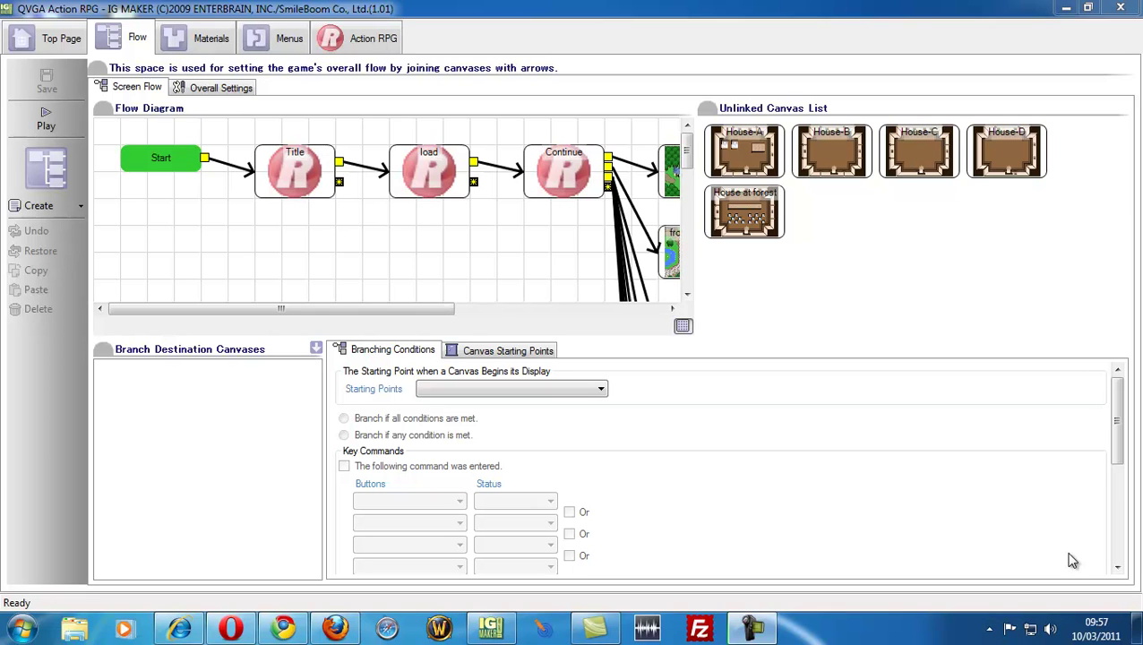
# Create a new canvas in the Action RPG plug-in and link the flow diagram's Start node to it
pyautogui.click(372, 43)
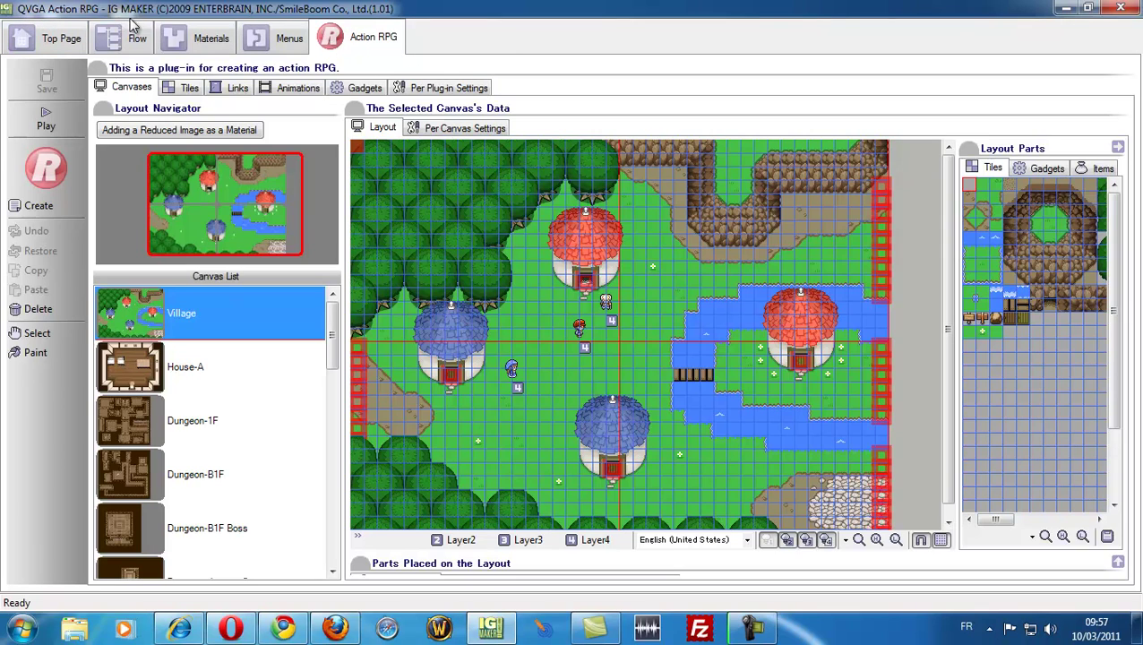
pyautogui.click(45, 206)
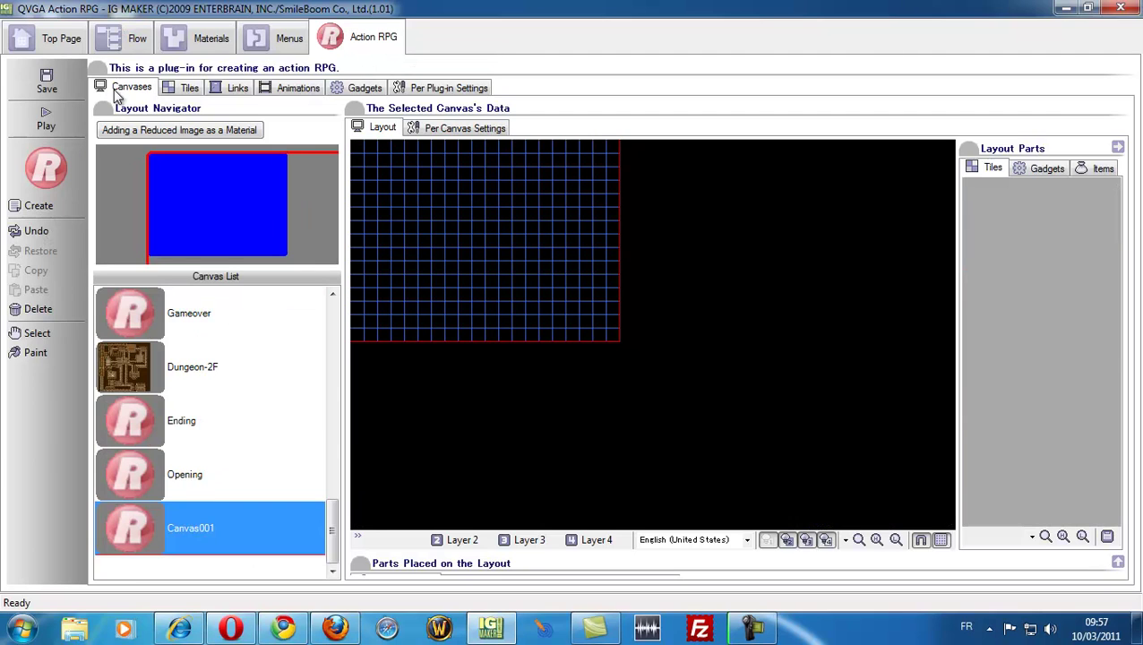
pyautogui.click(126, 39)
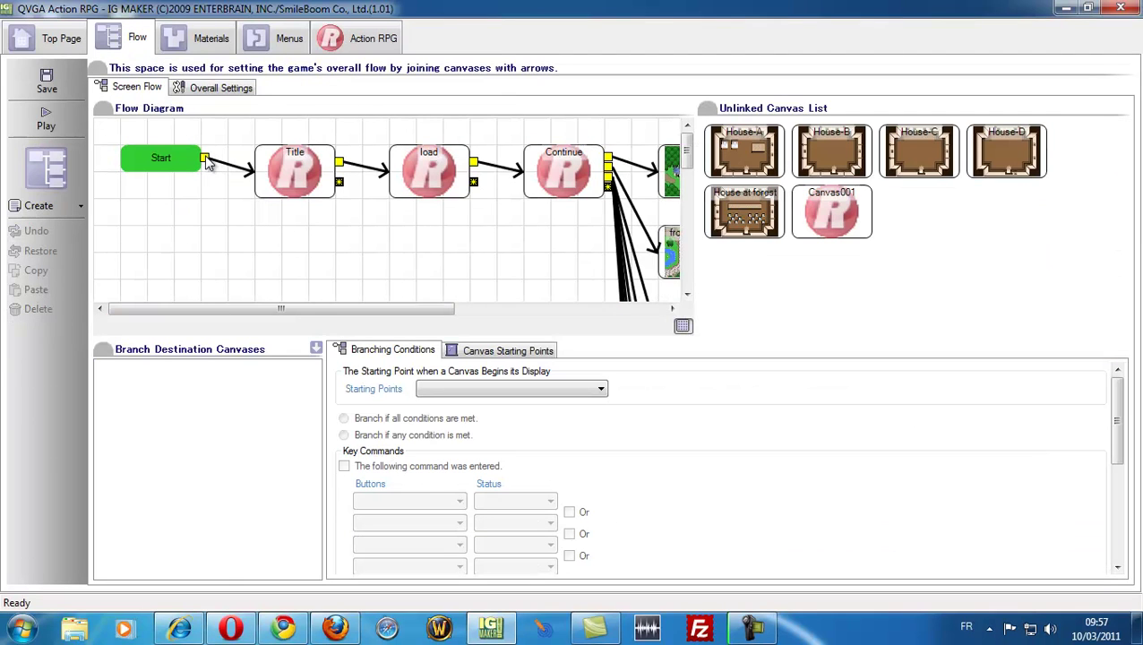
pyautogui.moveTo(206, 162); pyautogui.dragTo(831, 212)
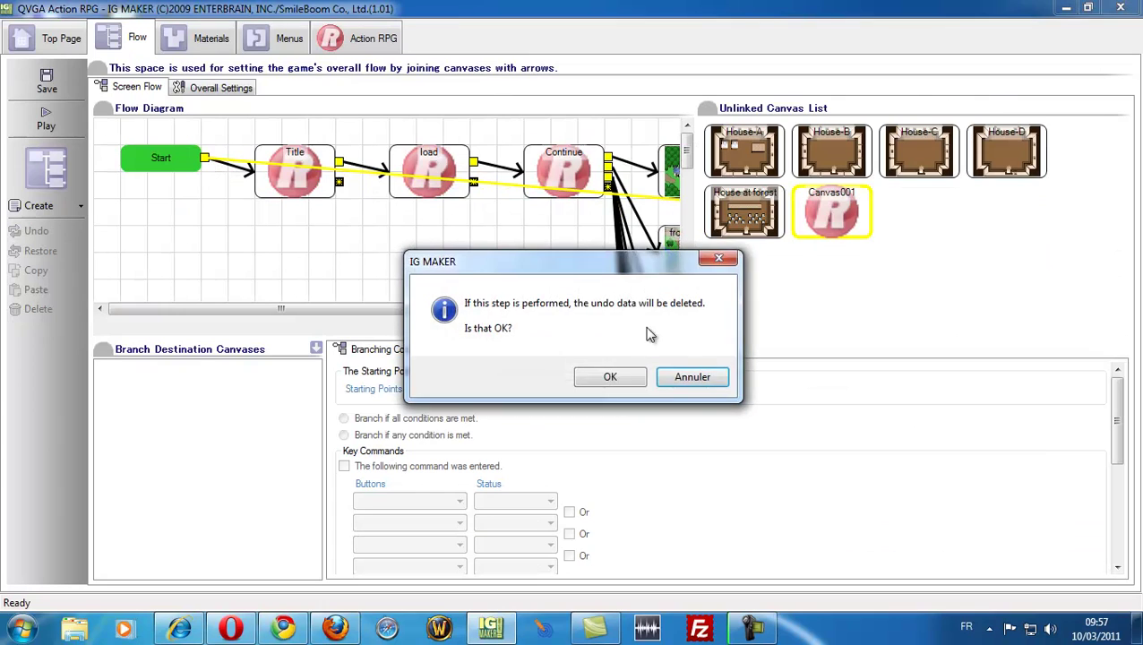
pyautogui.click(610, 376)
pyautogui.click(294, 172)
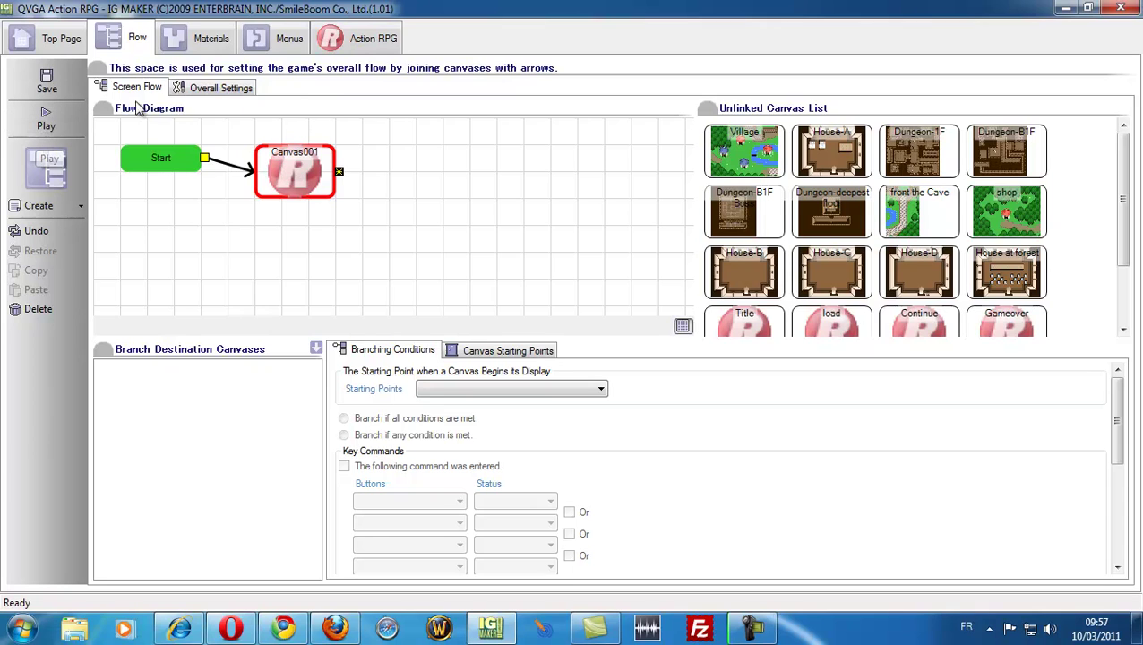
# Assign the Dungeon tile set to the new canvas in its canvas settings
pyautogui.click(365, 42)
pyautogui.click(455, 128)
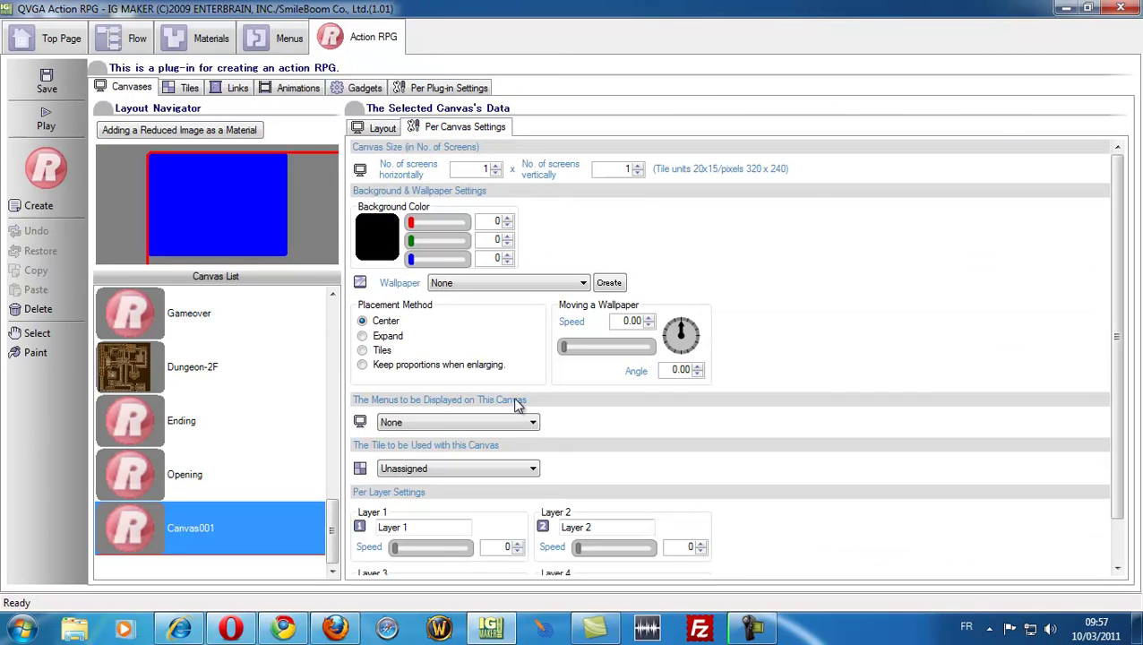
pyautogui.click(534, 470)
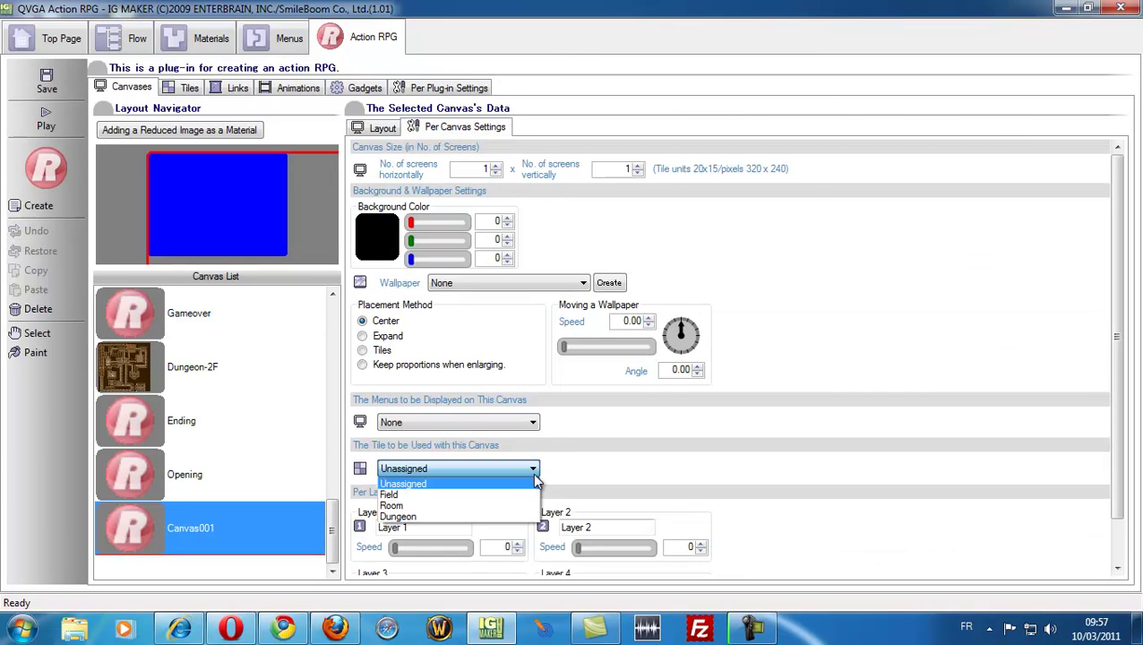
pyautogui.click(430, 518)
pyautogui.click(610, 376)
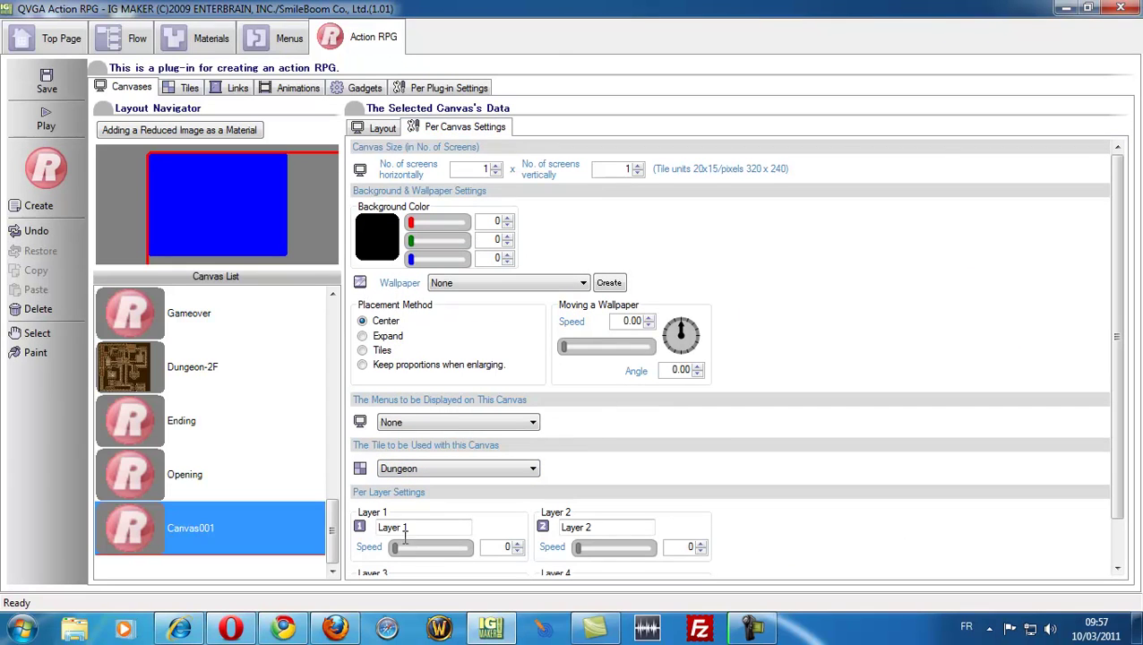
# Fill the new canvas's layout with the plain brown dungeon floor tile
pyautogui.click(381, 130)
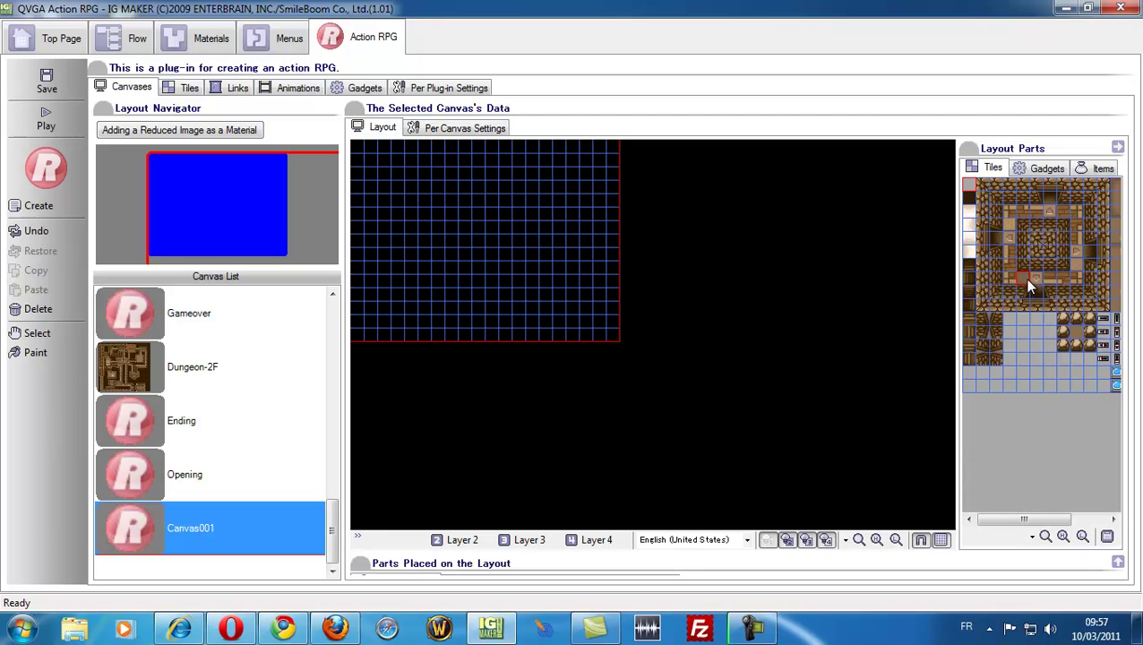
pyautogui.click(36, 351)
pyautogui.click(475, 248)
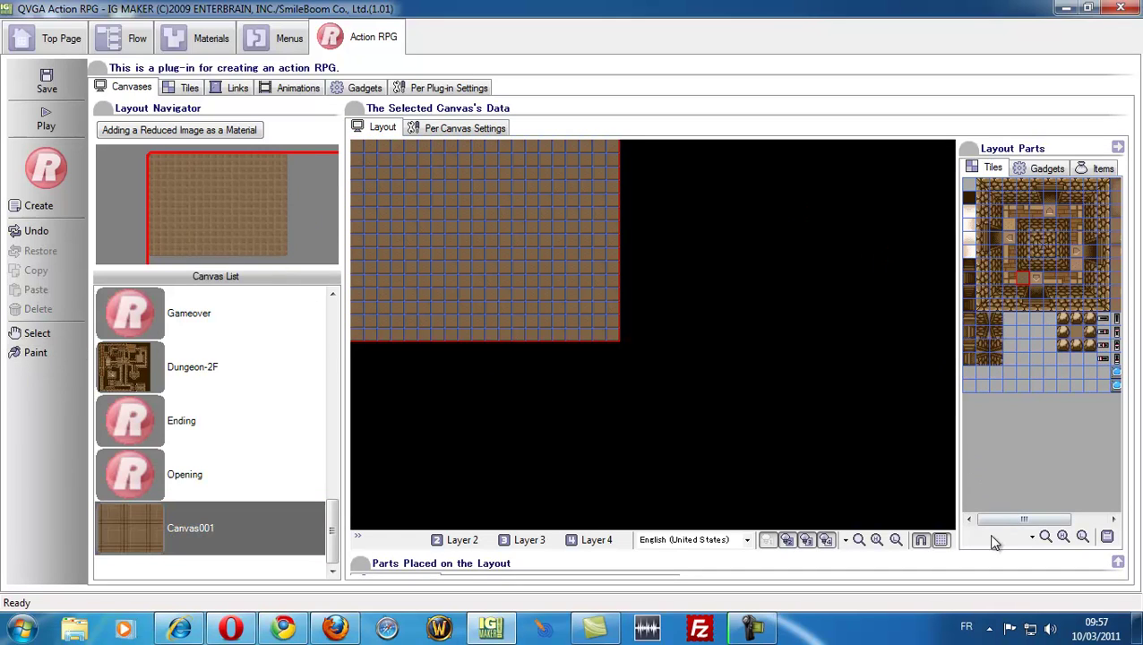
# Paint a rectangular outline of brown block tiles on the floor, replacing stray blocks inside it with floor tiles
pyautogui.moveTo(1024, 518); pyautogui.dragTo(1057, 519)
pyautogui.click(991, 372)
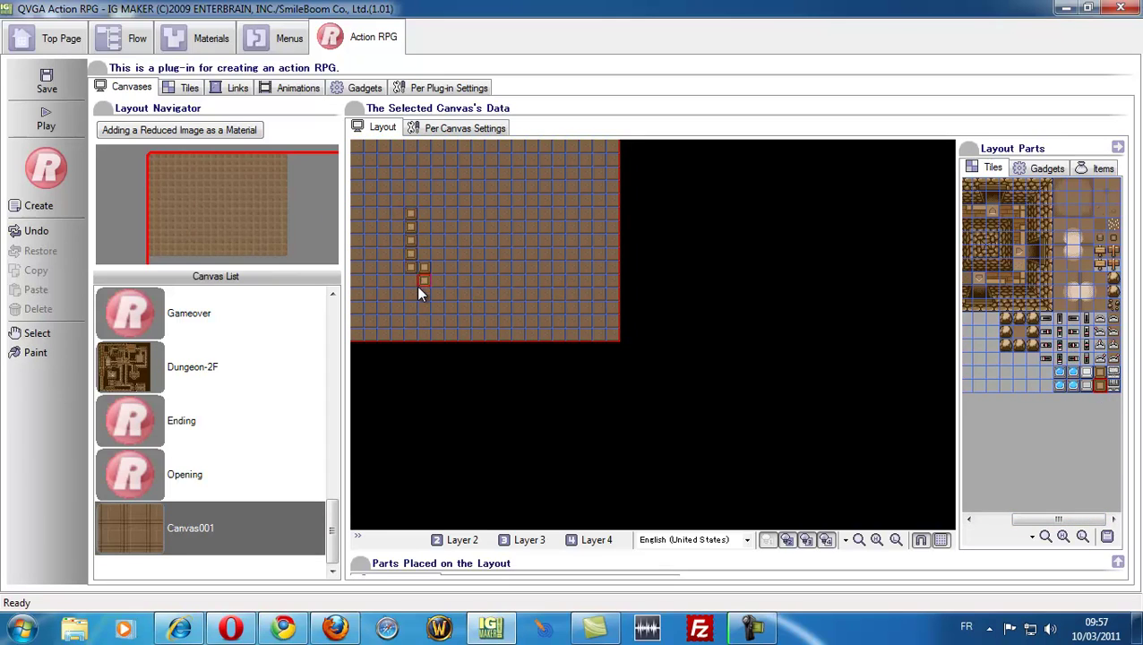
pyautogui.moveTo(416, 301); pyautogui.dragTo(435, 306)
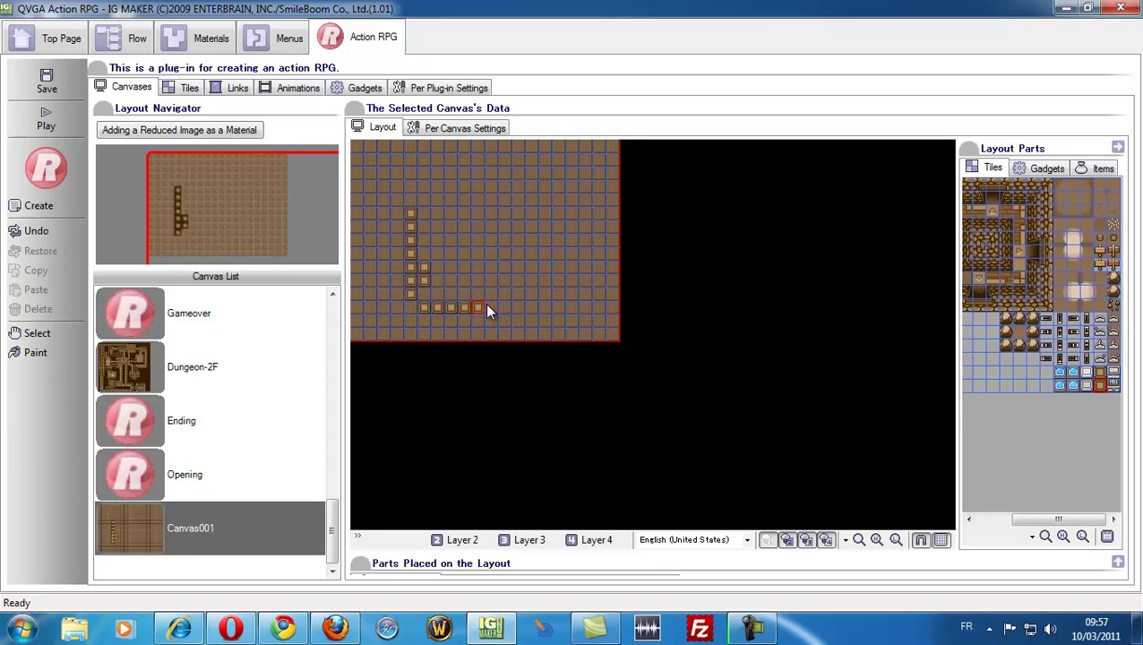
pyautogui.moveTo(542, 309)
pyautogui.mouseDown()
pyautogui.moveTo(573, 296)
pyautogui.moveTo(574, 270)
pyautogui.mouseUp()
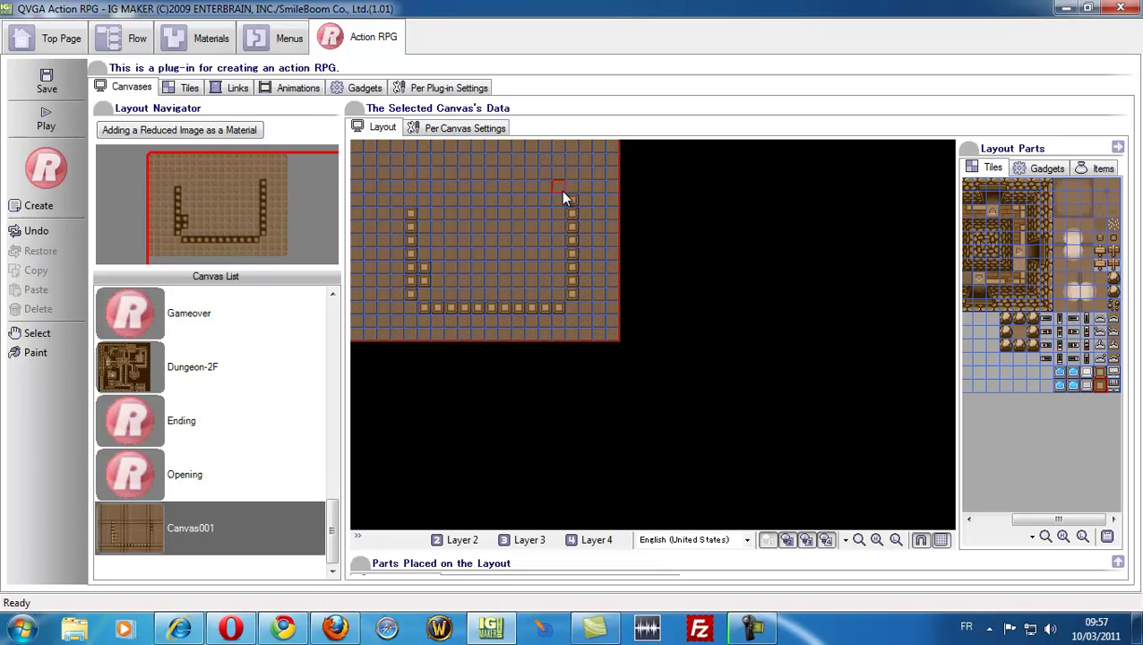
pyautogui.click(426, 187)
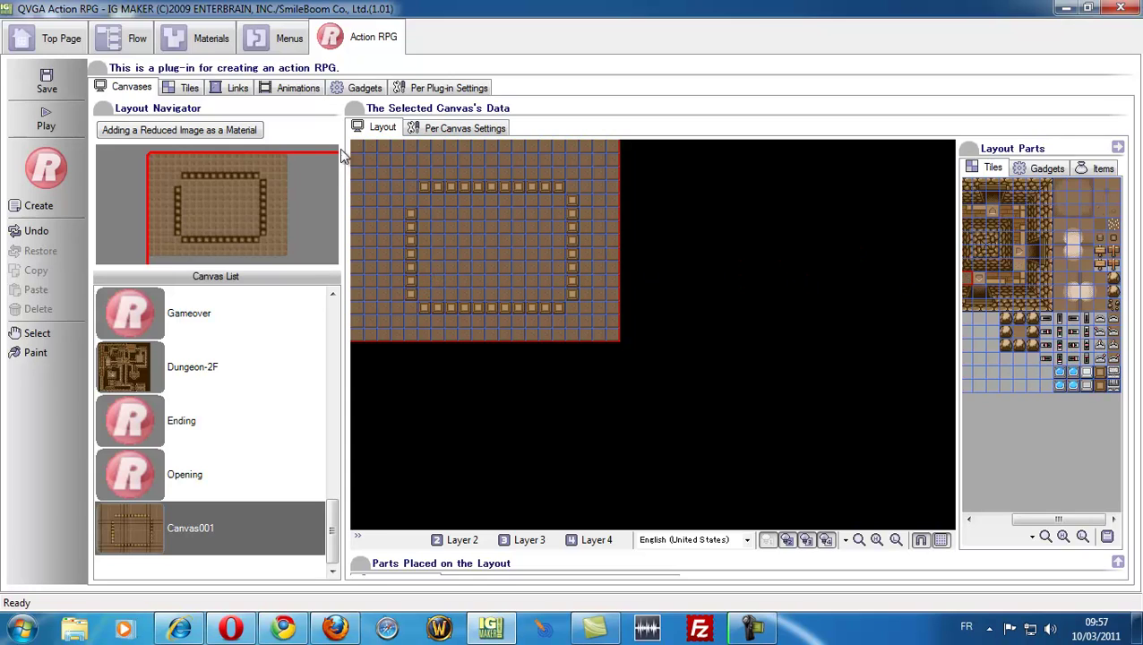
# Check the wall collision settings of the two brown block tiles in the Dungeon tile set
pyautogui.click(185, 87)
pyautogui.click(143, 158)
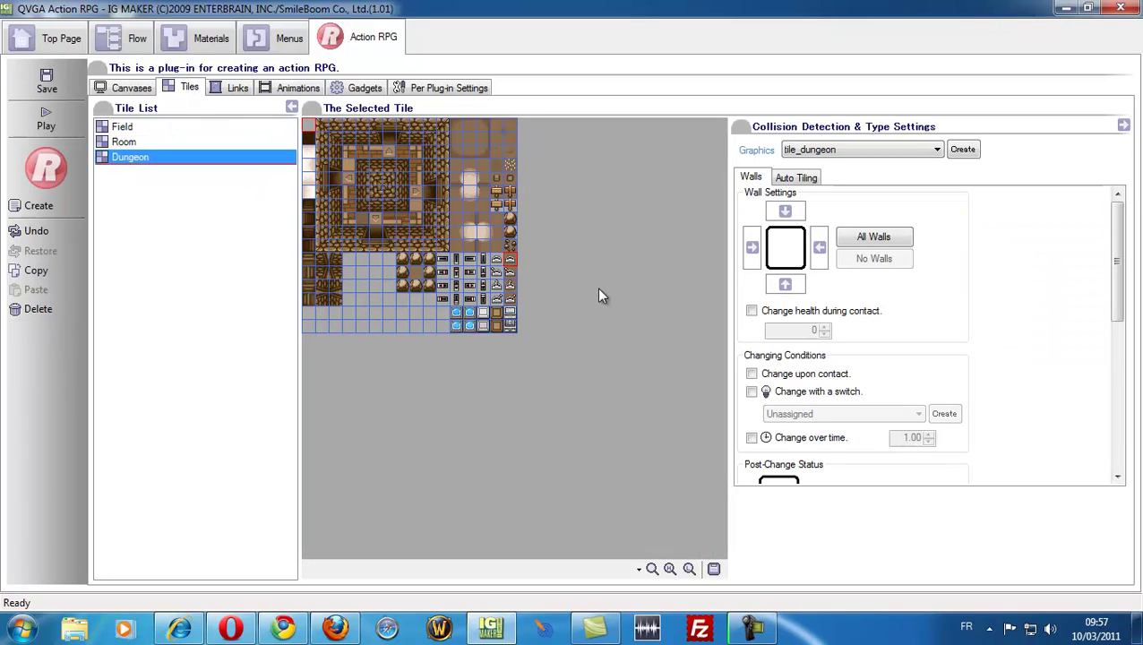
pyautogui.click(510, 328)
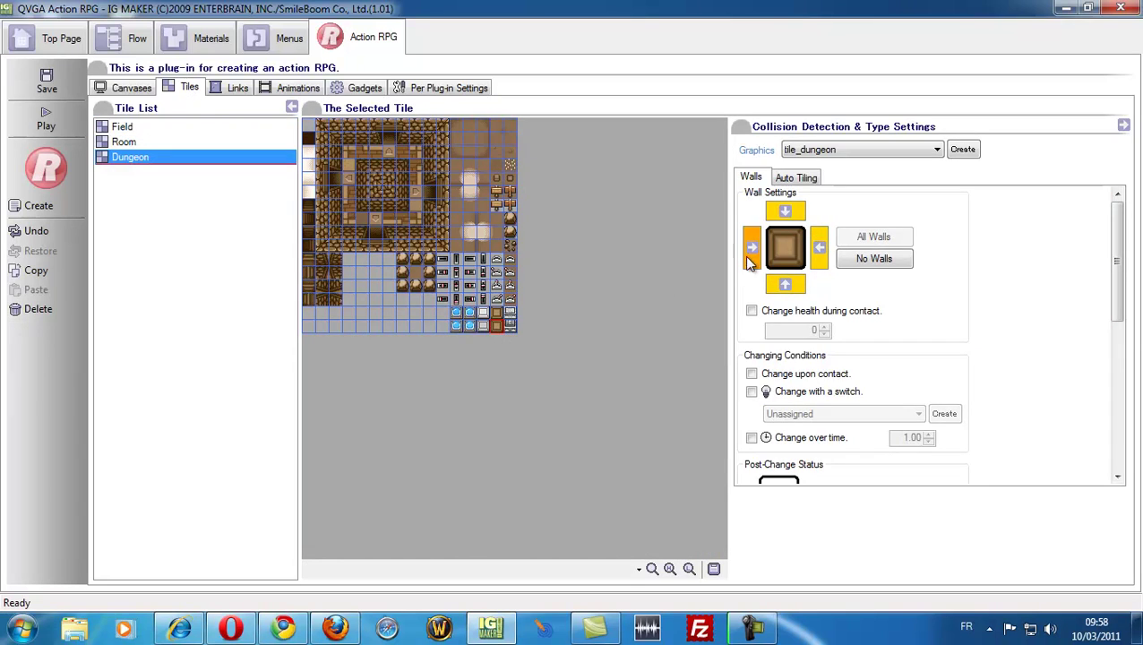
pyautogui.click(496, 313)
pyautogui.click(125, 87)
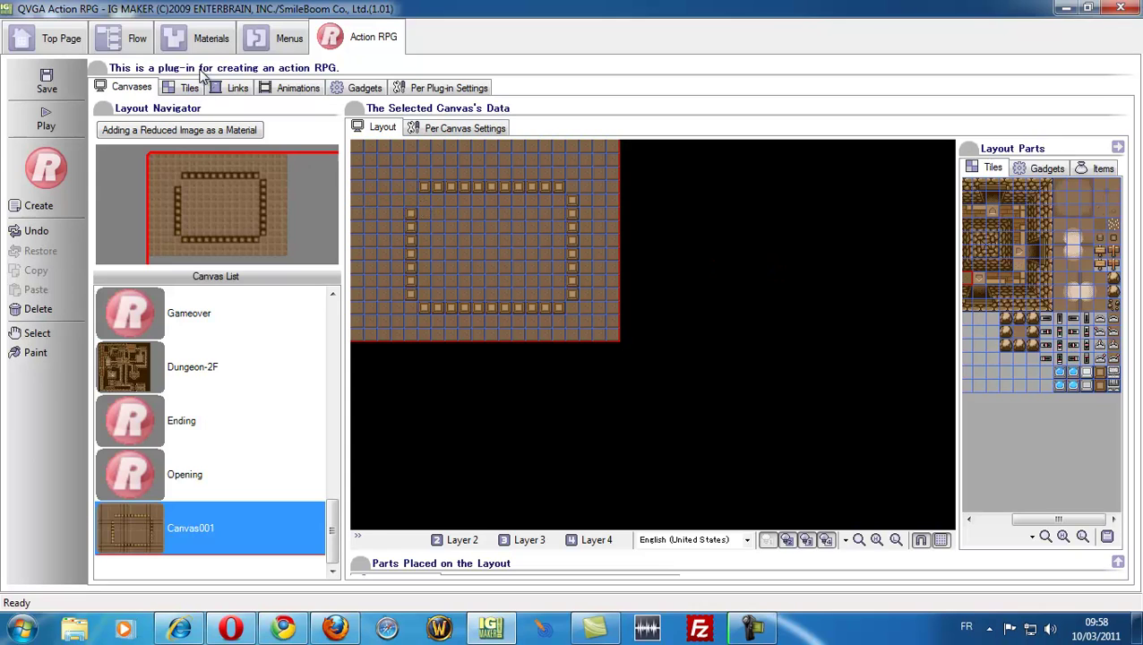
# Split the tile_dungeon graphic into 16 horizontal and 16 vertical divisions
pyautogui.click(212, 43)
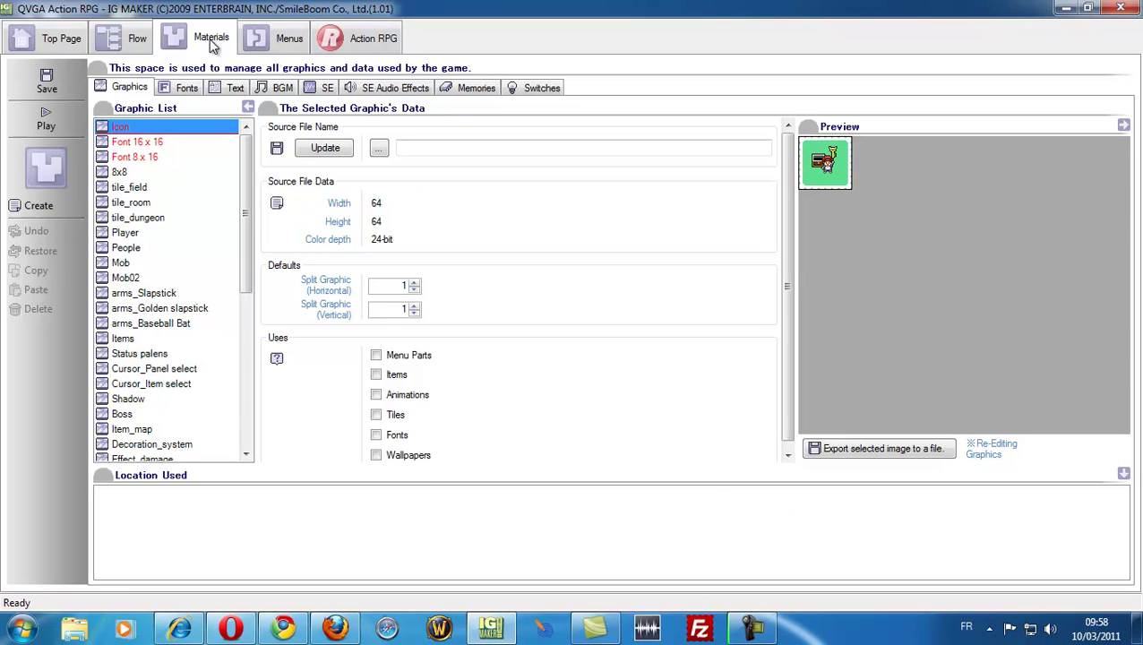
pyautogui.click(143, 218)
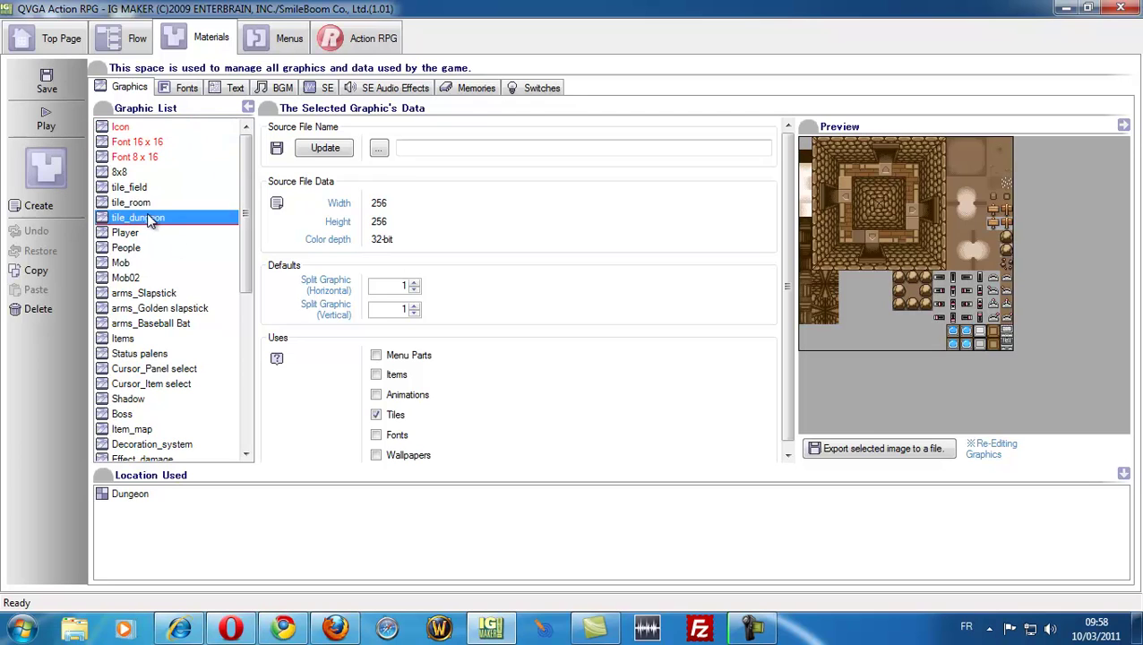
pyautogui.click(399, 286)
pyautogui.write('16')
pyautogui.press('Return')
pyautogui.click(595, 377)
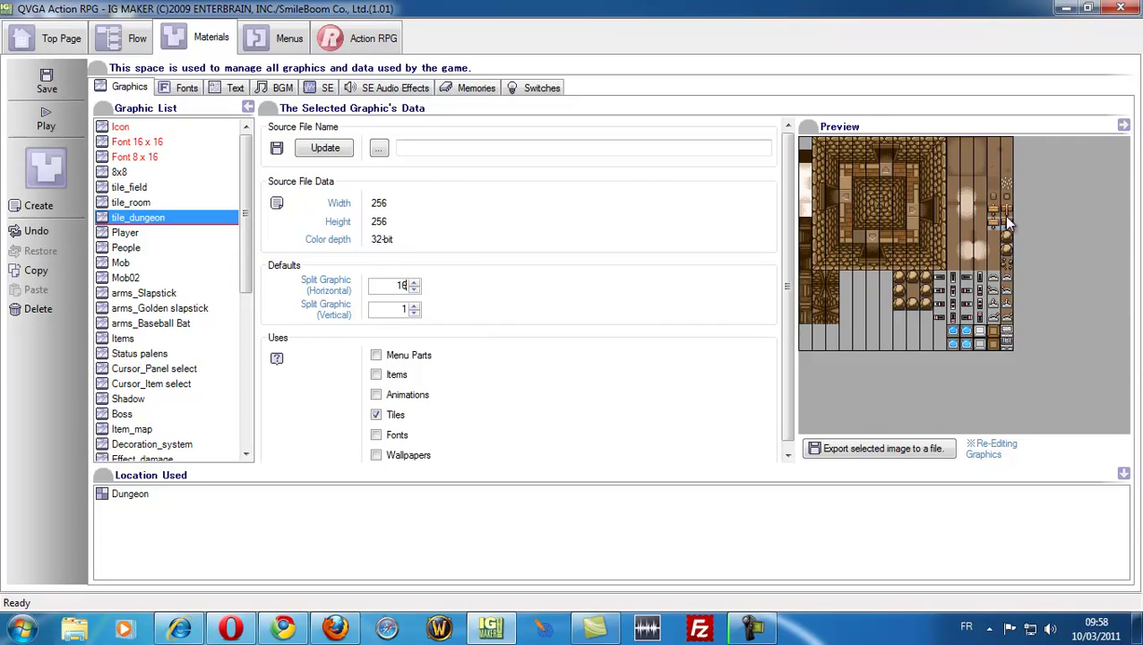
pyautogui.doubleClick(395, 309)
pyautogui.write('16')
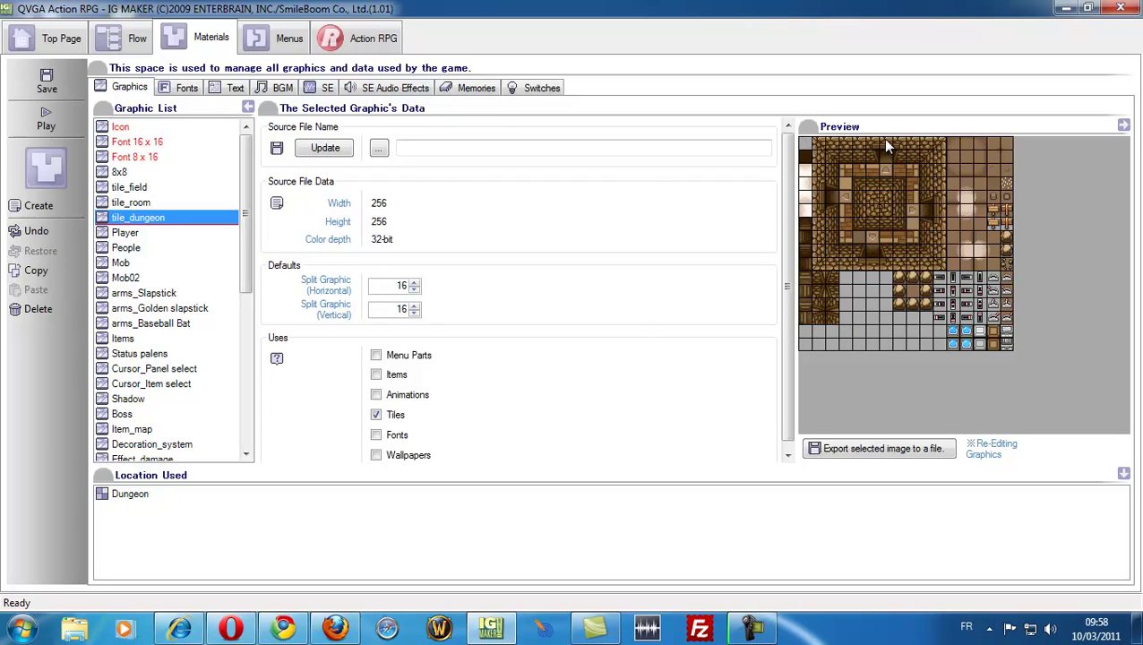
pyautogui.click(394, 309)
# Check the plug-in's basic tile size, and enable the tile_dungeon graphic for use in animations
pyautogui.click(362, 38)
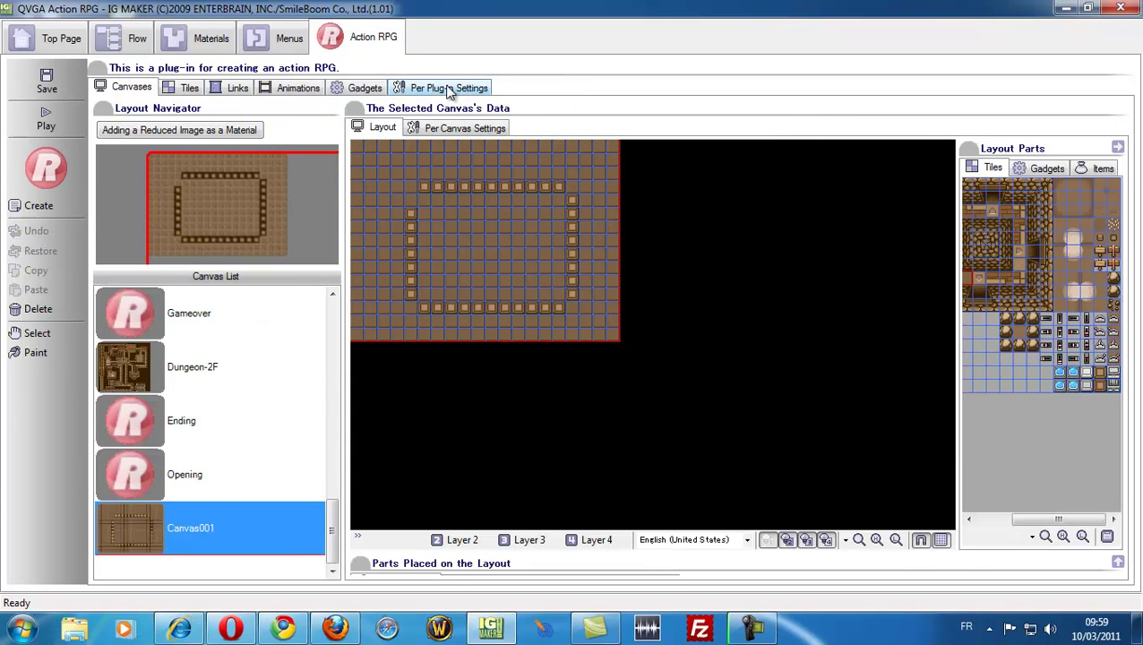
pyautogui.click(448, 89)
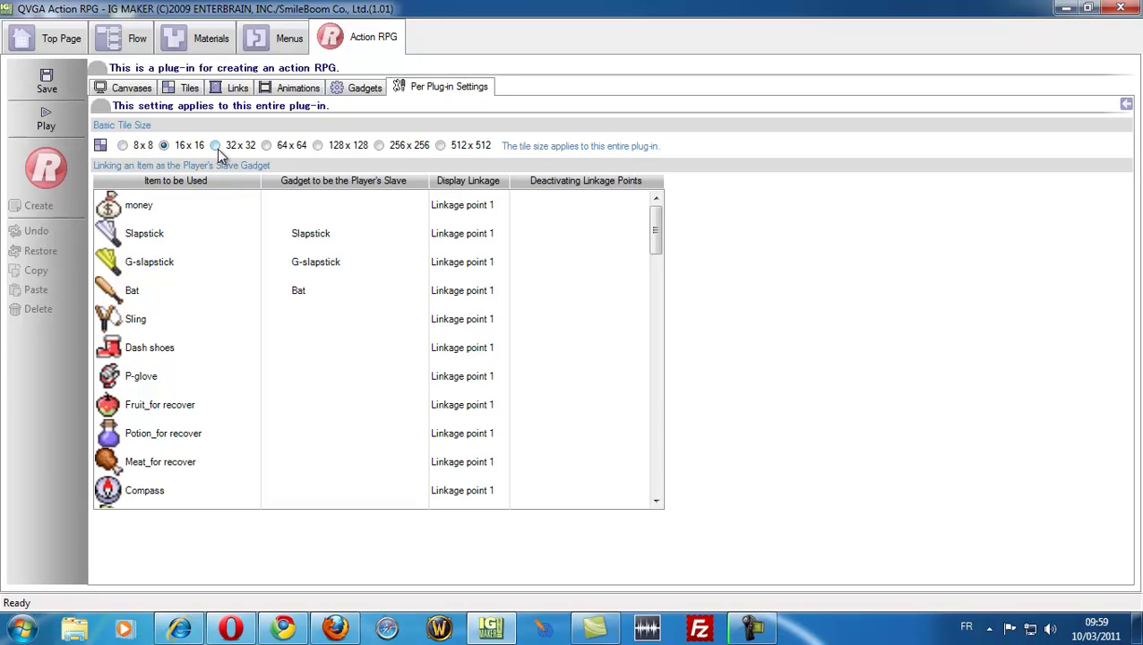
pyautogui.click(204, 52)
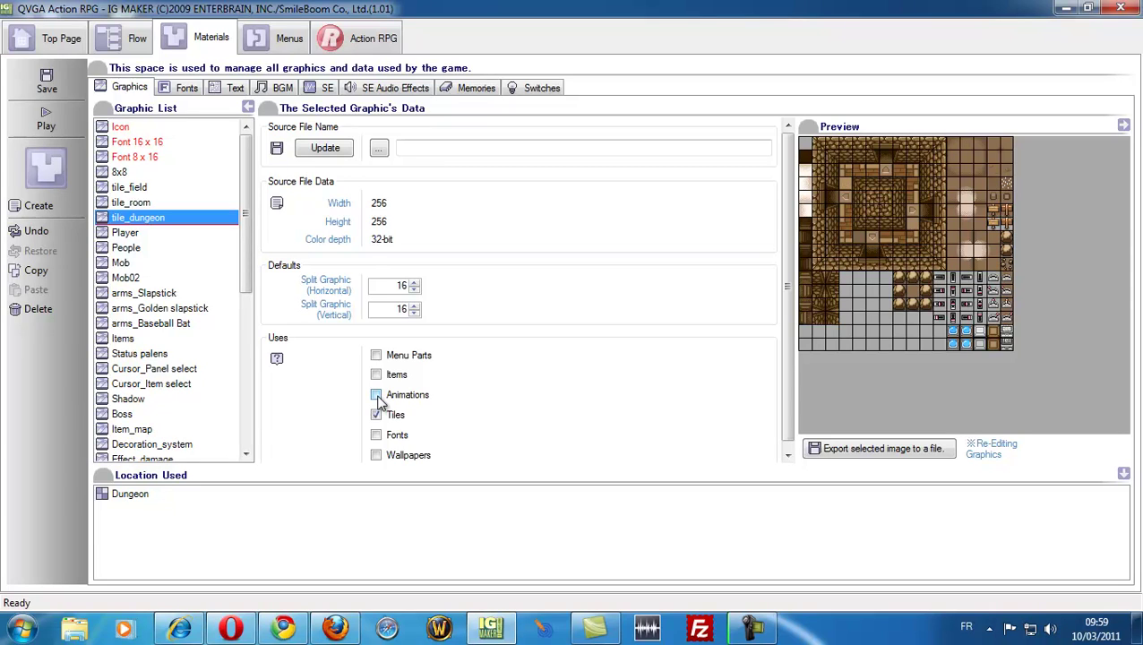
pyautogui.click(376, 396)
# Create a new animation in the Action RPG plug-in and name it Bloc
pyautogui.click(354, 41)
pyautogui.click(291, 93)
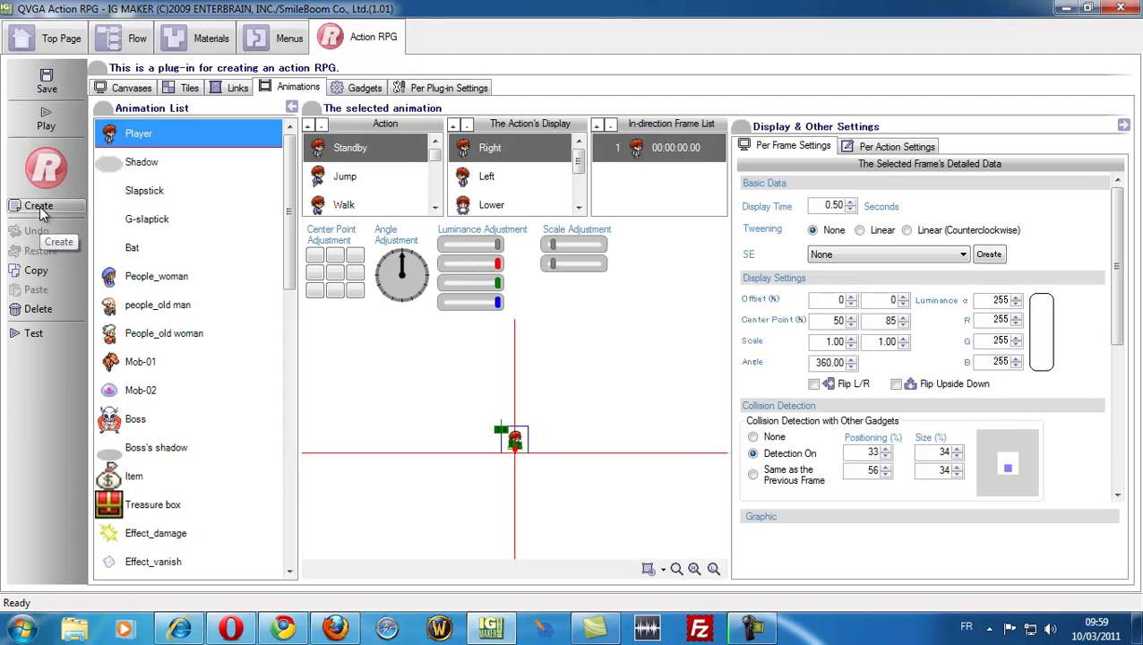
pyautogui.click(40, 208)
pyautogui.click(594, 376)
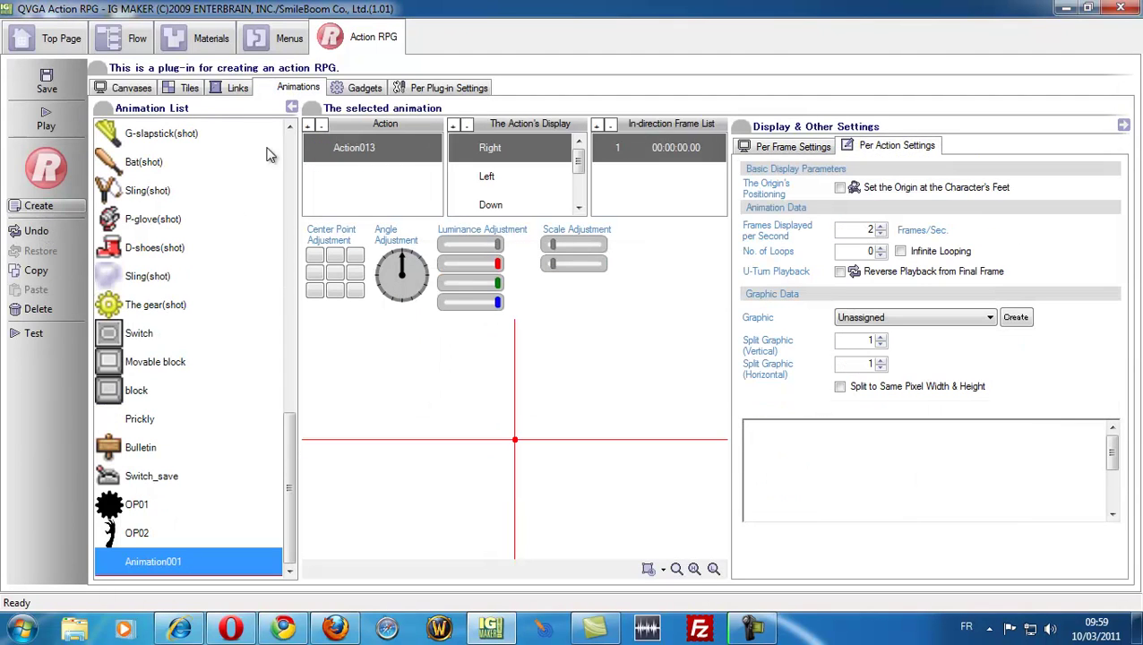
pyautogui.click(166, 564)
pyautogui.write('Bloc')
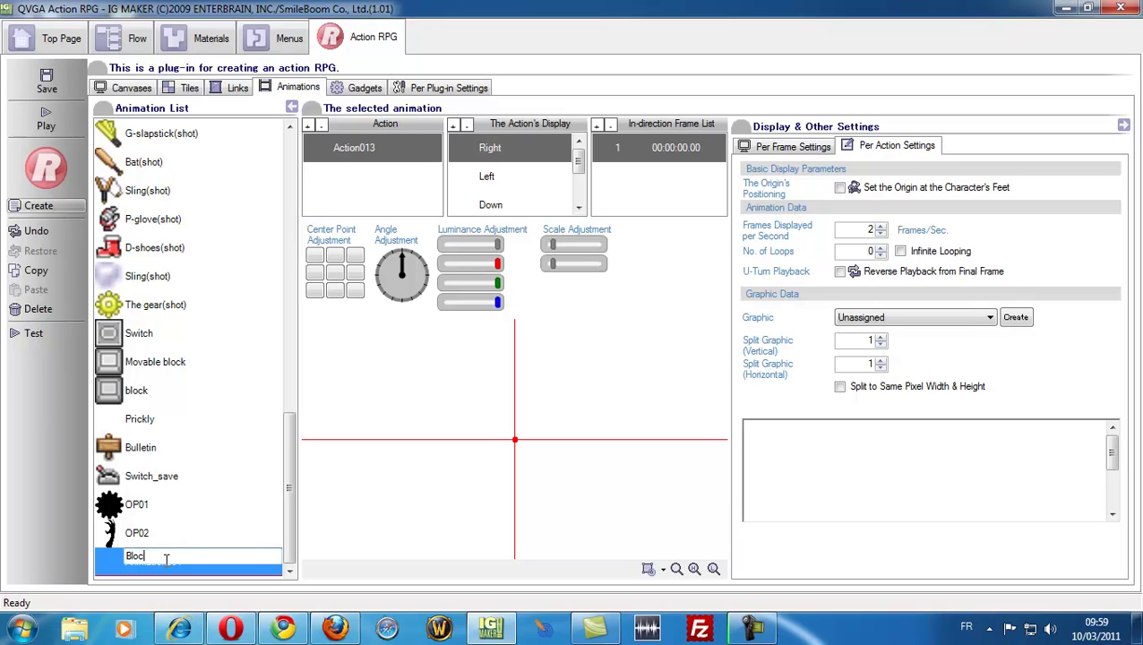
pyautogui.press('Return')
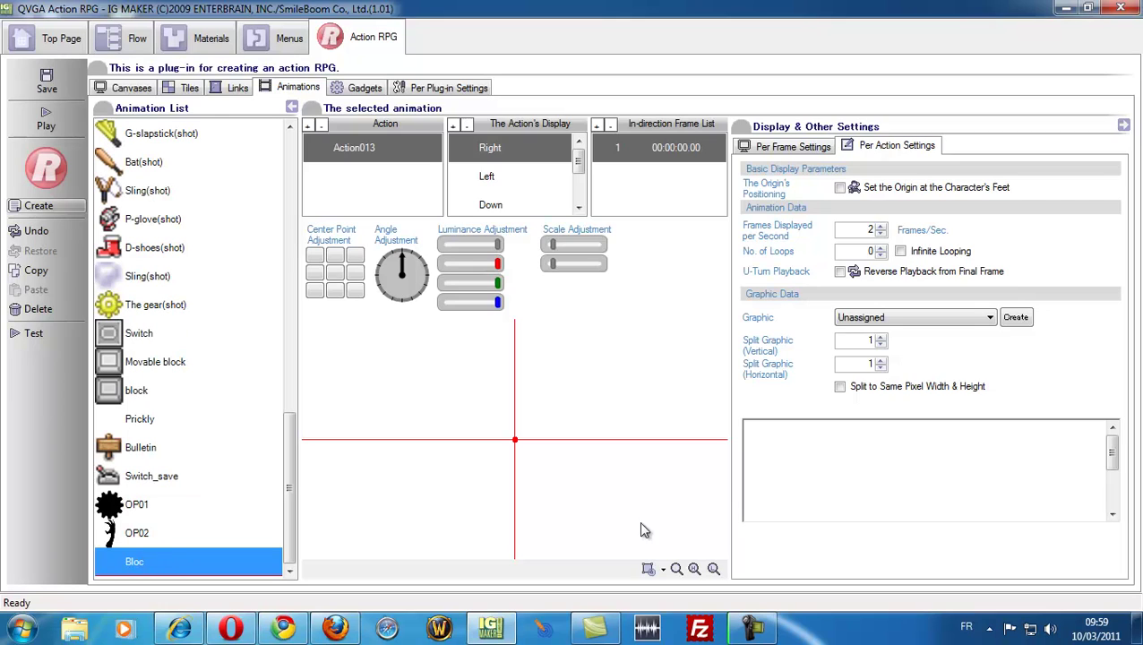
# Assign the tile_dungeon graphic to the Bloc animation and choose the brown block tile for its Right frame
pyautogui.click(989, 317)
pyautogui.click(869, 329)
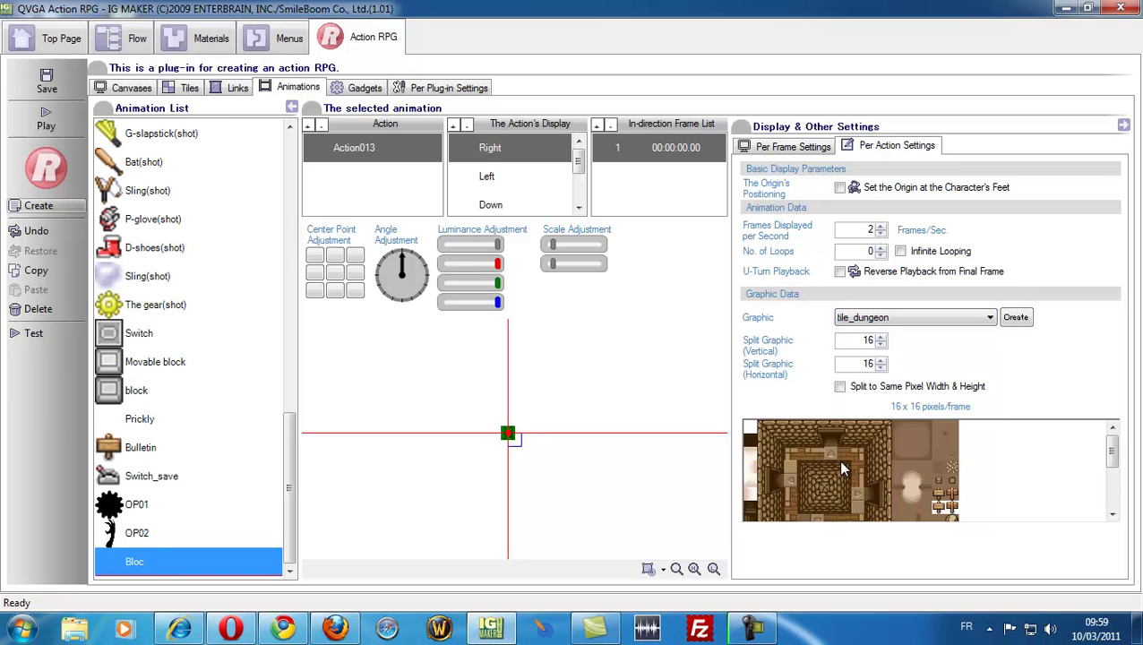
pyautogui.click(779, 149)
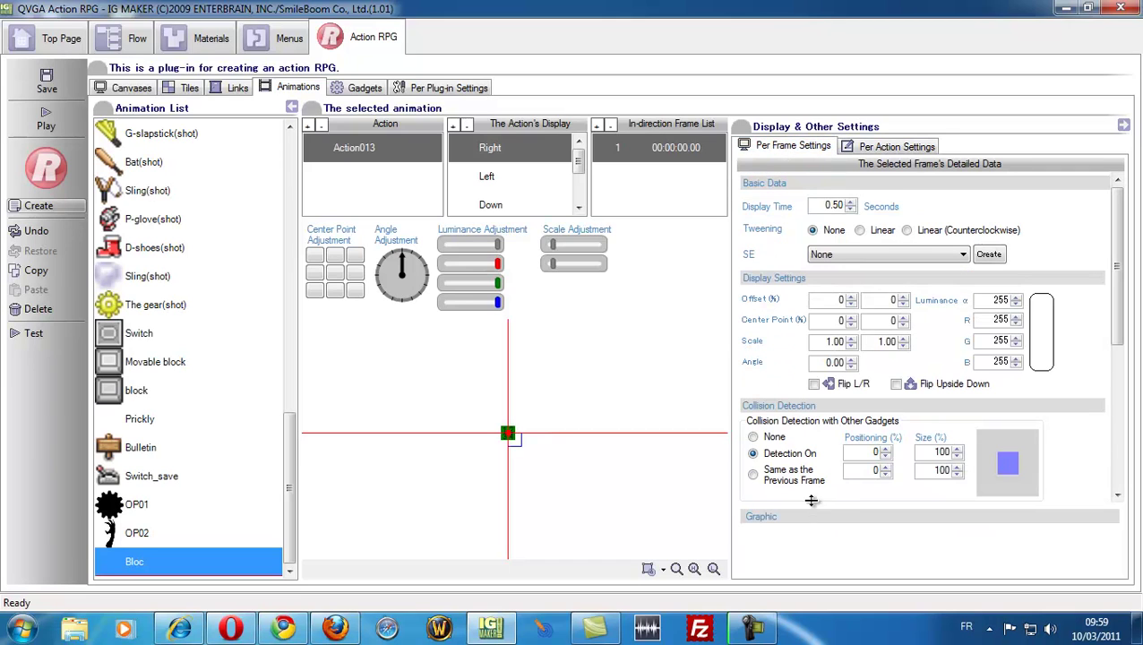
pyautogui.moveTo(811, 504); pyautogui.dragTo(811, 260)
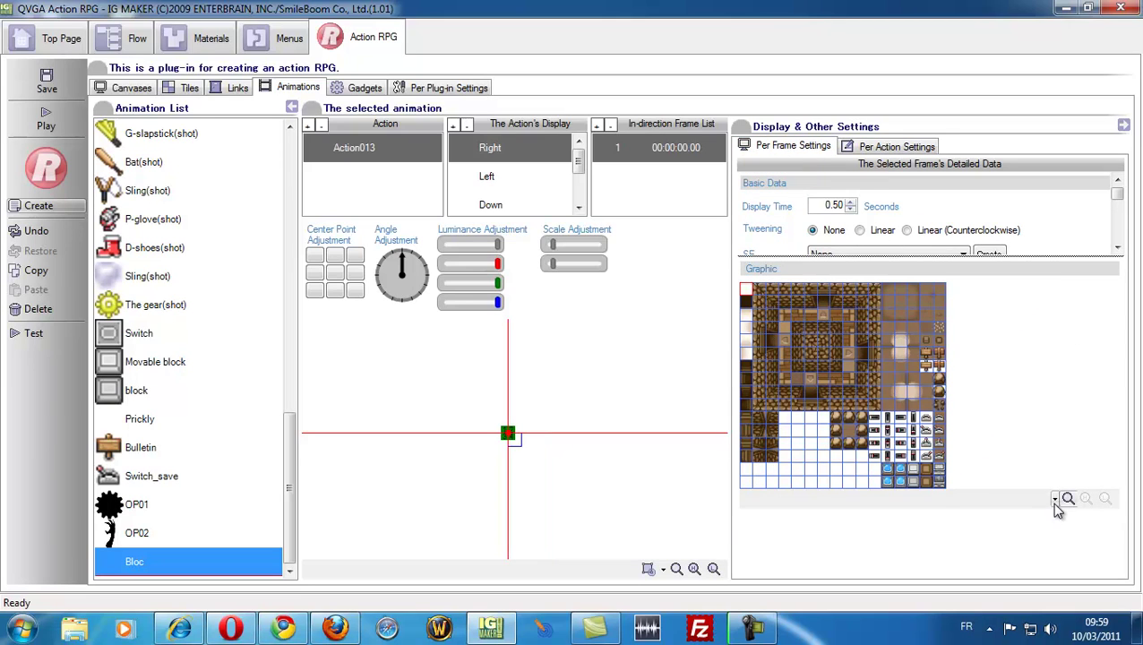
pyautogui.click(927, 472)
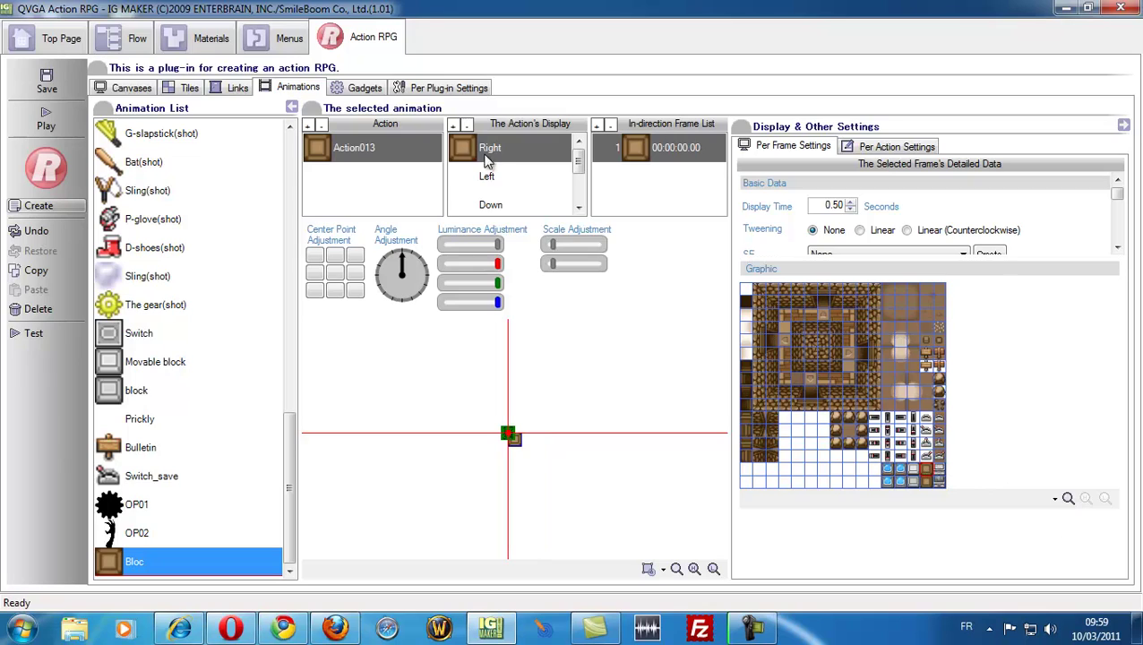
# Delete the Left, Down and Up displays from the Bloc animation's action
pyautogui.click(517, 179)
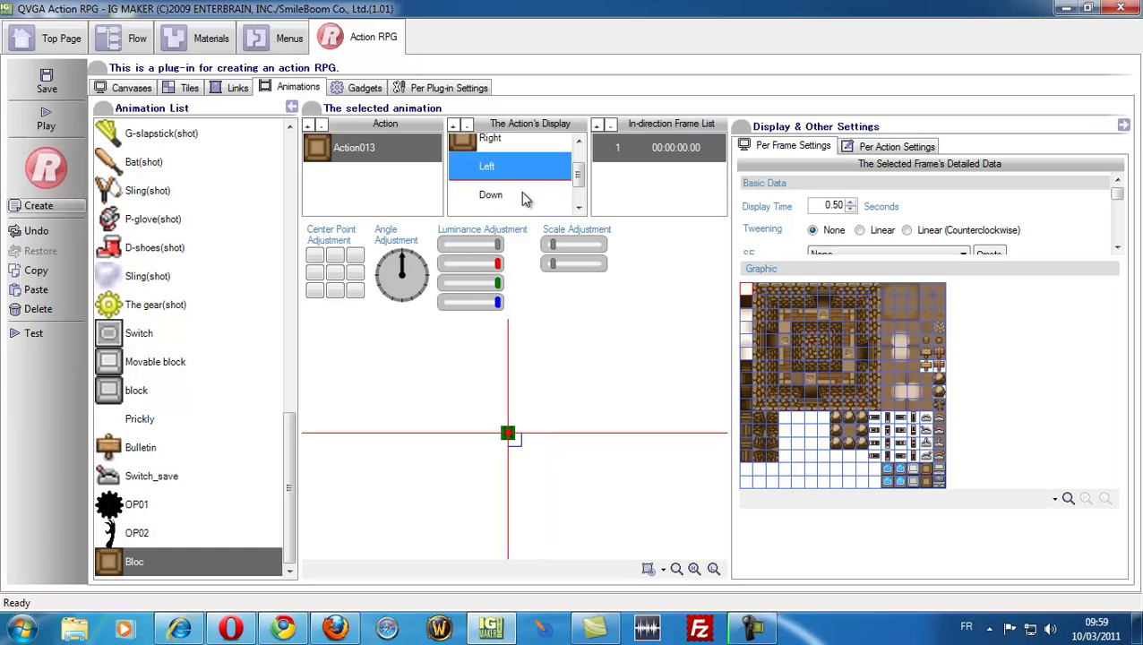
pyautogui.click(525, 197)
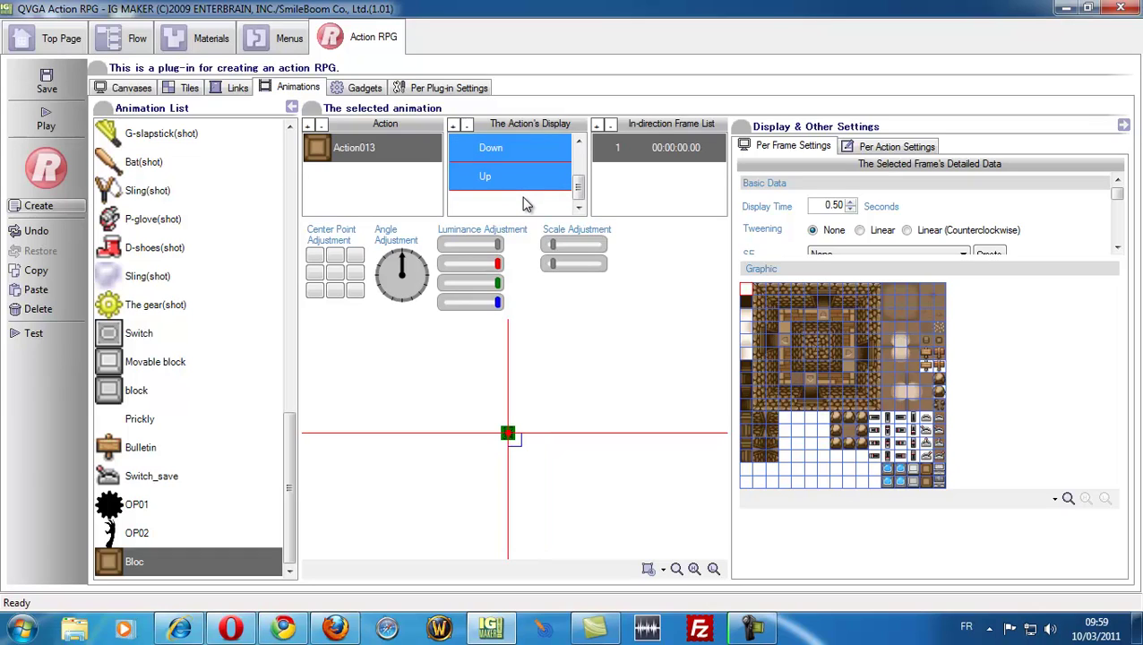
pyautogui.click(466, 126)
# Rename the Bloc animation's remaining Right display to All and its action to Idle
pyautogui.doubleClick(501, 148)
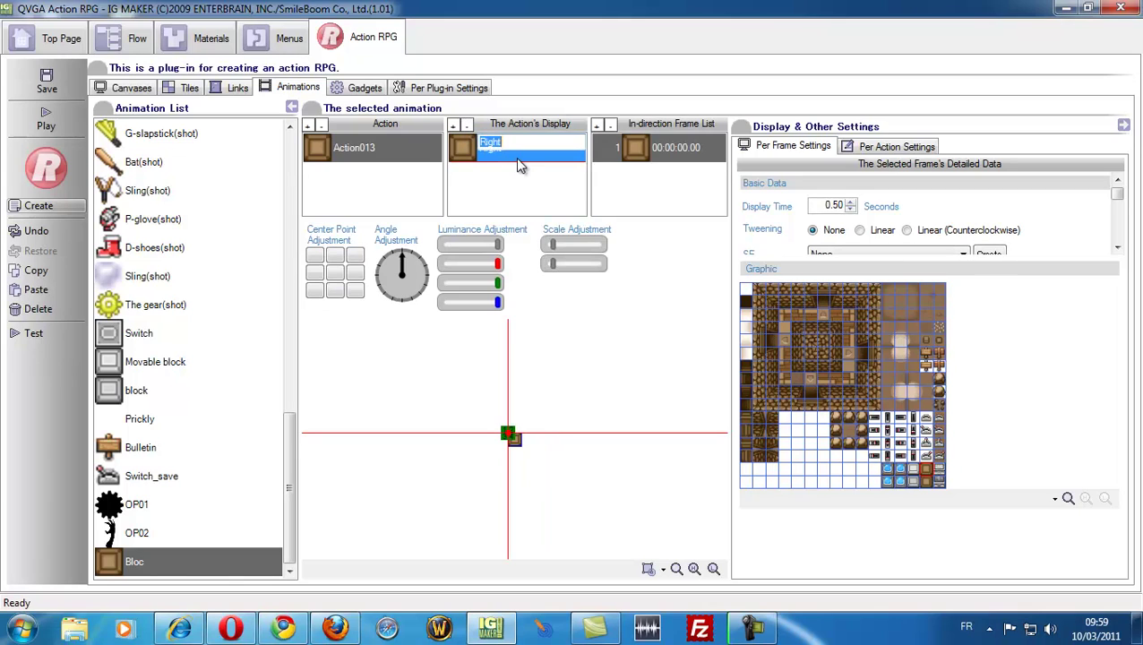
pyautogui.write('All')
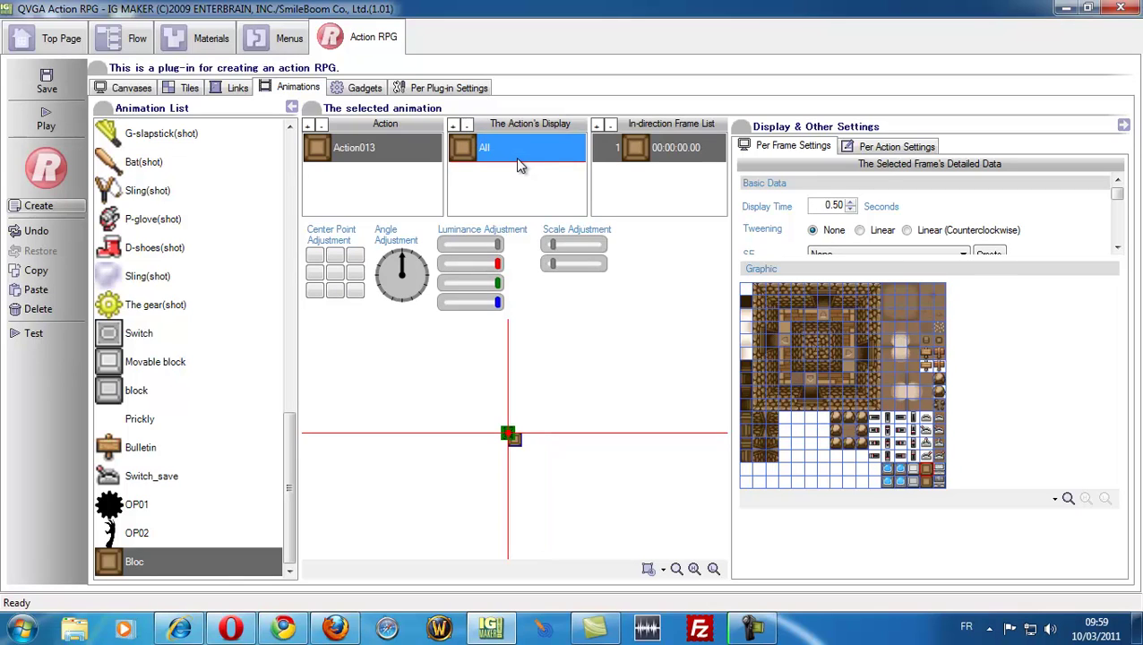
pyautogui.click(359, 149)
pyautogui.click(359, 148)
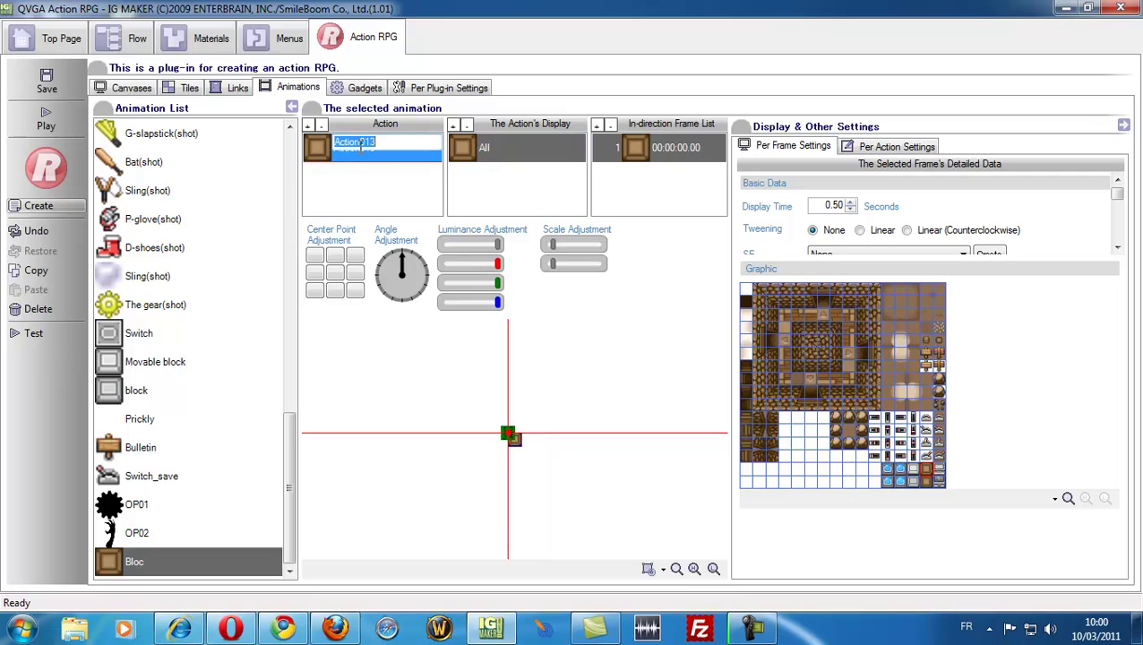
pyautogui.press('BackSpace')
pyautogui.write('Idle')
pyautogui.press('Return')
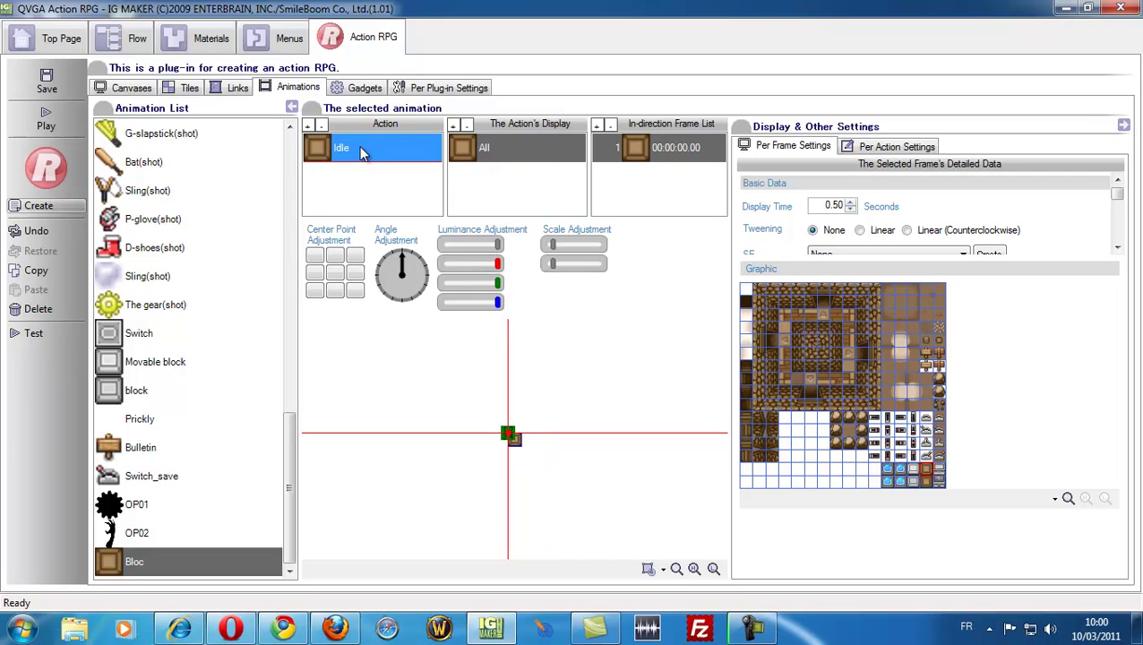
# Duplicate the Idle action of the Bloc animation and rename the copy Touched
pyautogui.click(36, 270)
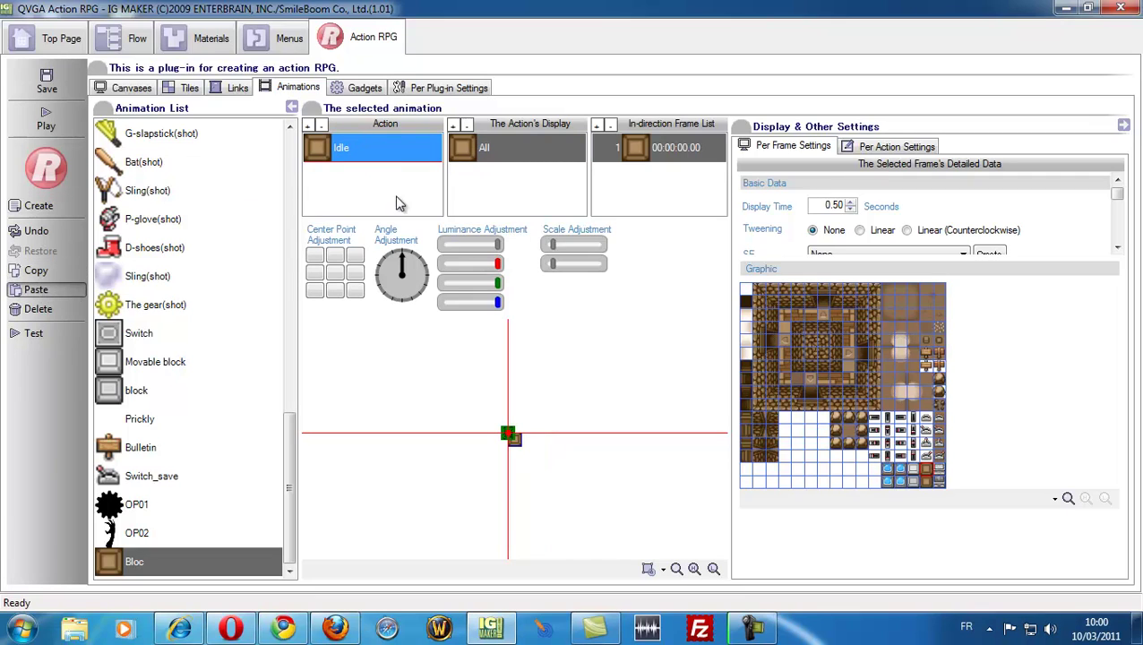
pyautogui.click(35, 289)
pyautogui.click(354, 179)
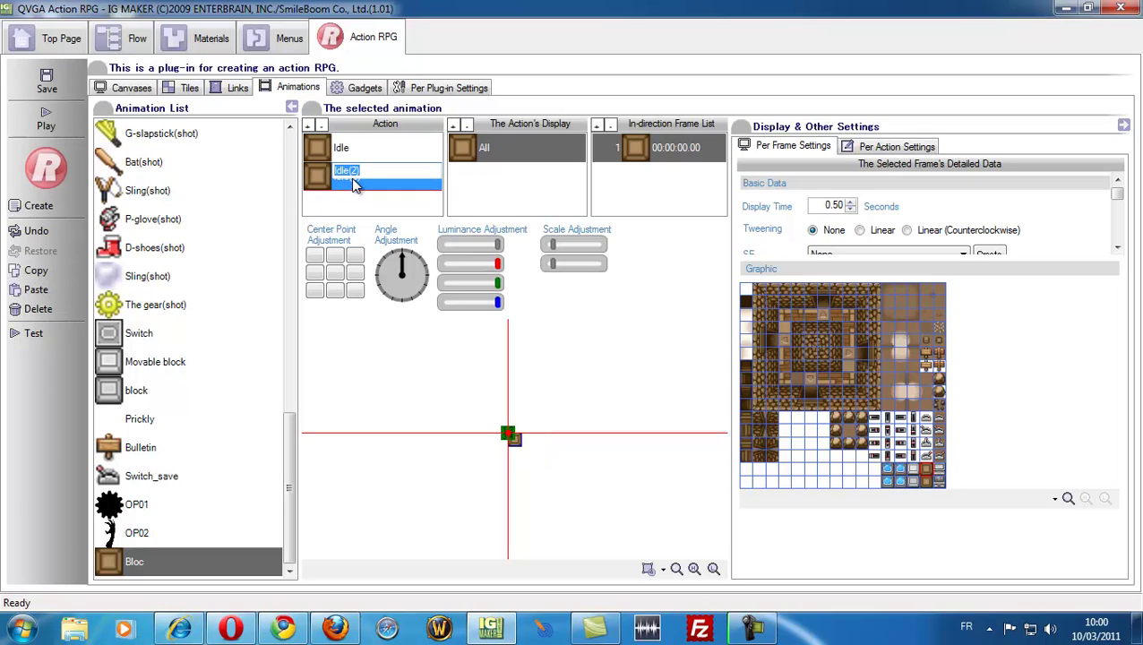
pyautogui.write('Touched')
pyautogui.press('Return')
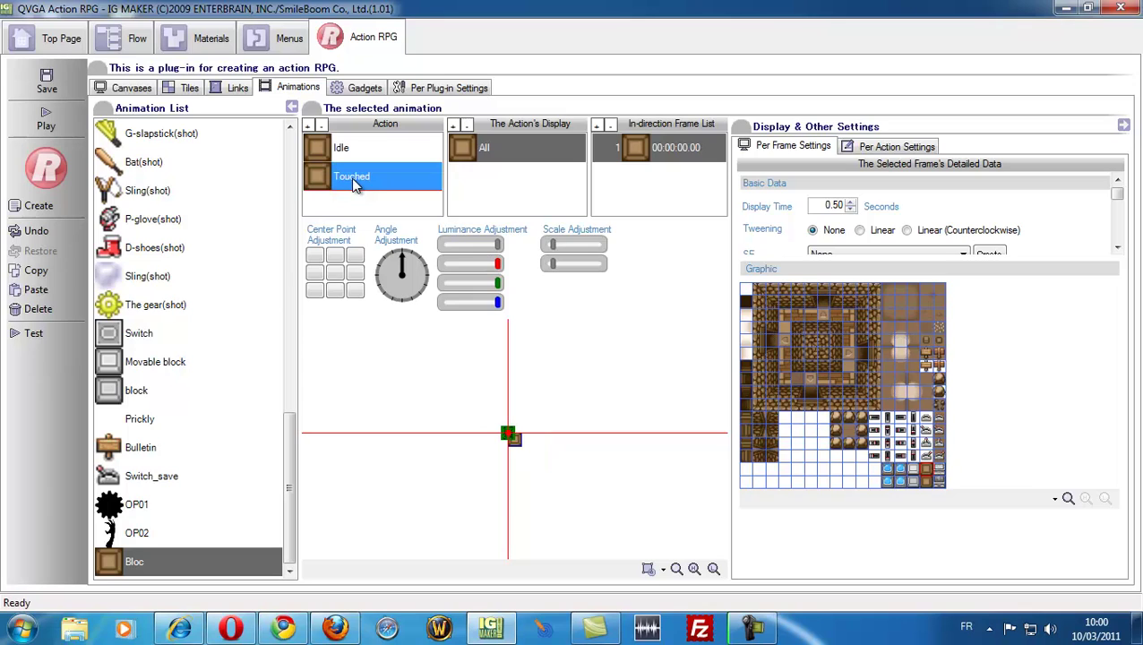
# Duplicate the frame of the Touched action so that it holds a second identical block frame
pyautogui.click(651, 151)
pyautogui.click(47, 271)
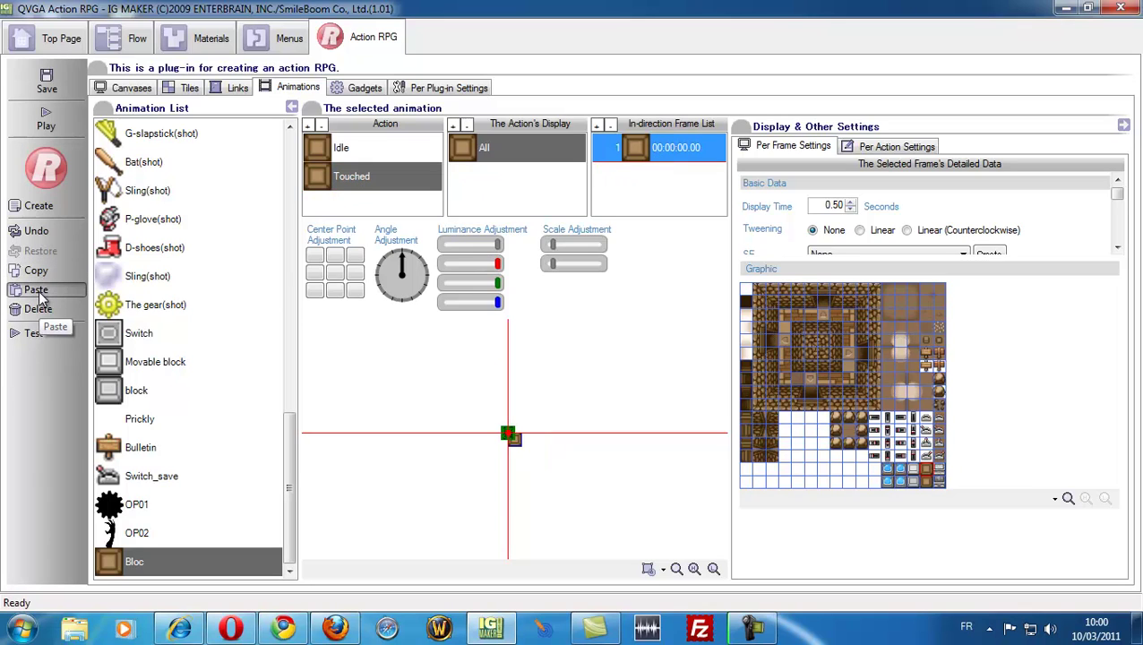
pyautogui.click(36, 289)
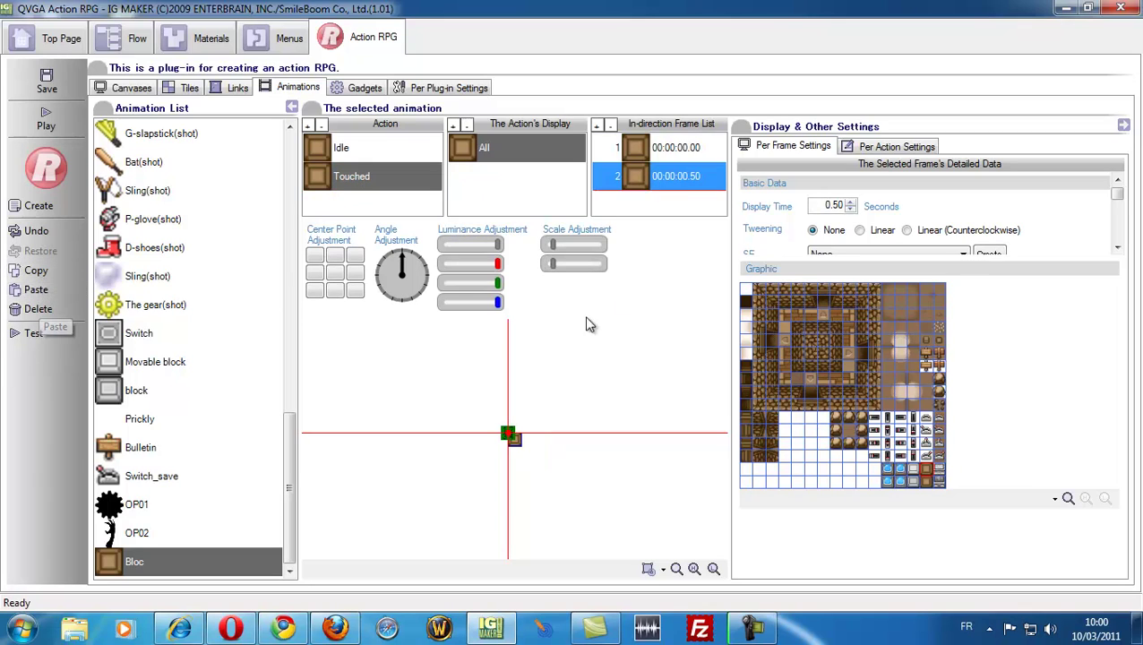
# Set the origin at the character's feet for both the Touched and Idle actions
pyautogui.click(879, 148)
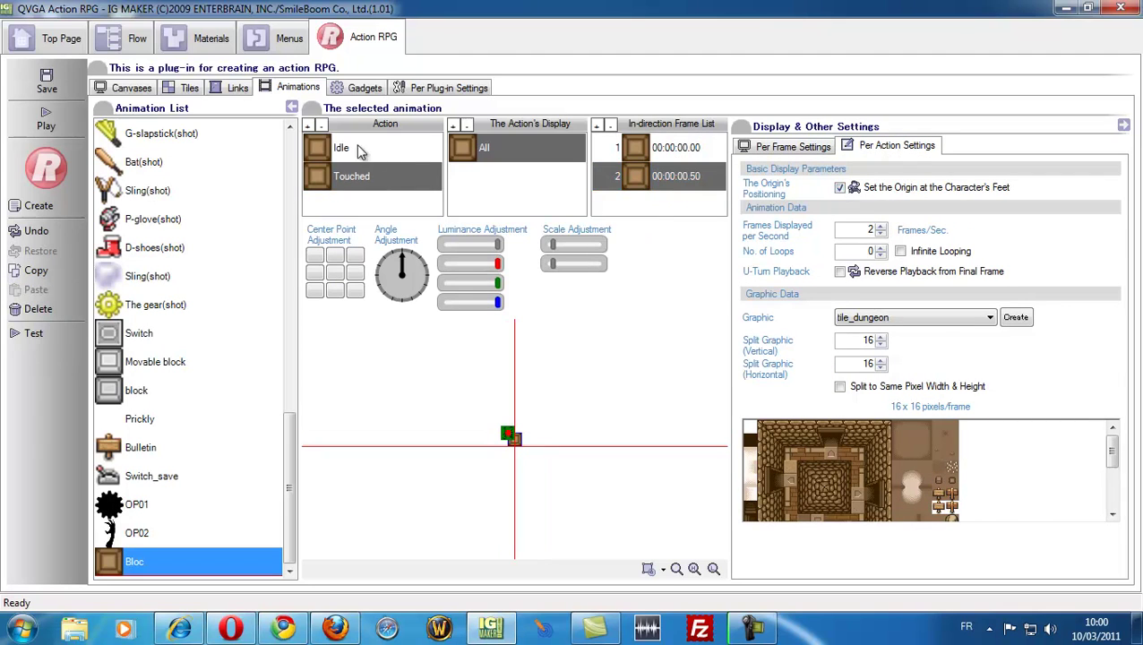
pyautogui.click(358, 149)
pyautogui.click(887, 147)
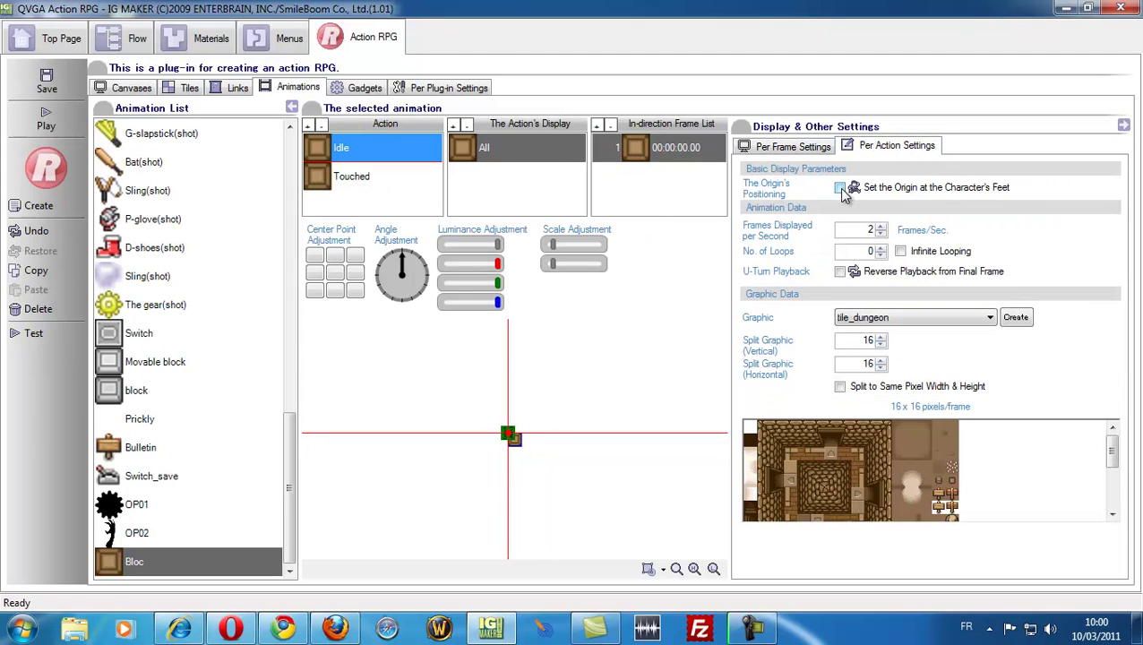
pyautogui.click(839, 189)
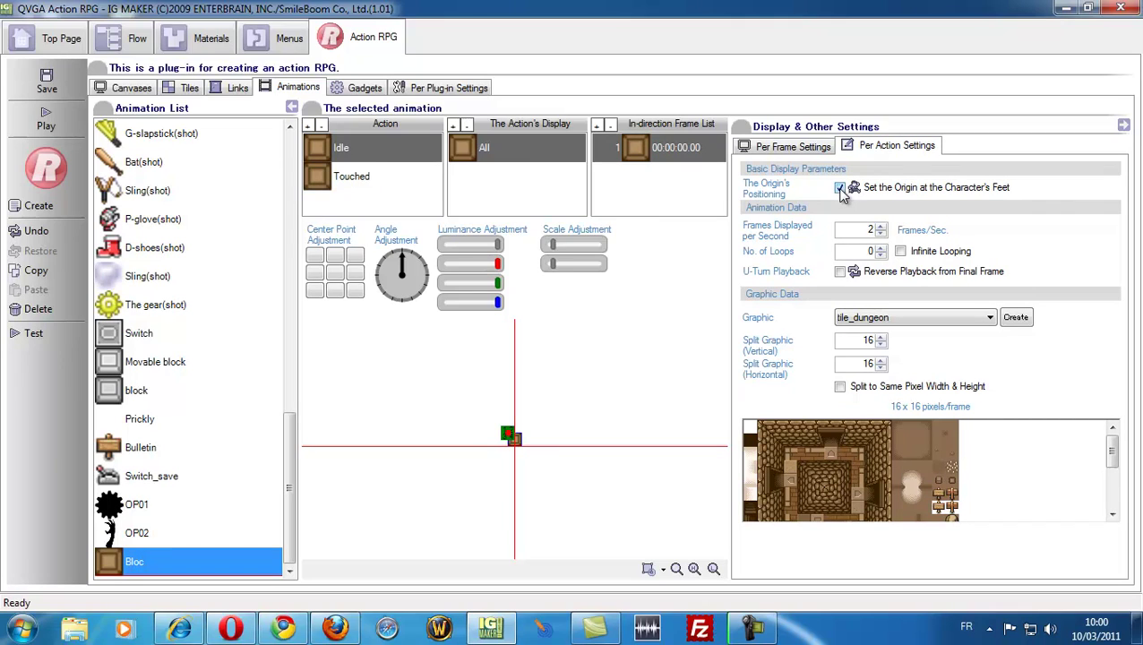
# Create a new gadget that uses the Bloc animation and name it Bloc
pyautogui.click(364, 90)
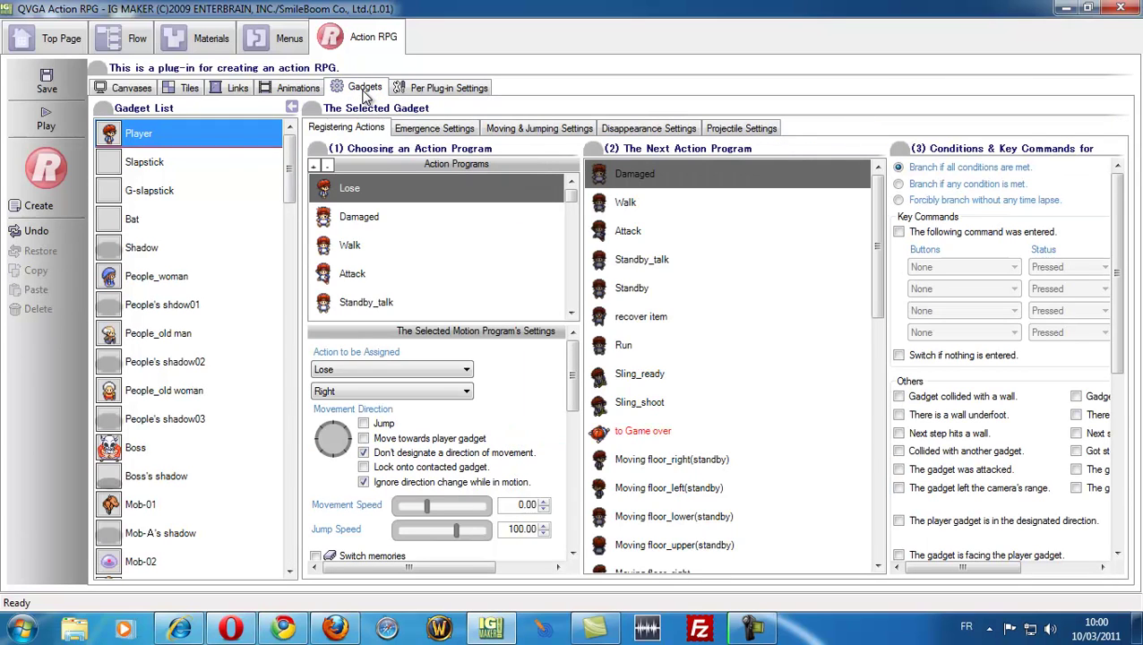
pyautogui.click(39, 206)
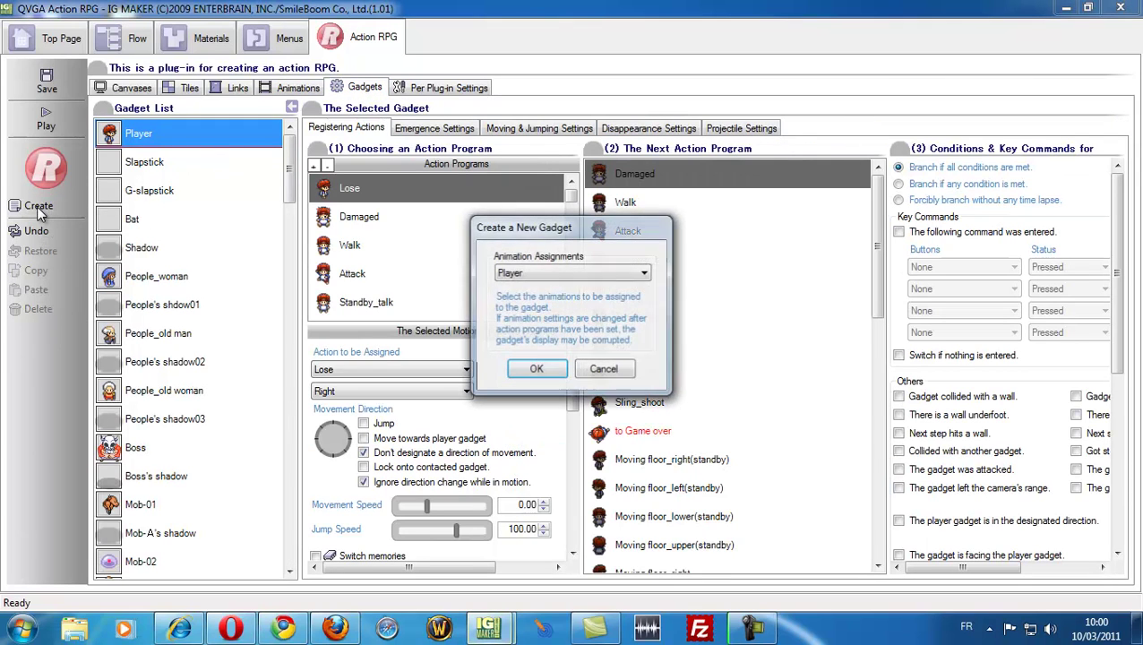
pyautogui.click(642, 275)
pyautogui.scroll(-5, 564, 516)
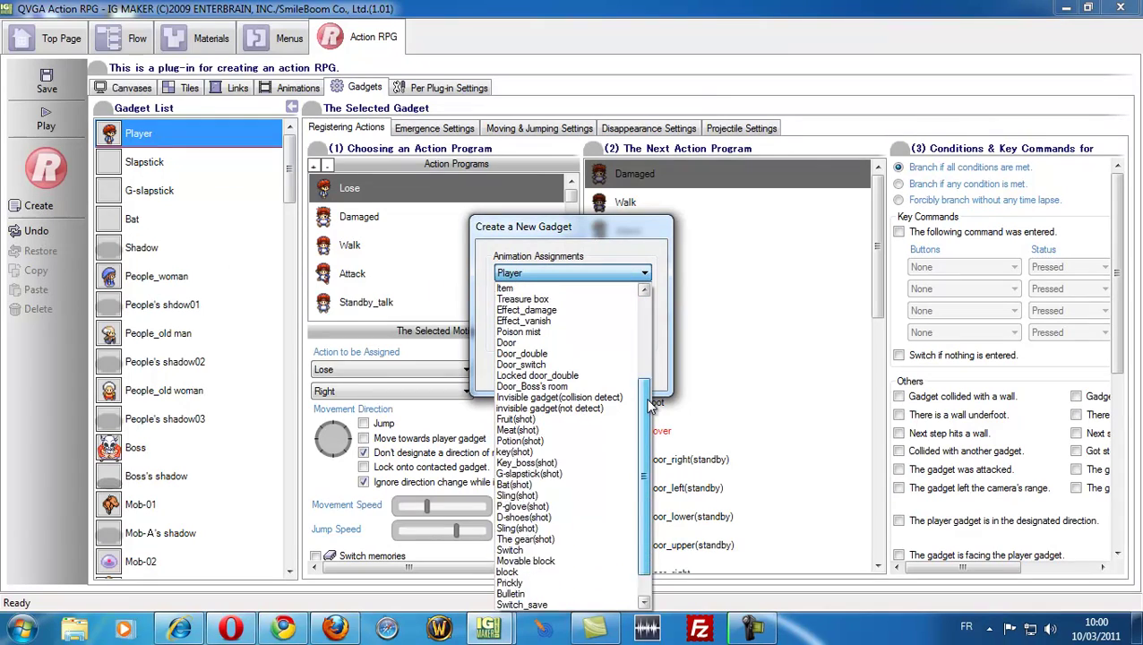
pyautogui.click(507, 605)
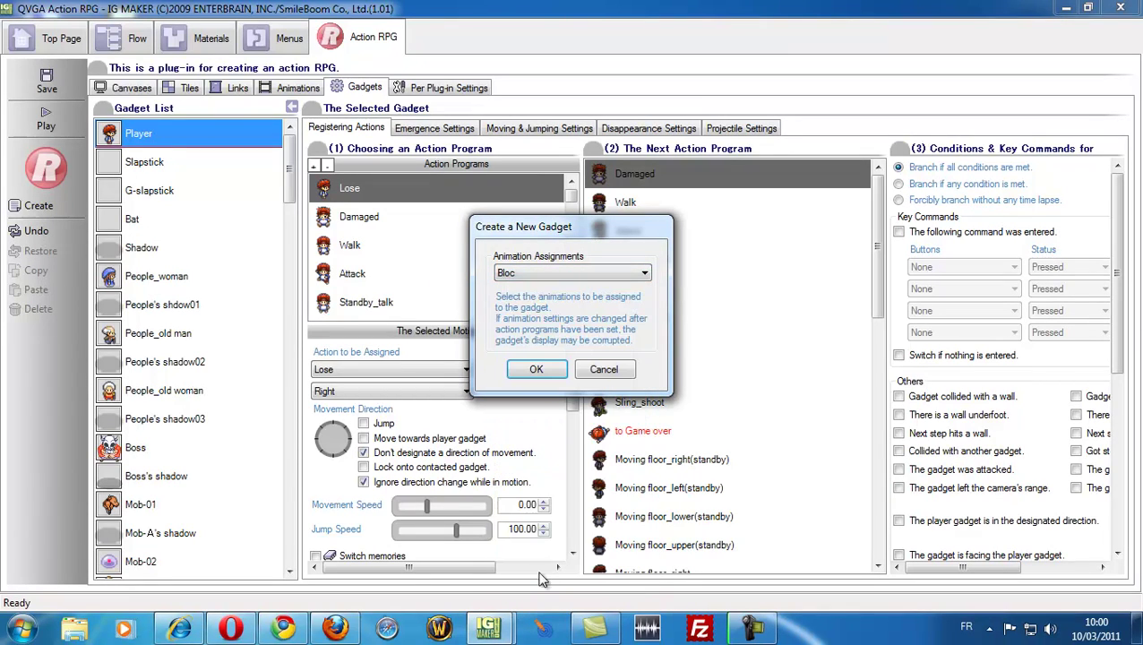
pyautogui.click(536, 375)
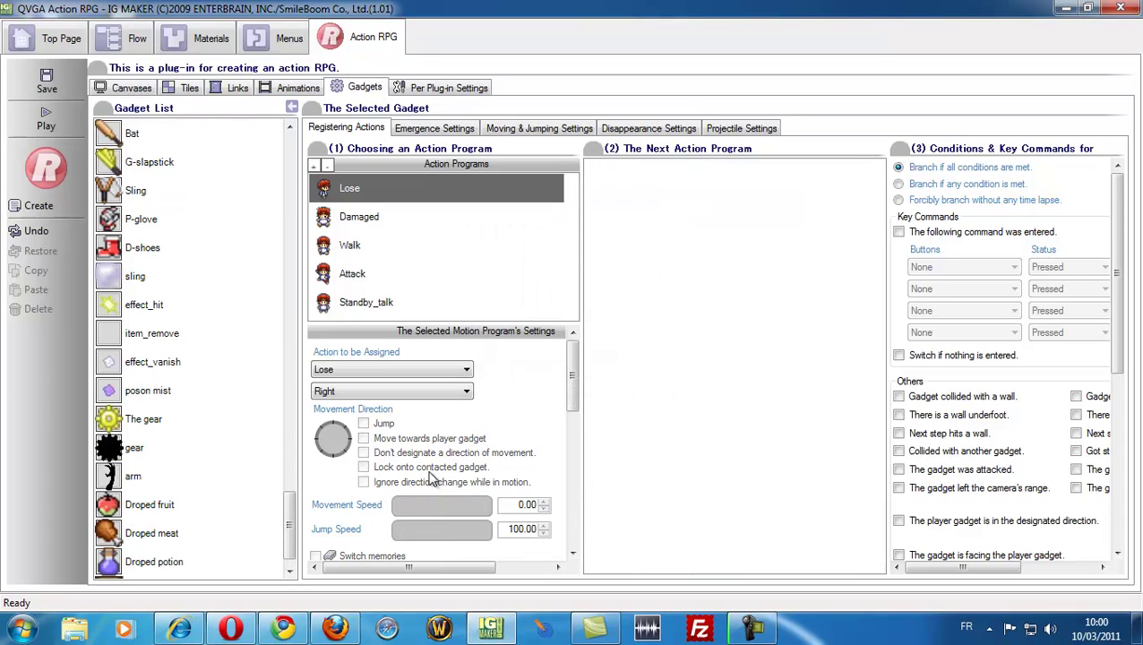
pyautogui.click(180, 555)
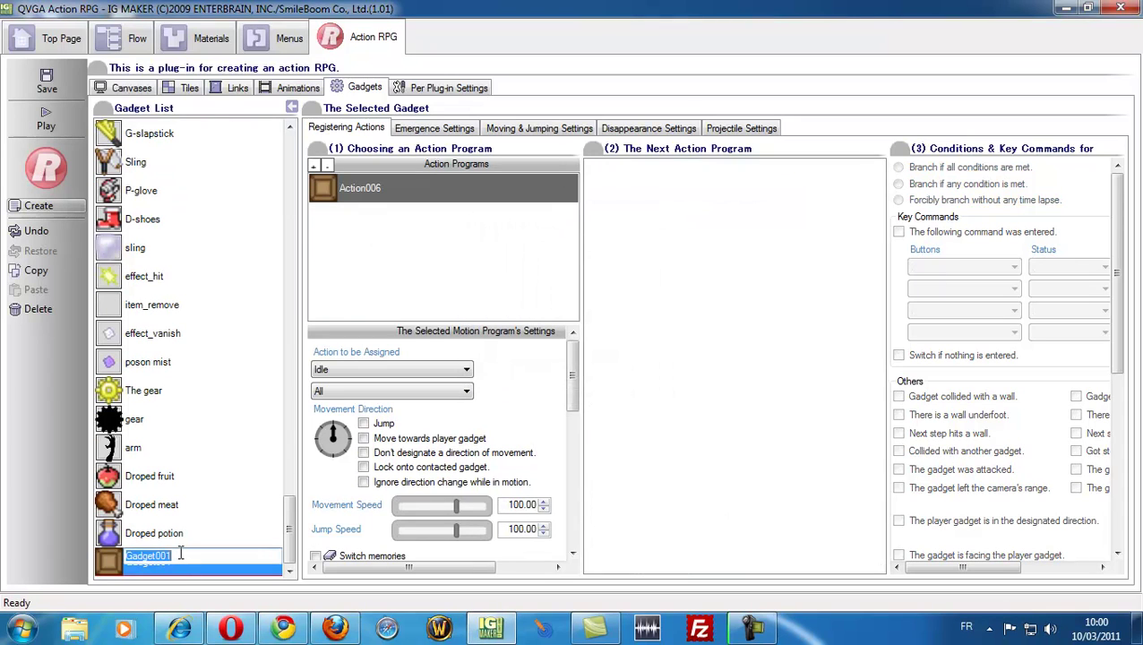
pyautogui.write('Bloc')
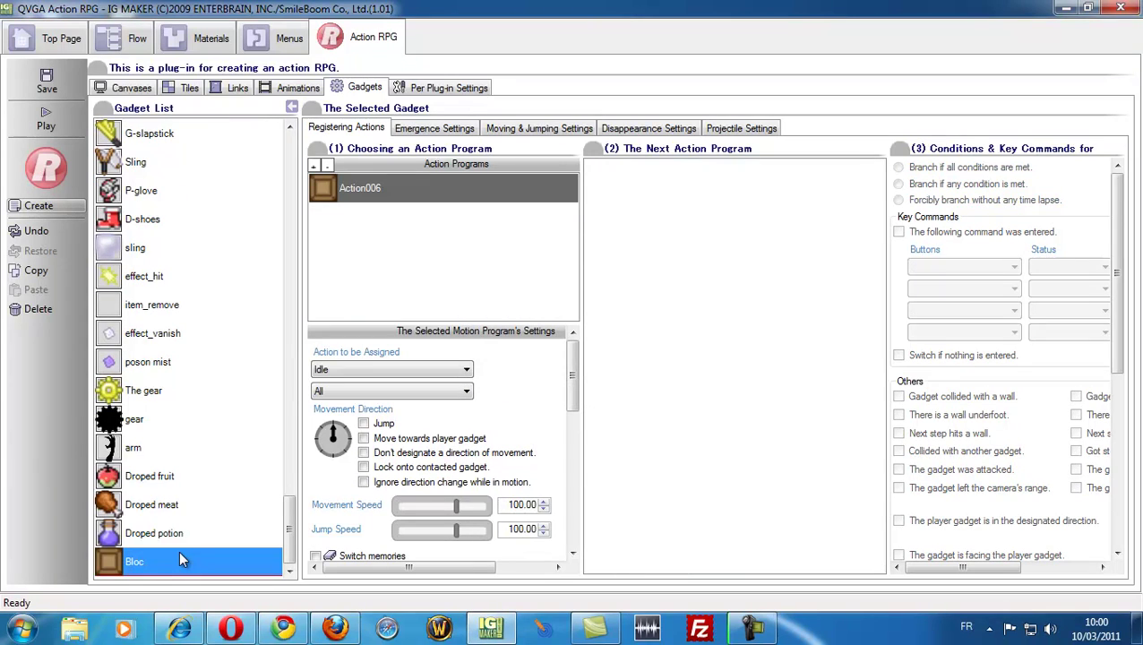
pyautogui.press('Return')
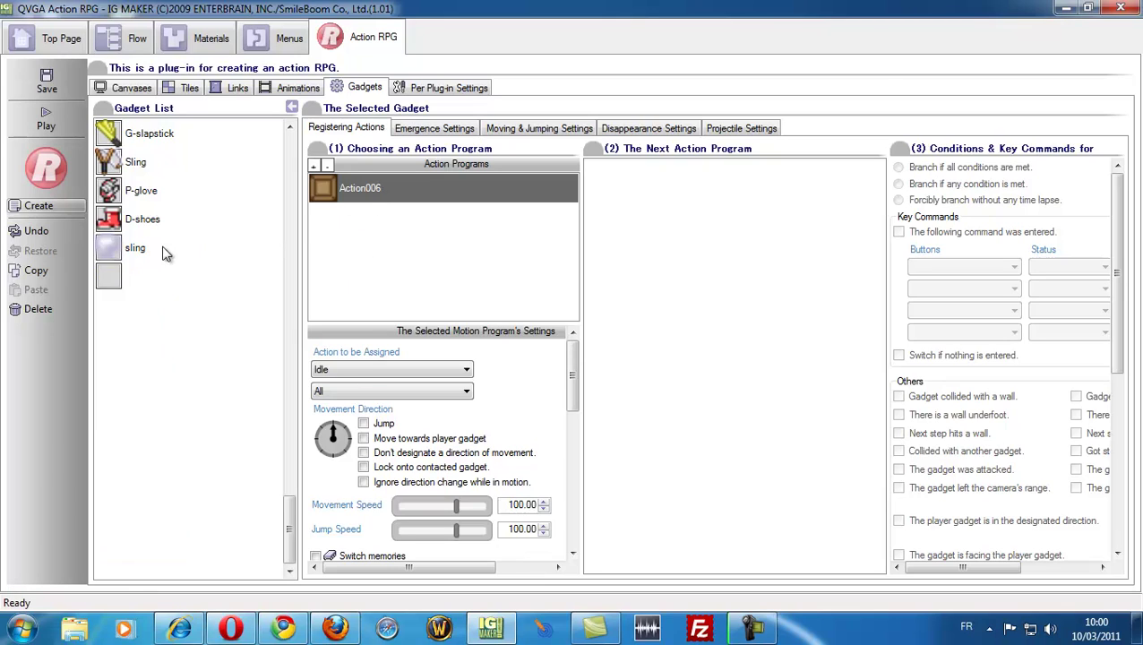
# Duplicate the Bloc gadget's action program twice to have three action programs
pyautogui.click(36, 270)
pyautogui.click(36, 290)
pyautogui.click(37, 290)
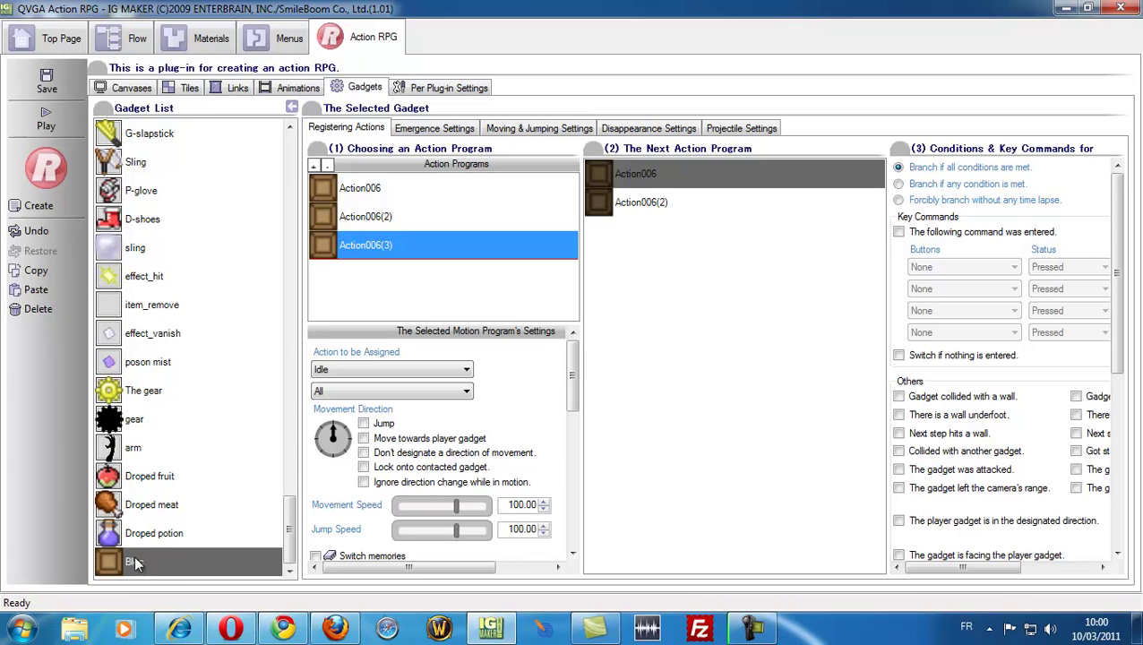
# Rename the Bloc gadget's three action programs, in order, There, Moves and Generates
pyautogui.click(387, 193)
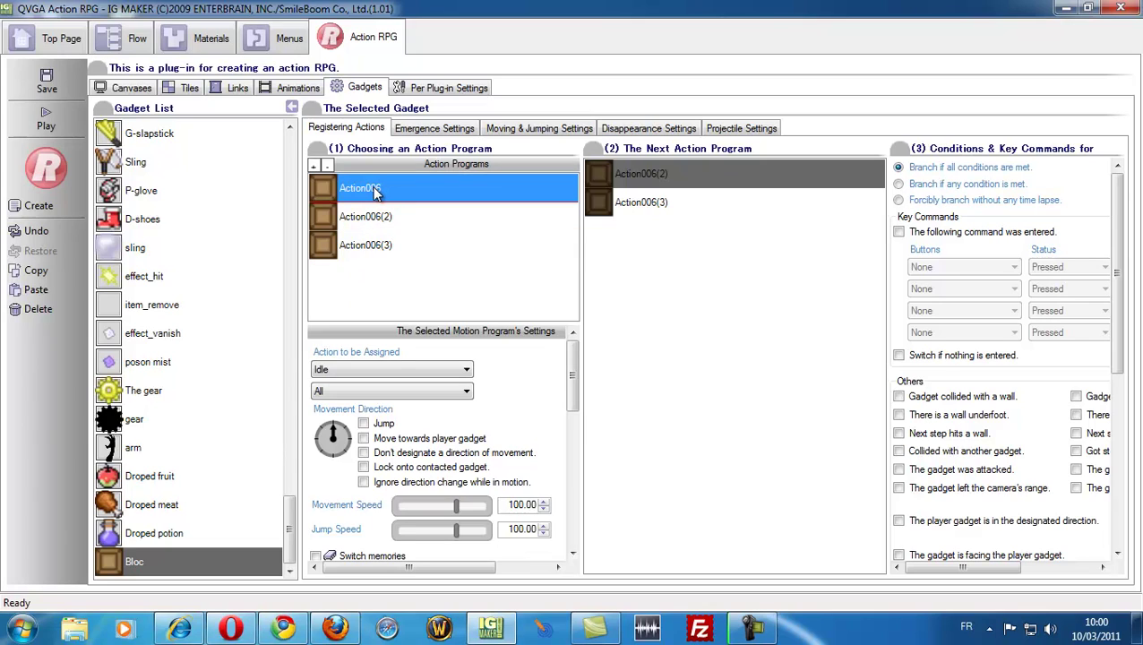
pyautogui.click(376, 186)
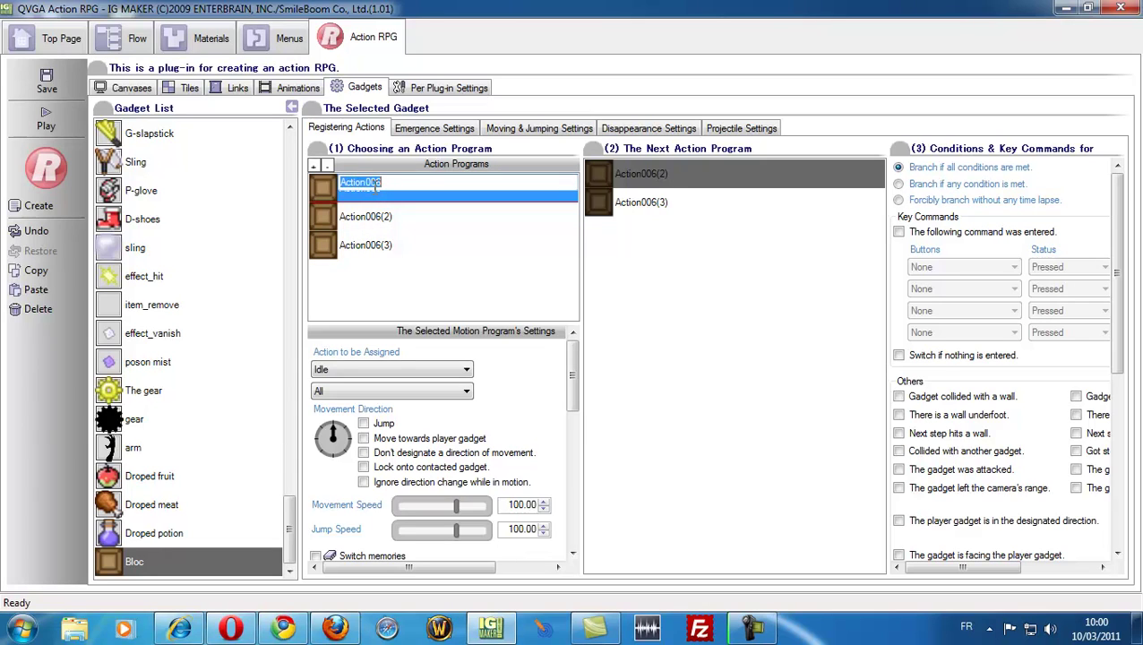
pyautogui.write('There')
pyautogui.press('Return')
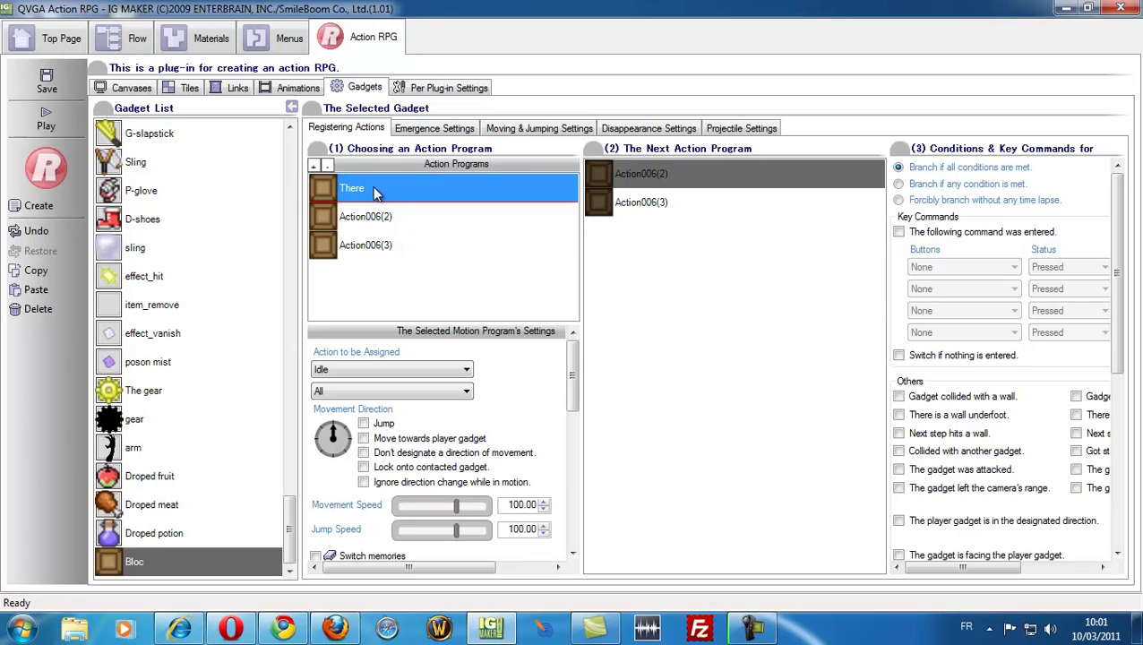
pyautogui.click(364, 219)
pyautogui.click(365, 219)
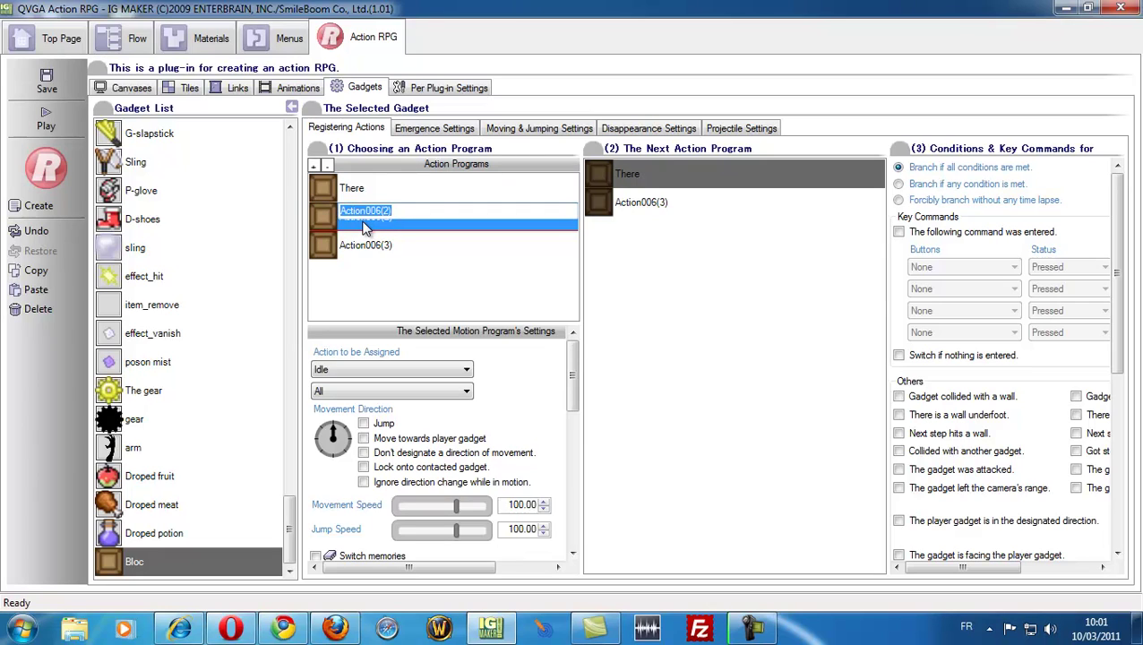
pyautogui.write('Moves')
pyautogui.press('Return')
pyautogui.click(367, 251)
pyautogui.click(368, 252)
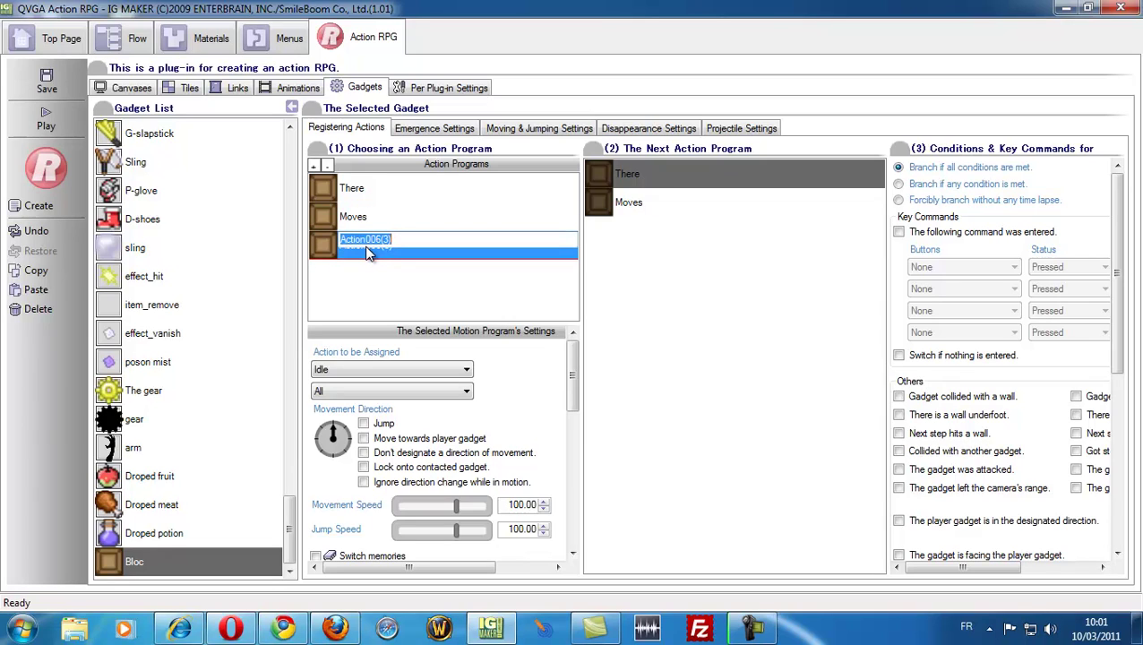
pyautogui.write('Generates')
pyautogui.press('Return')
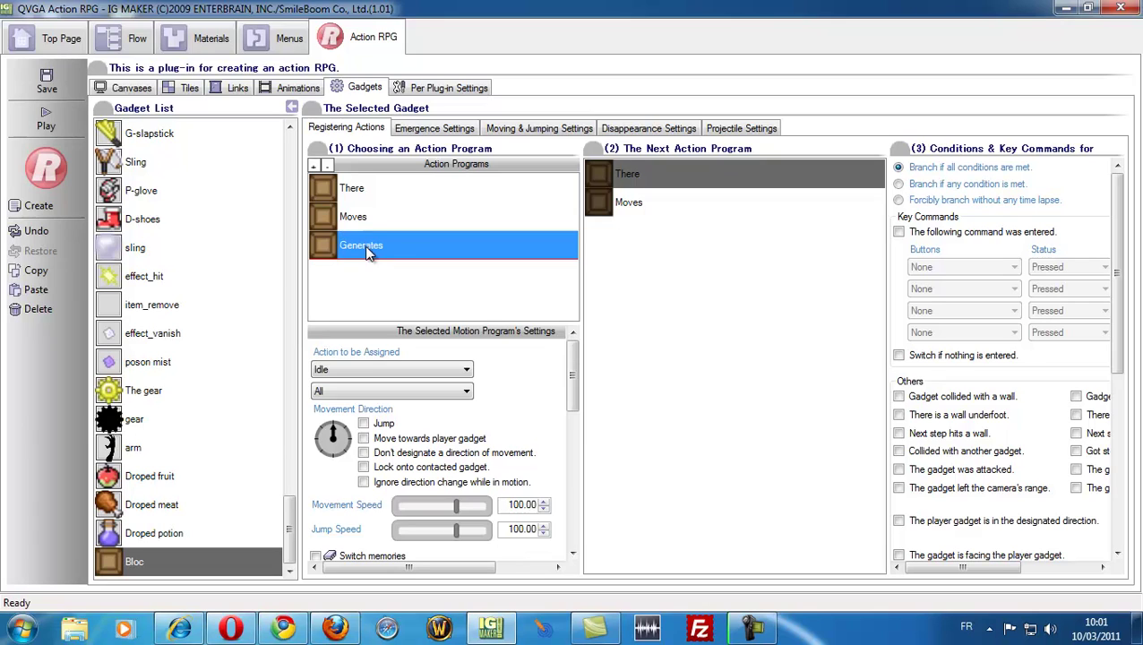
# Set the movement speed to 0 for the There action program and 100 for Generates
pyautogui.click(363, 190)
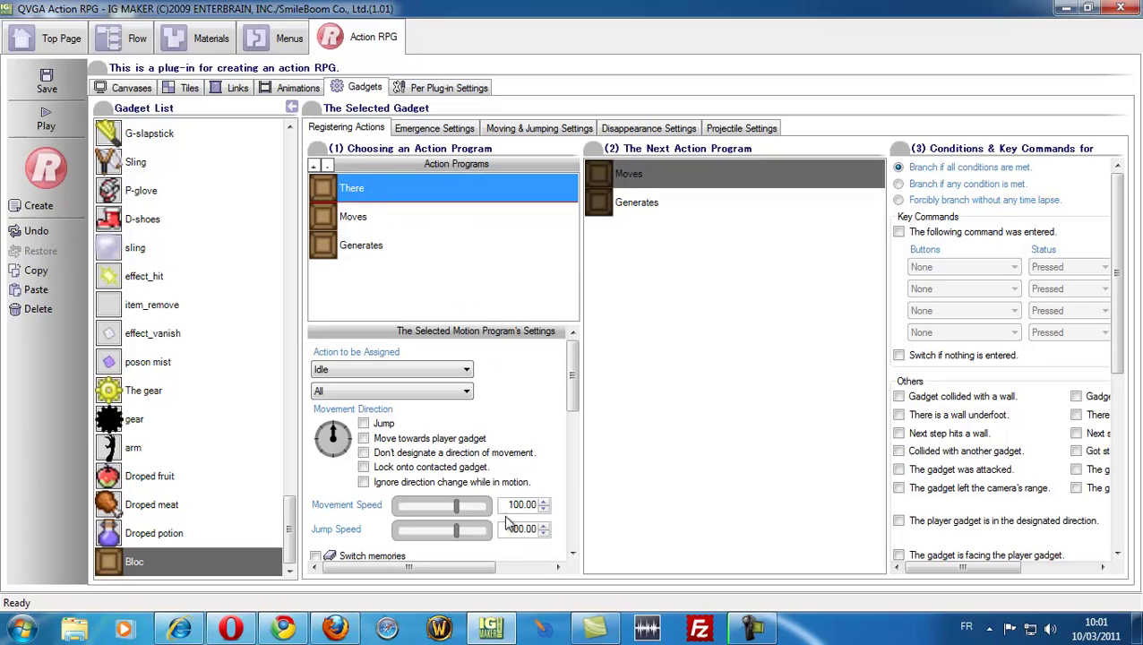
pyautogui.moveTo(507, 504); pyautogui.dragTo(530, 504)
pyautogui.write('0')
pyautogui.press('Return')
pyautogui.click(362, 250)
pyautogui.write('100')
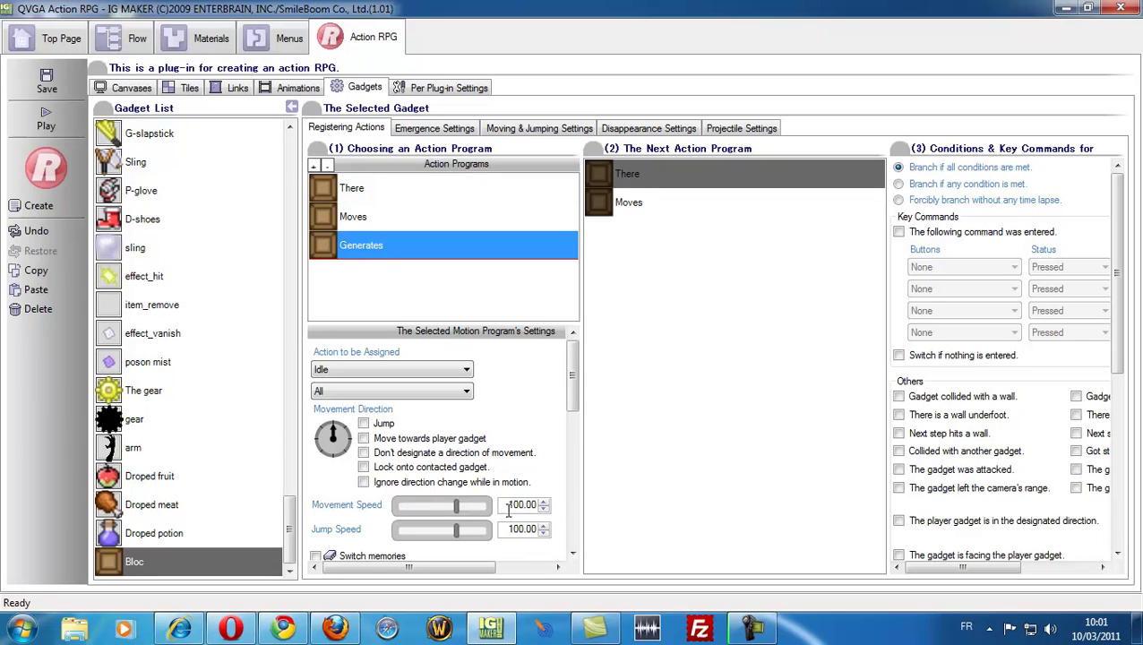
pyautogui.press('Return')
# Point the Moves action program's movement direction to the left and set its movement speed to 50
pyautogui.click(369, 216)
pyautogui.click(324, 437)
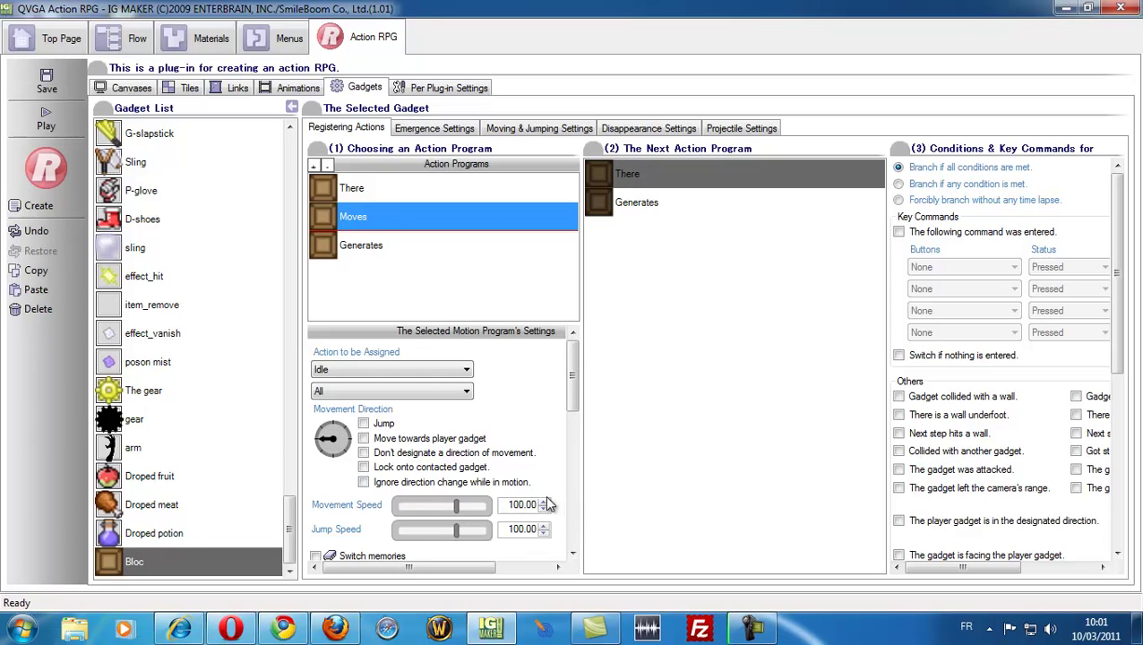
pyautogui.moveTo(506, 505); pyautogui.dragTo(591, 512)
pyautogui.write('50')
pyautogui.press('Return')
# Edit the basic lateral and vertical movement distances of the Bloc gadget
pyautogui.click(539, 128)
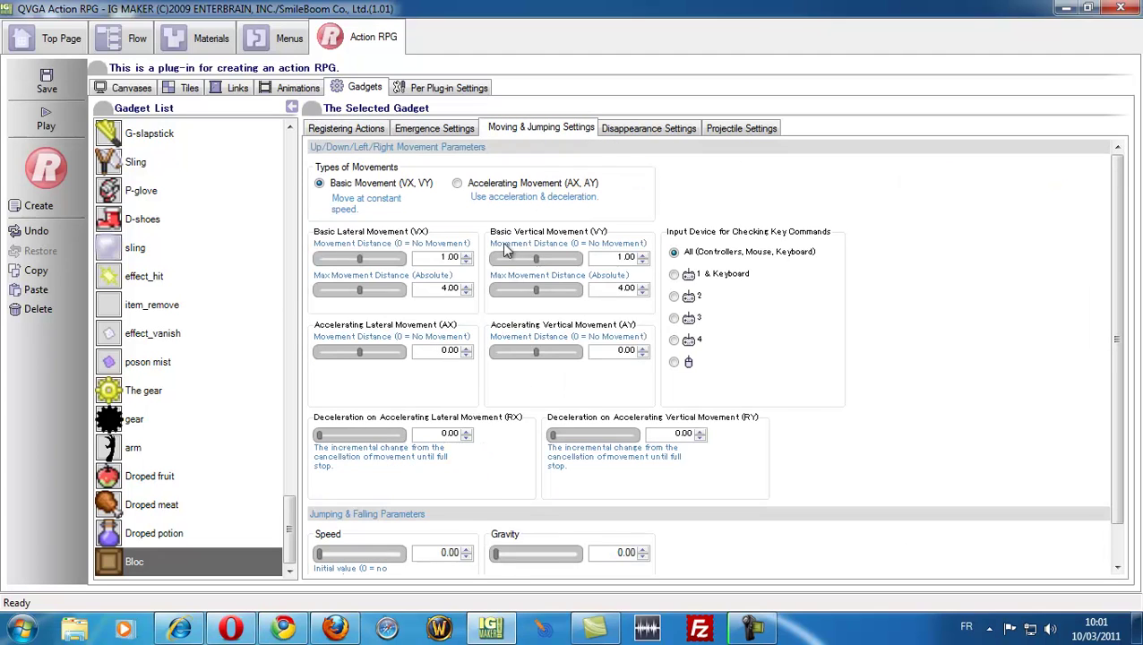
pyautogui.moveTo(432, 257); pyautogui.dragTo(491, 262)
pyautogui.moveTo(612, 256); pyautogui.dragTo(652, 249)
# Set There as the first action program executed by the Bloc gadget
pyautogui.click(431, 133)
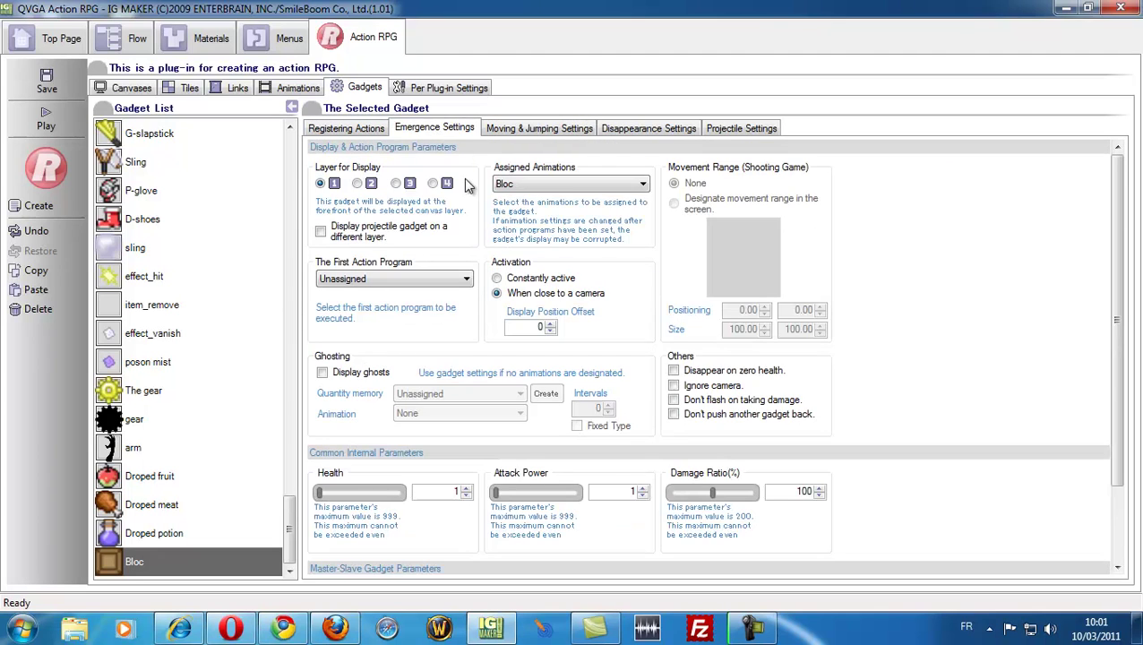
pyautogui.click(466, 278)
pyautogui.click(336, 305)
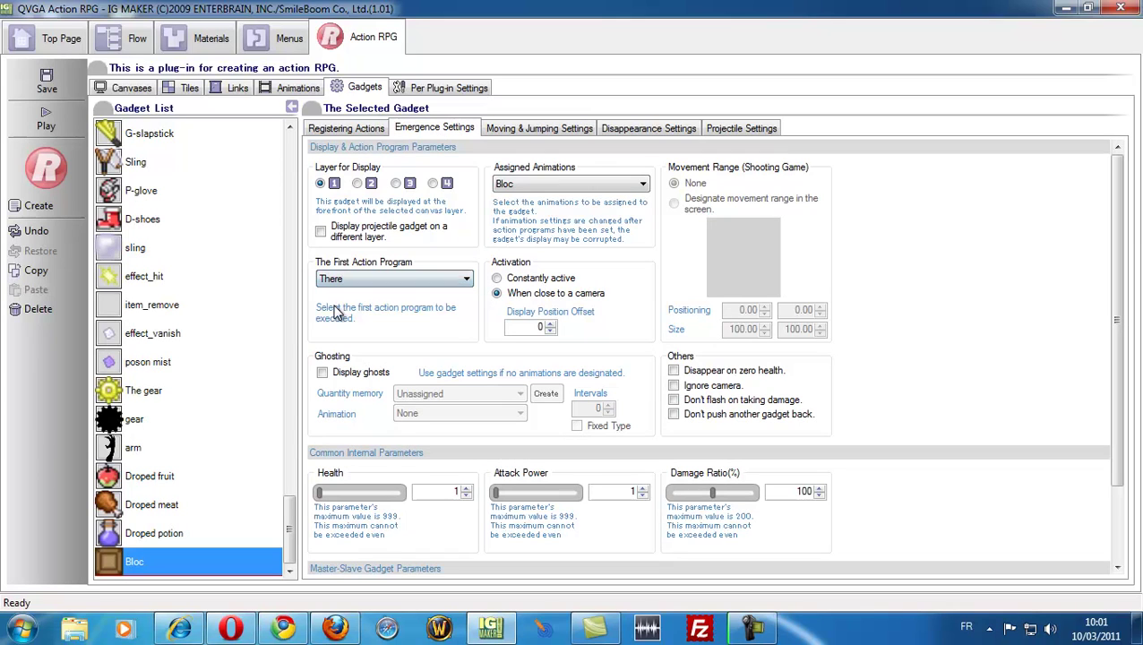
# Make the There action program branch to Moves on a key command combining the A and Left buttons
pyautogui.click(340, 131)
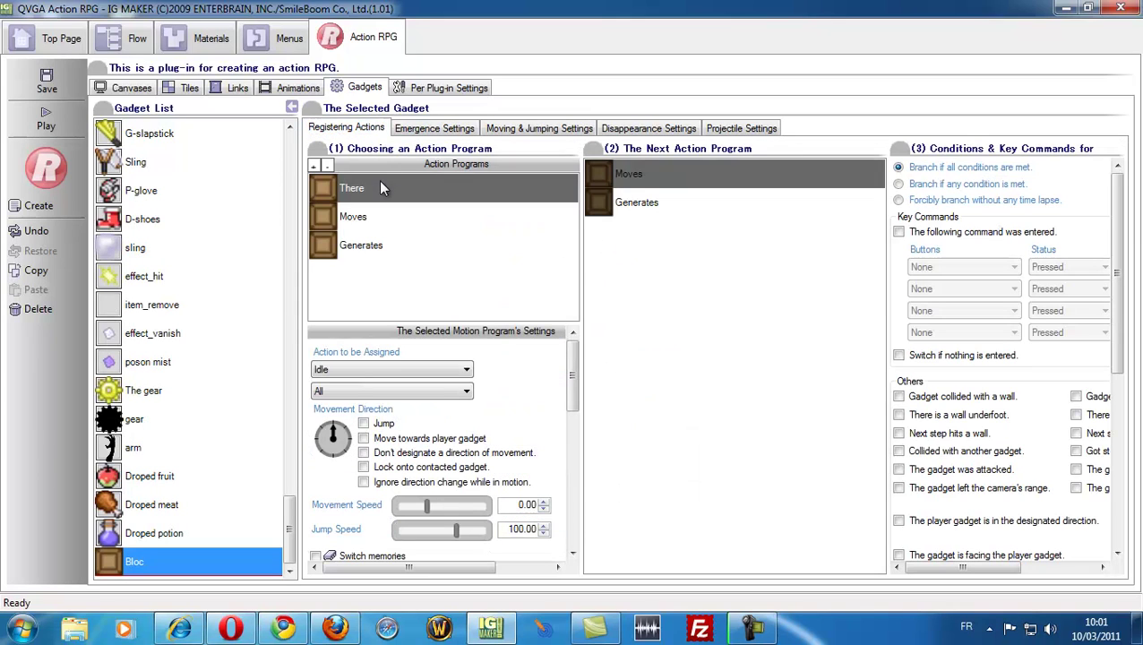
pyautogui.click(362, 193)
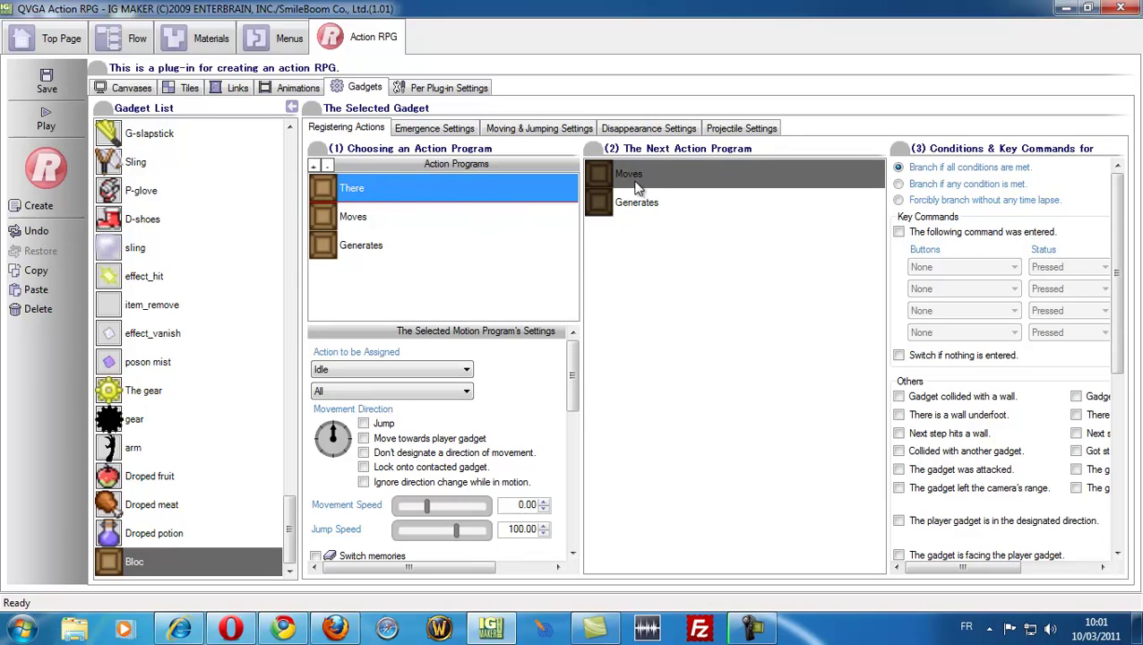
pyautogui.click(898, 232)
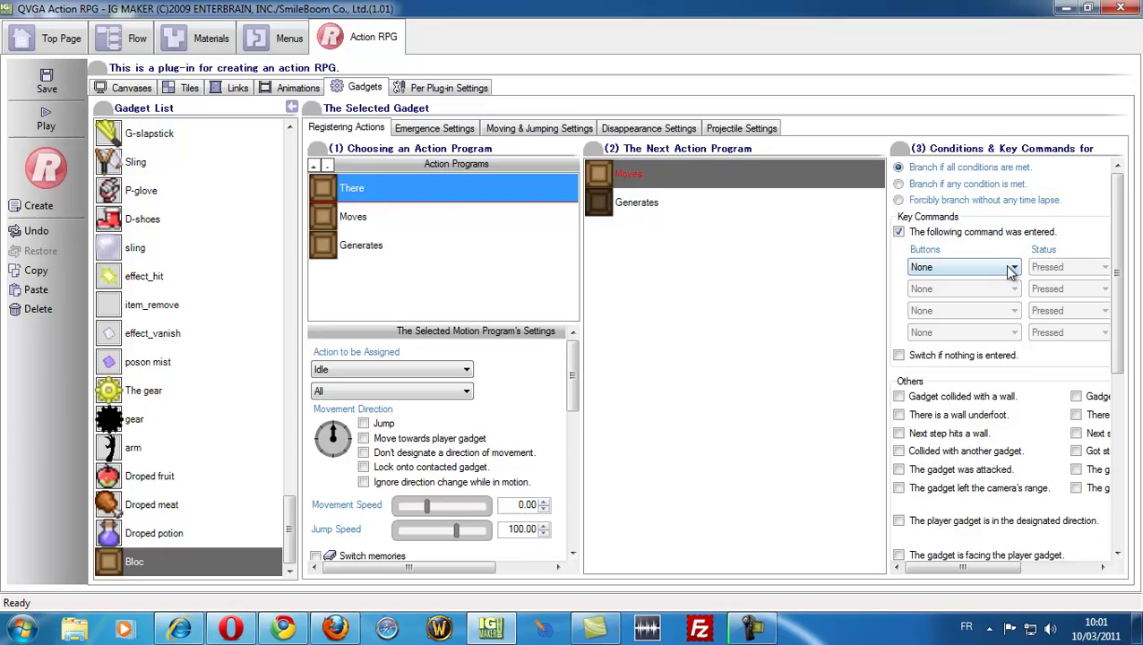
pyautogui.click(1011, 268)
pyautogui.click(929, 377)
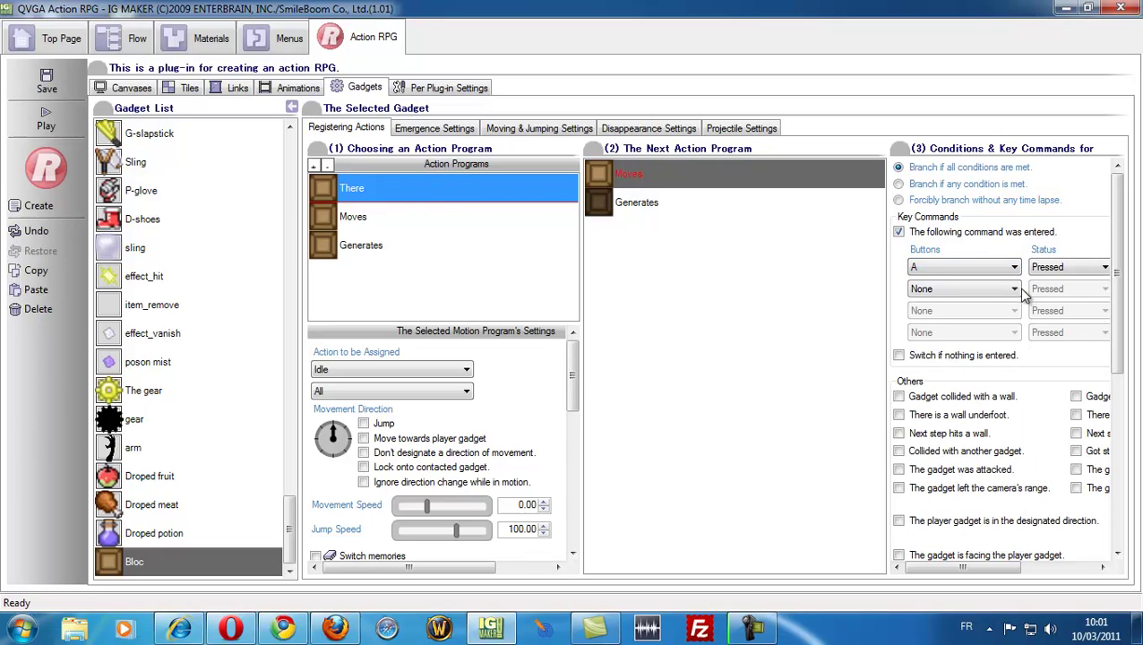
pyautogui.click(1011, 288)
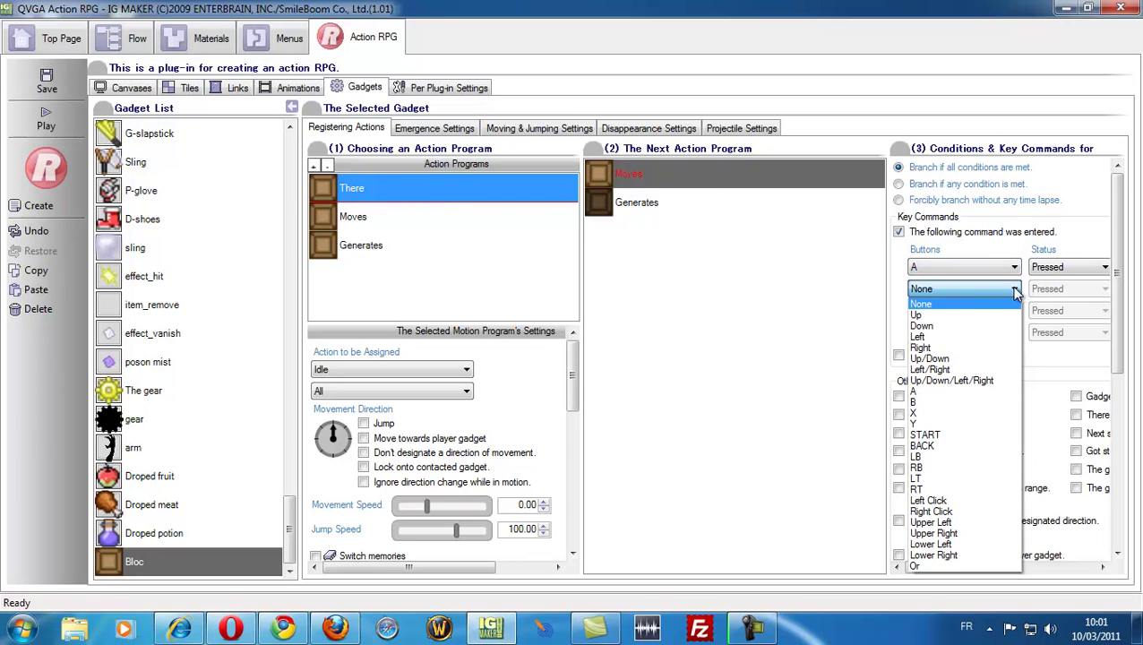
pyautogui.click(931, 336)
# Add conditions to the There-to-Moves branch that the player gadget touched the gadget and faced the designated direction
pyautogui.moveTo(1111, 305); pyautogui.dragTo(1115, 493)
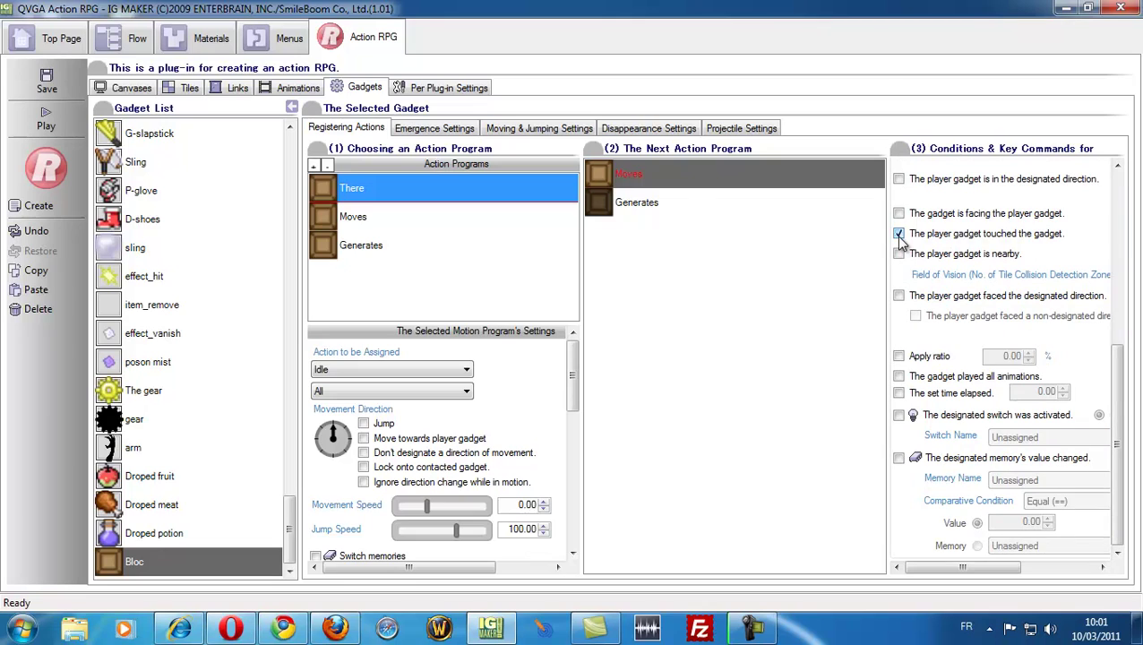
pyautogui.click(898, 296)
pyautogui.moveTo(949, 568); pyautogui.dragTo(1030, 568)
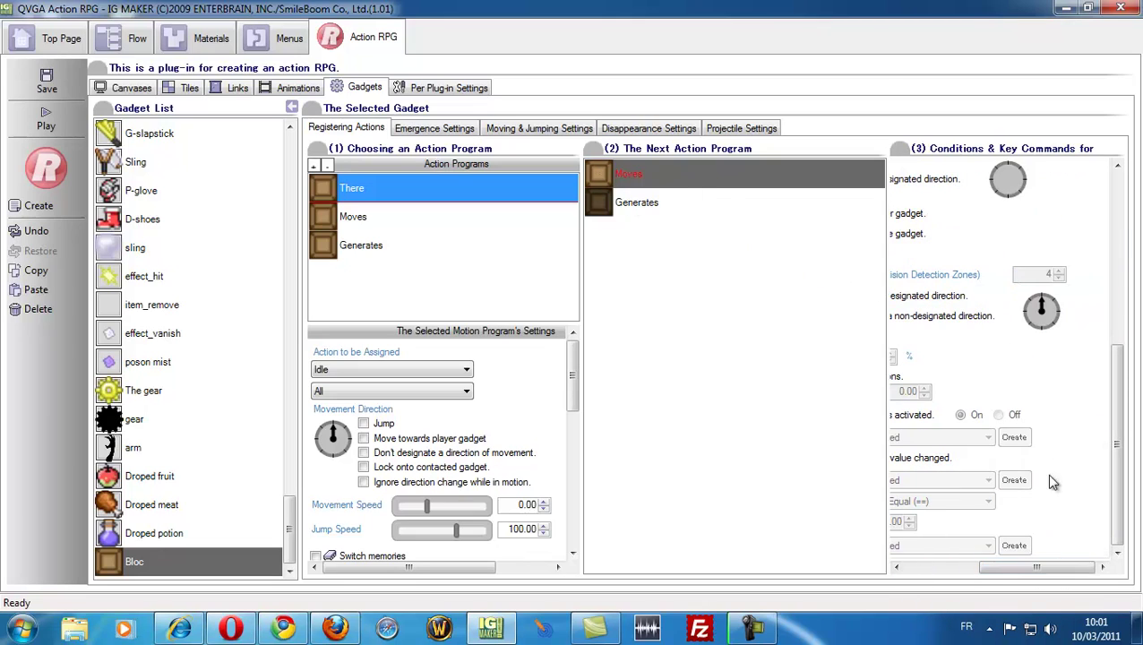
# Make the Moves action program branch to Generates once the gadget played all animations
pyautogui.click(349, 224)
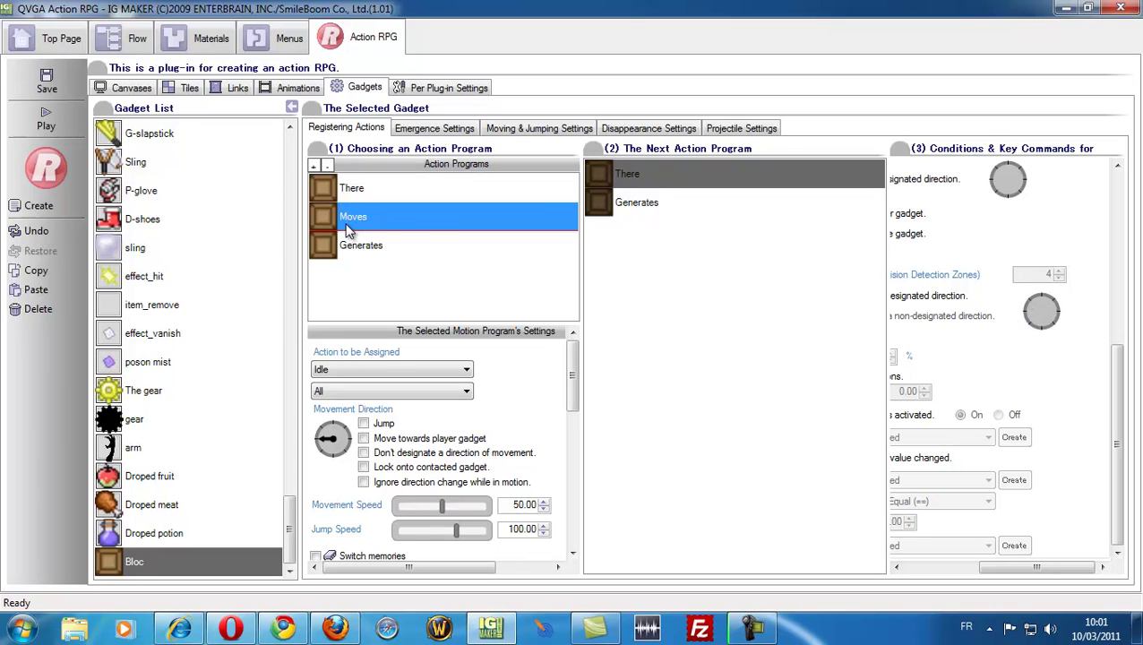
pyautogui.click(652, 201)
pyautogui.moveTo(1008, 566); pyautogui.dragTo(931, 568)
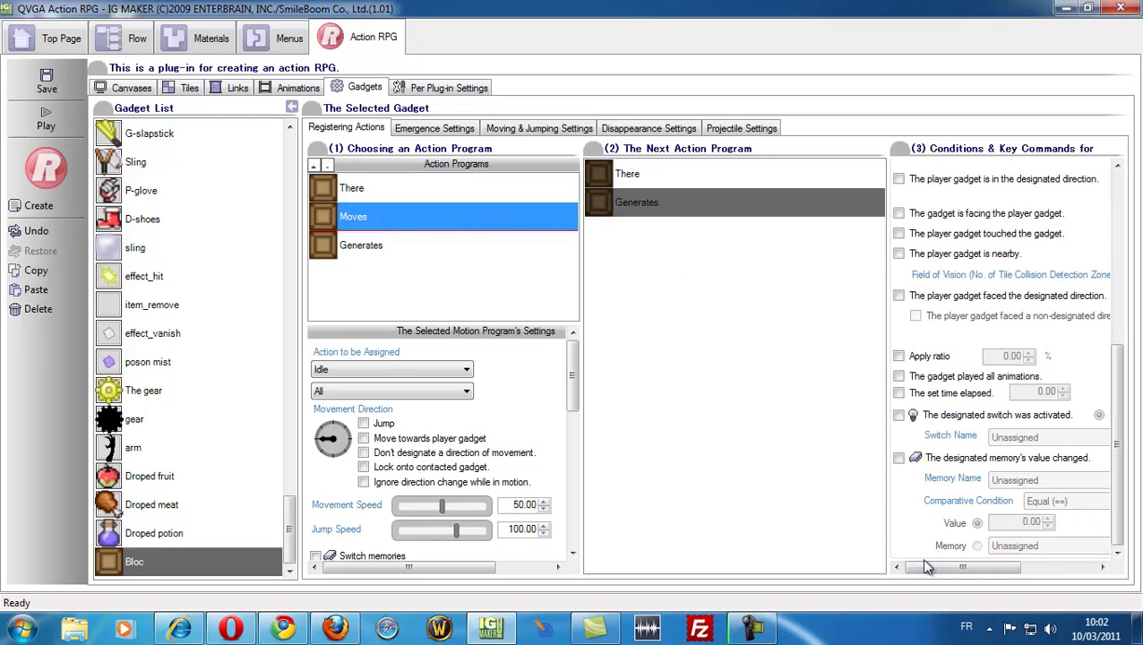
pyautogui.click(899, 377)
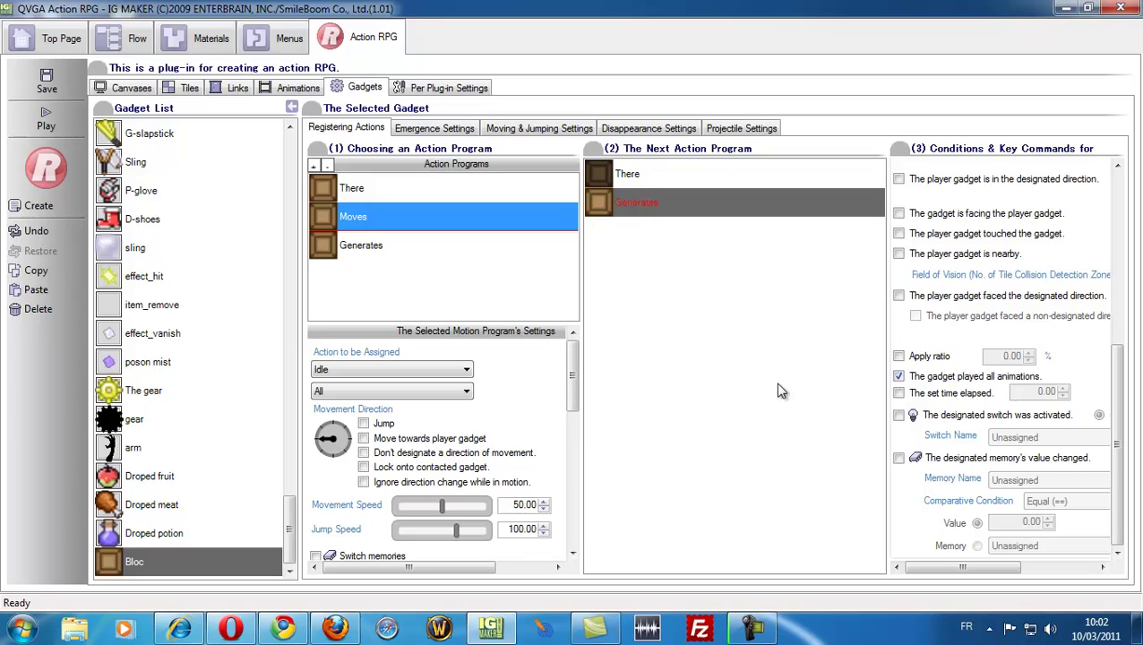
# Assign the Touched action with the All display direction to the Moves action program
pyautogui.click(466, 370)
pyautogui.click(349, 407)
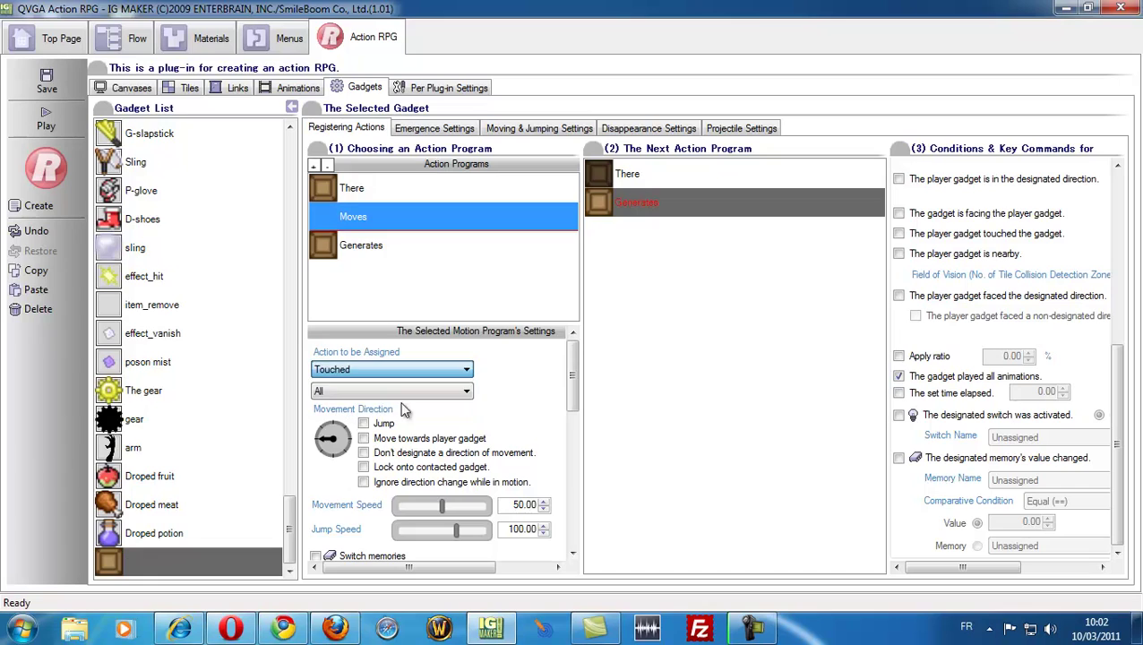
pyautogui.click(466, 391)
pyautogui.click(342, 416)
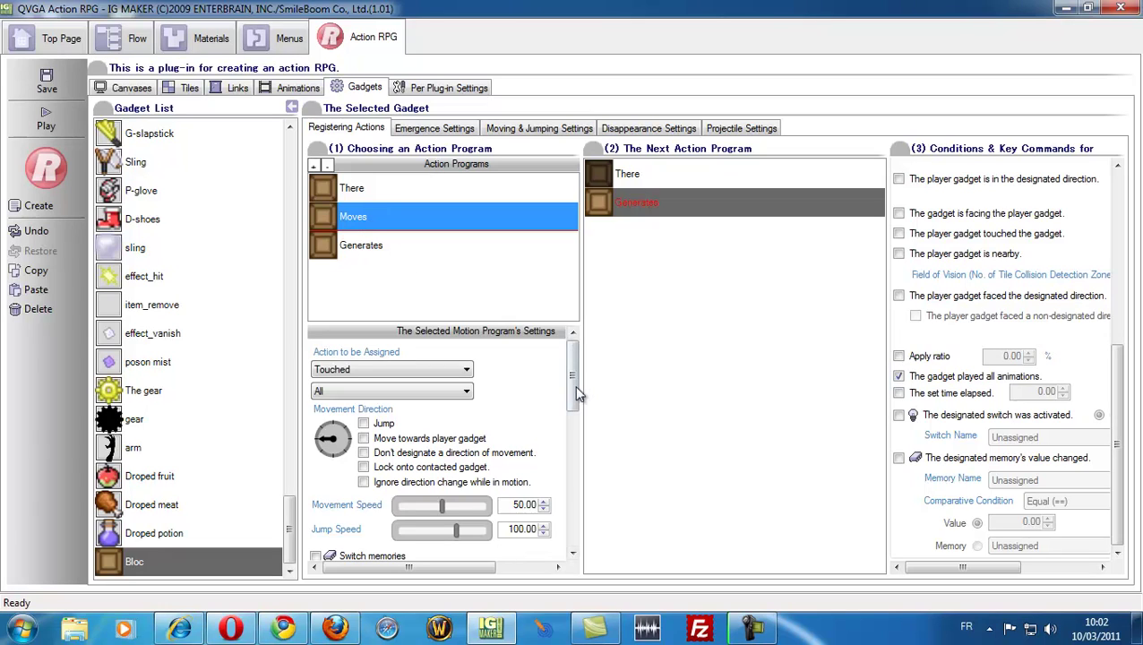
# Enable sound effect playback for the Moves action program with the Door_open-2 sound
pyautogui.moveTo(574, 385); pyautogui.dragTo(574, 510)
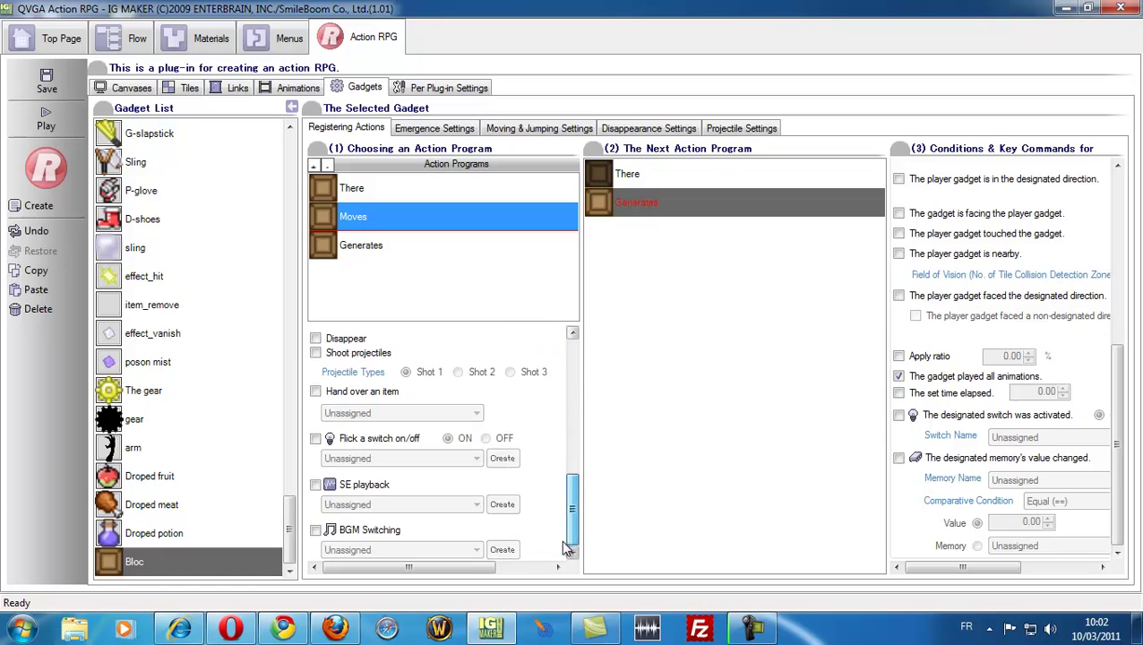
pyautogui.click(316, 484)
pyautogui.click(476, 505)
pyautogui.scroll(-5, 461, 413)
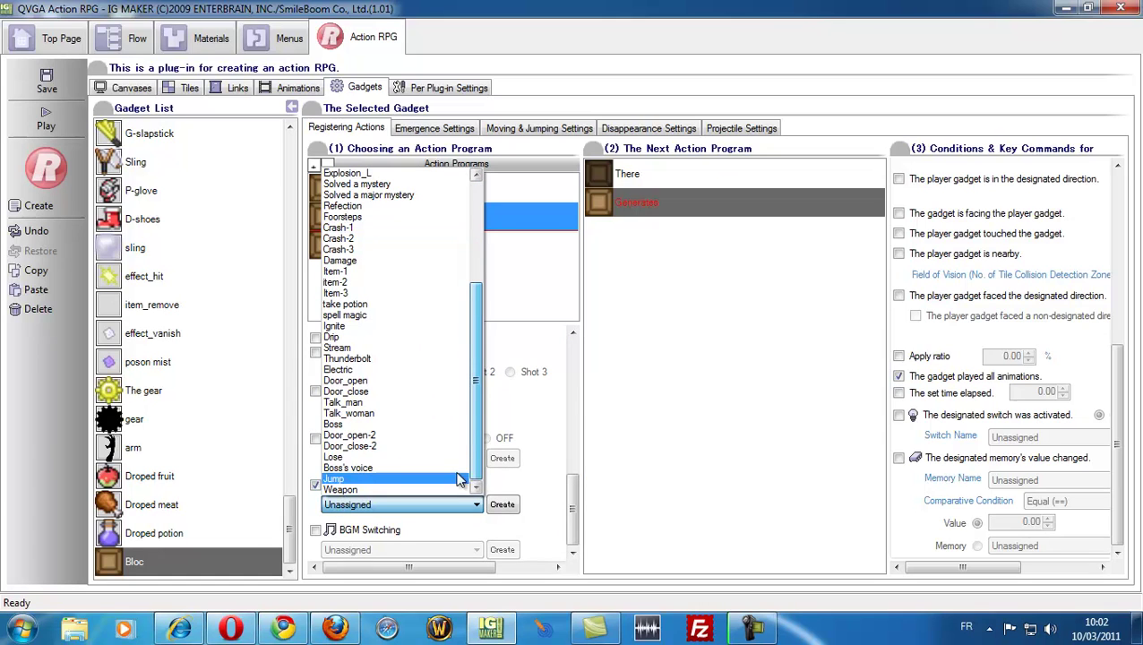
pyautogui.click(385, 434)
# Make the Generates action program shoot projectiles and assign Droped potion as the gadget's Shot 1
pyautogui.click(374, 251)
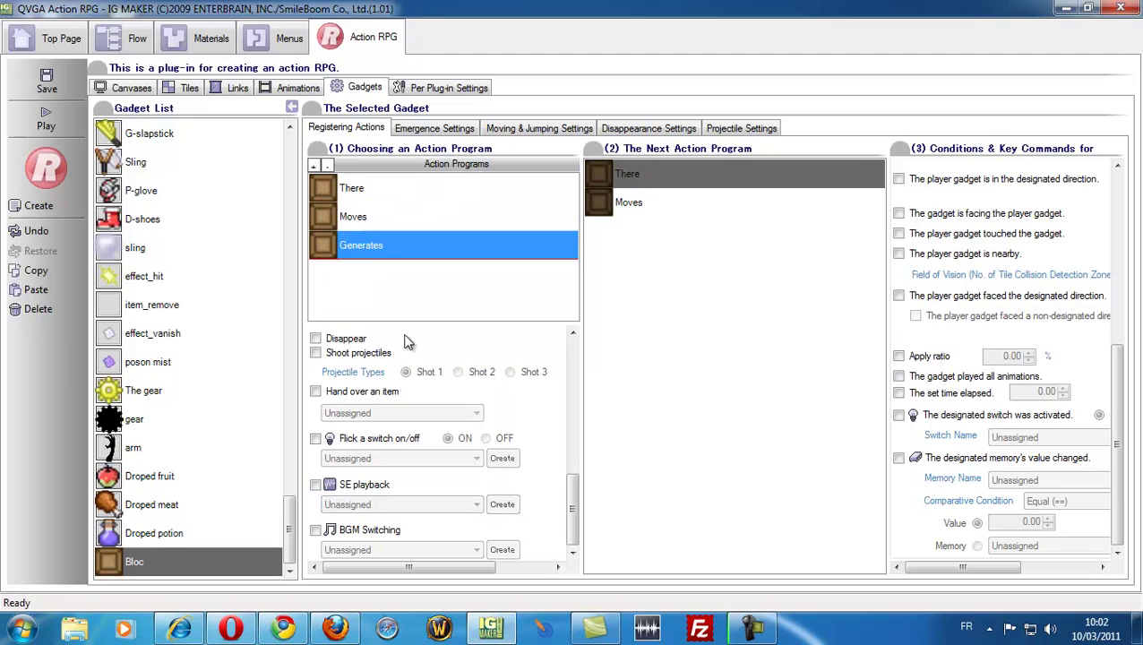
pyautogui.click(316, 353)
pyautogui.click(741, 128)
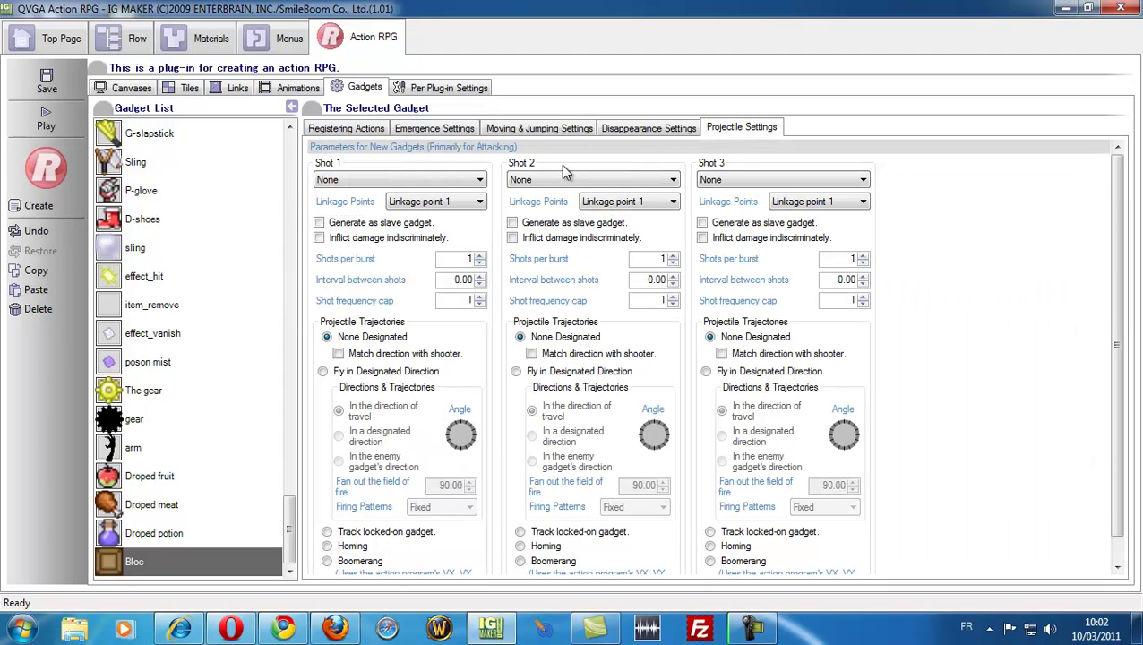
pyautogui.click(480, 180)
pyautogui.moveTo(483, 237); pyautogui.dragTo(480, 454)
pyautogui.click(376, 503)
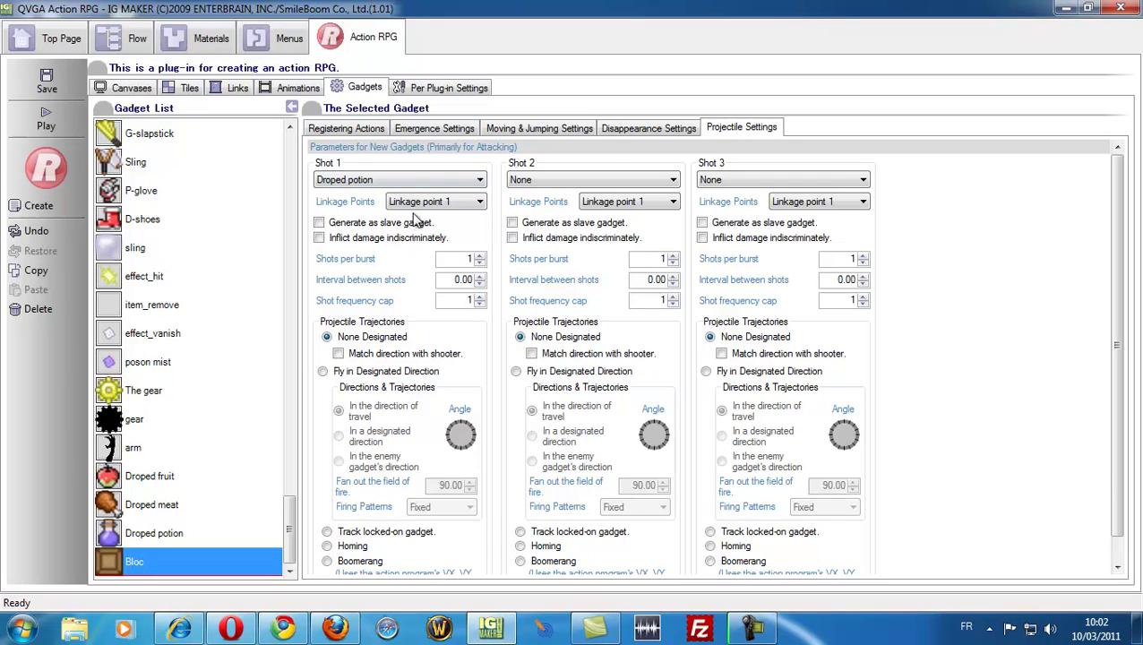
# Adjust the first linkage point in the Bloc animation's Idle frame, entering 15 for its Offset 1
pyautogui.click(291, 90)
pyautogui.click(343, 148)
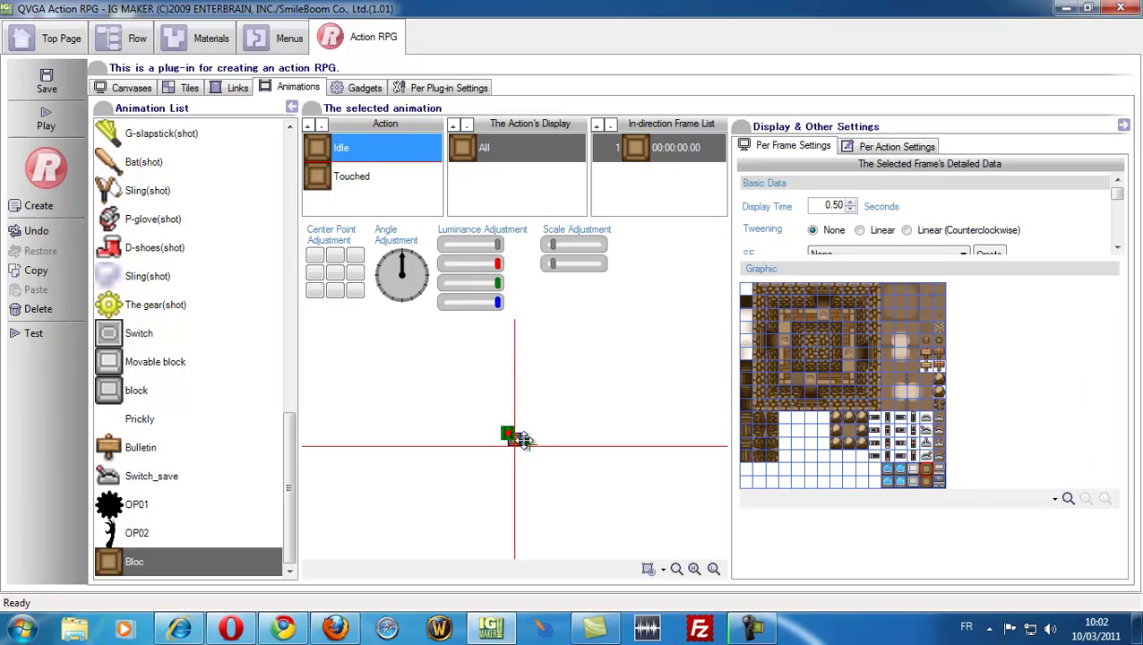
pyautogui.click(526, 443)
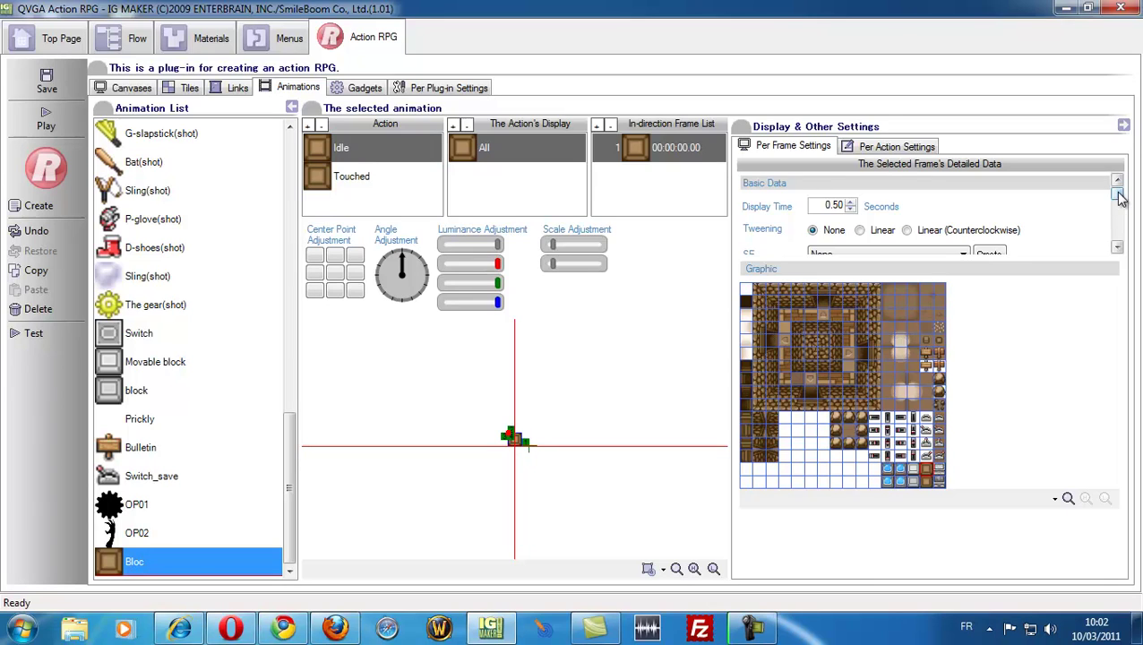
pyautogui.moveTo(1117, 192); pyautogui.dragTo(1117, 233)
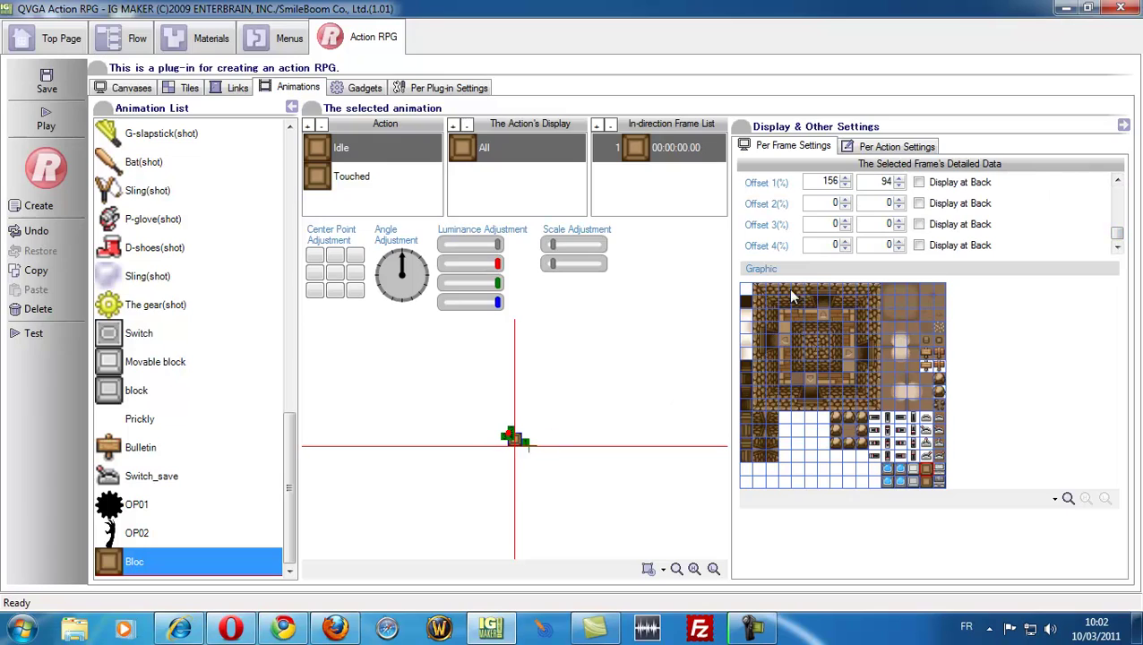
pyautogui.moveTo(816, 181); pyautogui.dragTo(874, 183)
pyautogui.write('15')
pyautogui.moveTo(874, 182); pyautogui.dragTo(976, 185)
# Place the Bloc gadget in the gap at the upper-left of Canvas001's block rectangle and briefly test-play the canvas
pyautogui.click(128, 95)
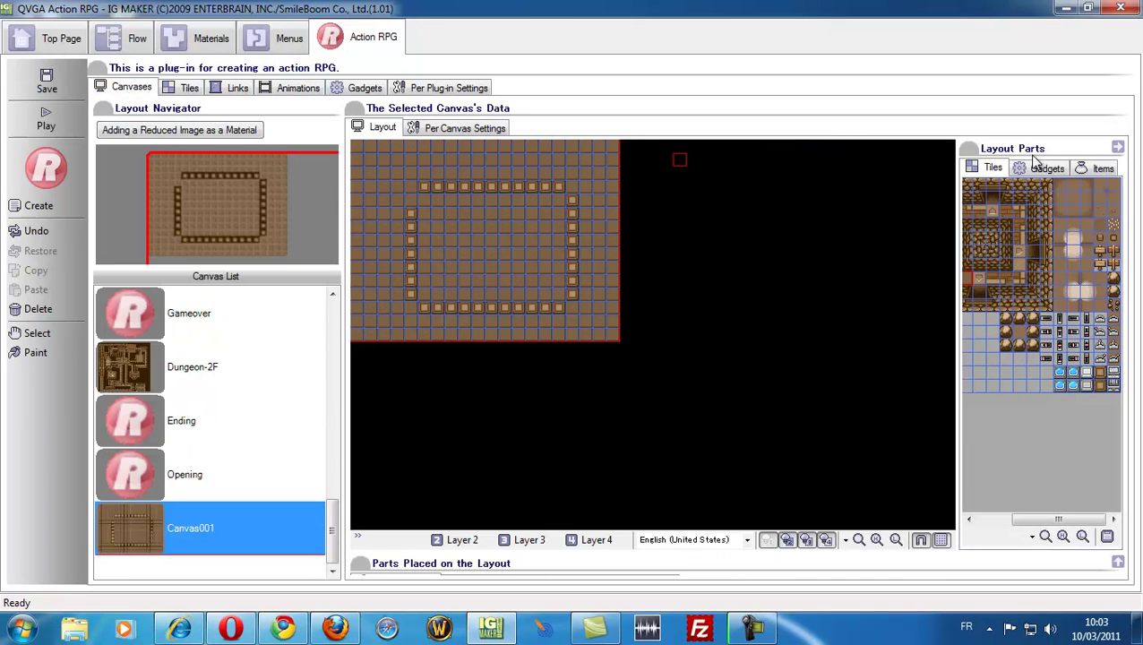
pyautogui.click(1038, 170)
pyautogui.scroll(-10, 1111, 535)
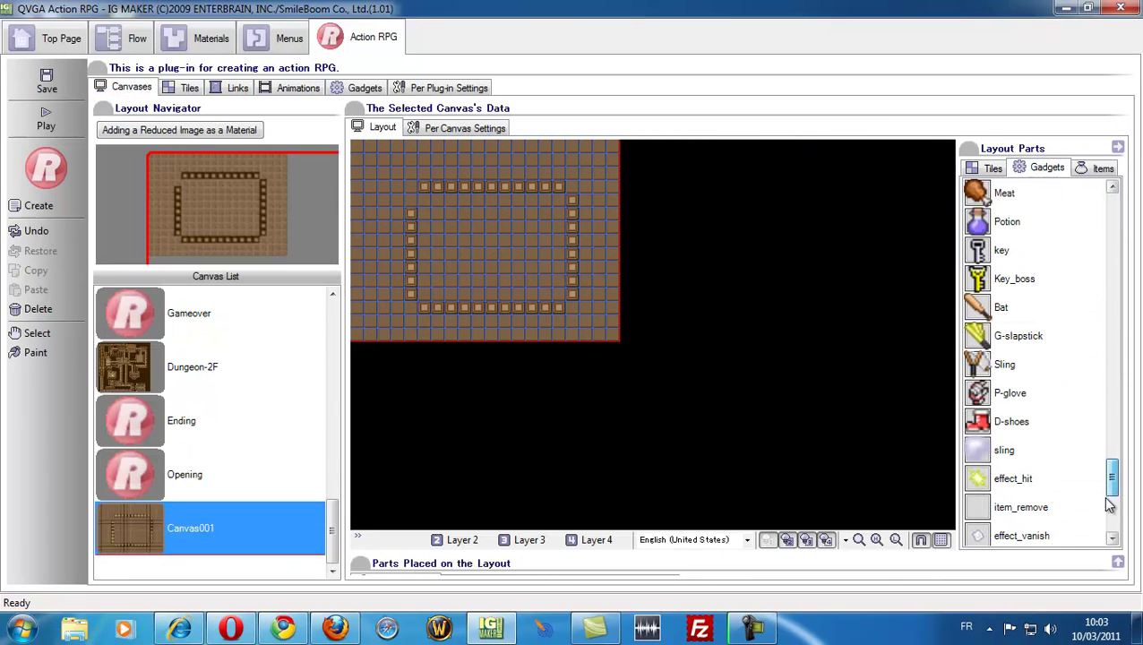
pyautogui.click(1007, 509)
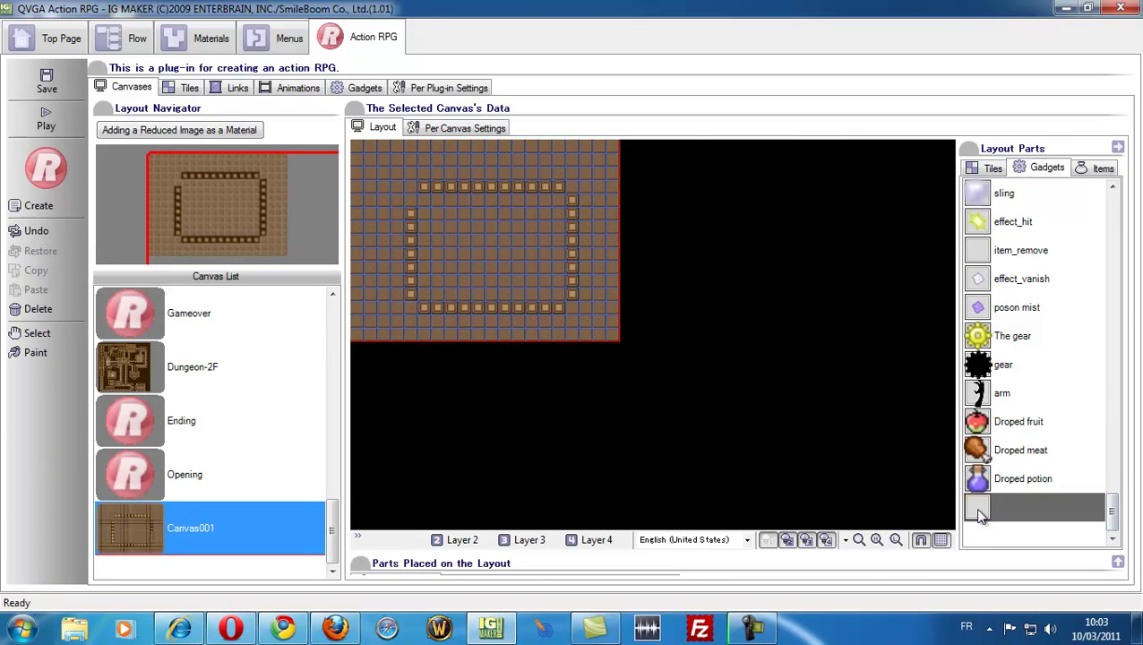
pyautogui.click(413, 205)
pyautogui.click(631, 466)
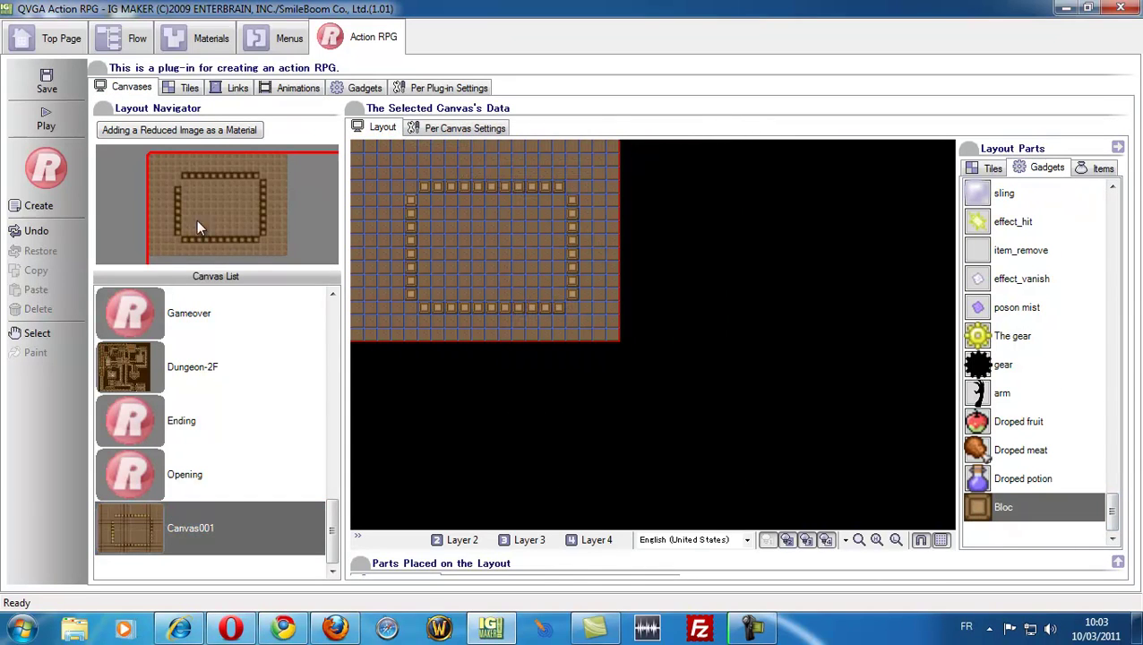
pyautogui.click(47, 120)
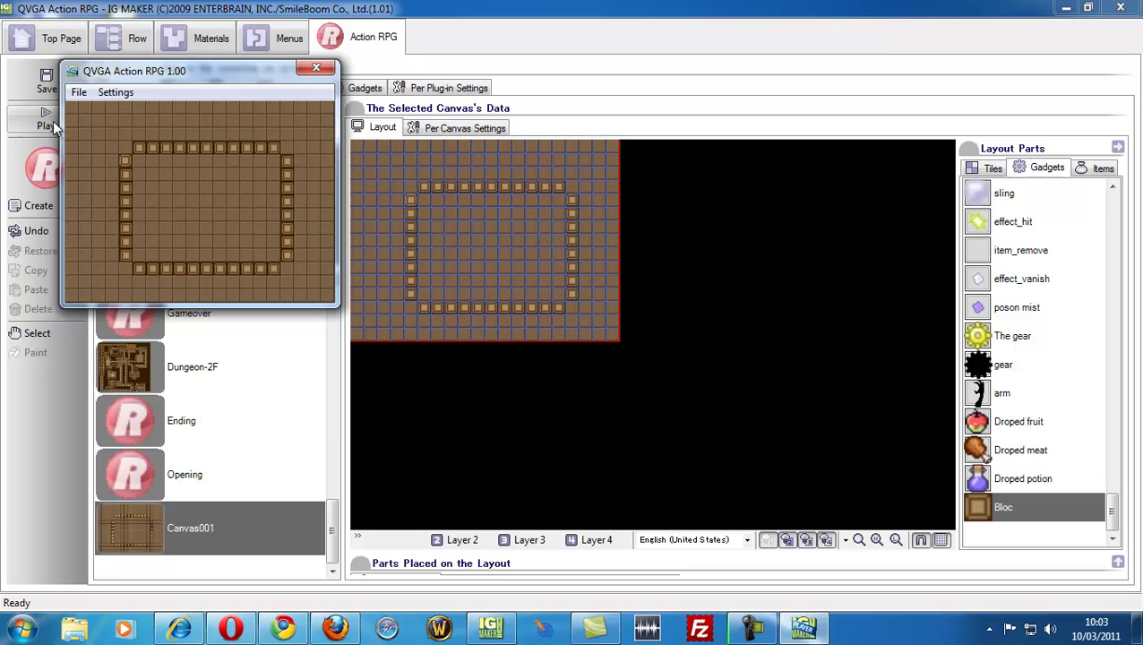
pyautogui.hotkey('alt', 'F4')
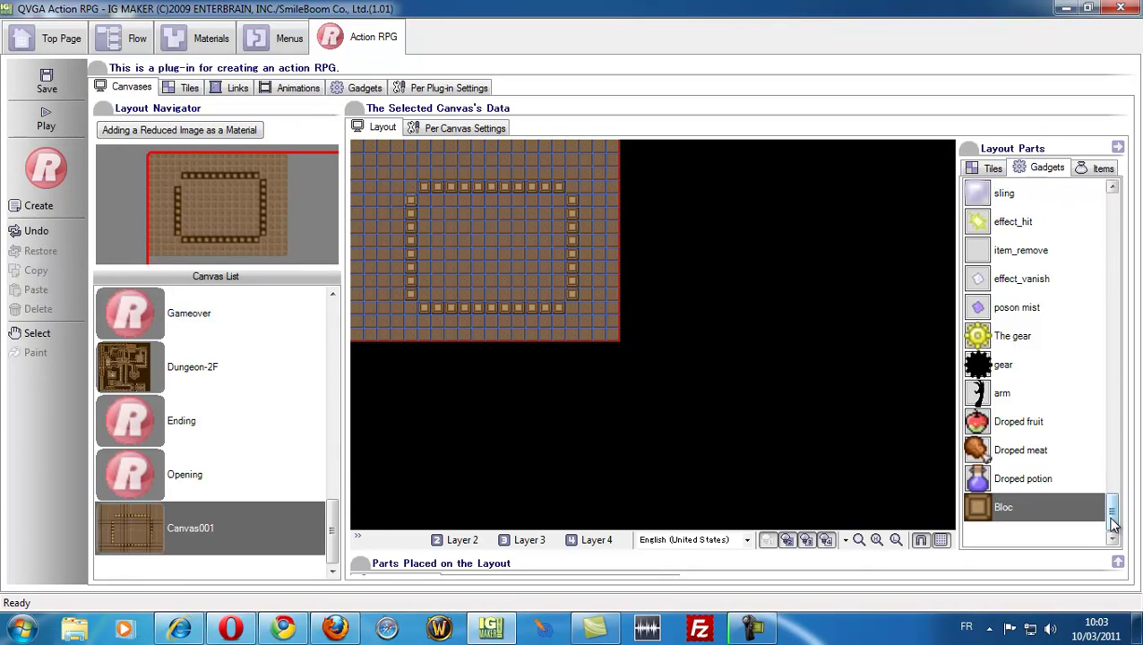
# Place the Player gadget inside the block rectangle on Canvas001
pyautogui.moveTo(1110, 508); pyautogui.dragTo(1103, 205)
pyautogui.click(967, 279)
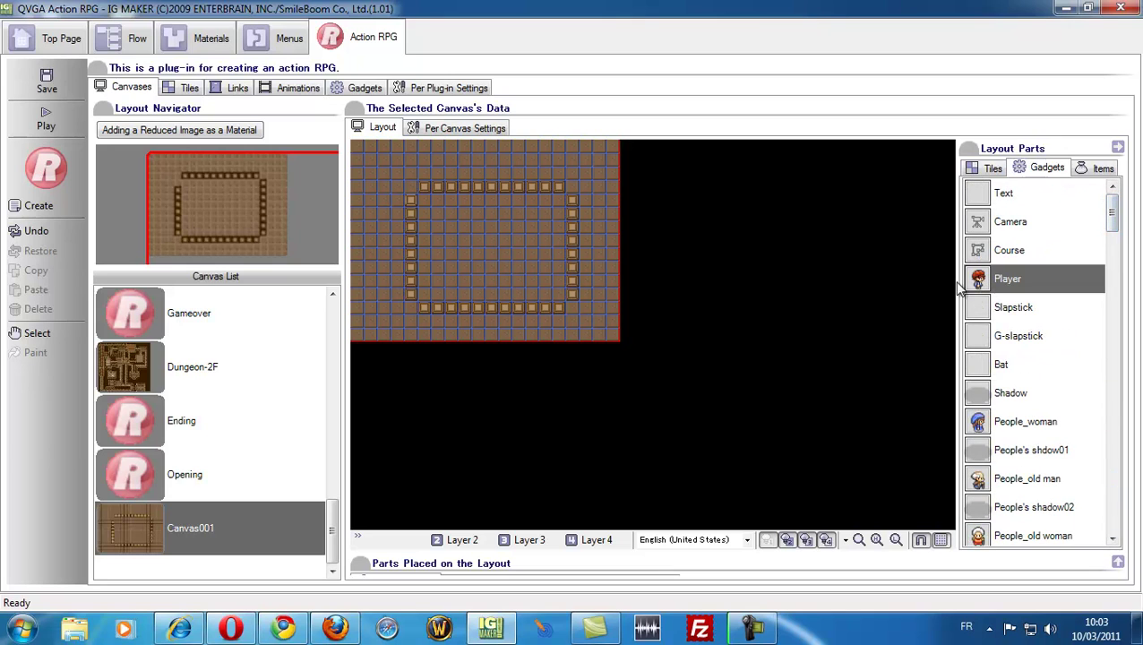
pyautogui.click(481, 251)
pyautogui.click(643, 464)
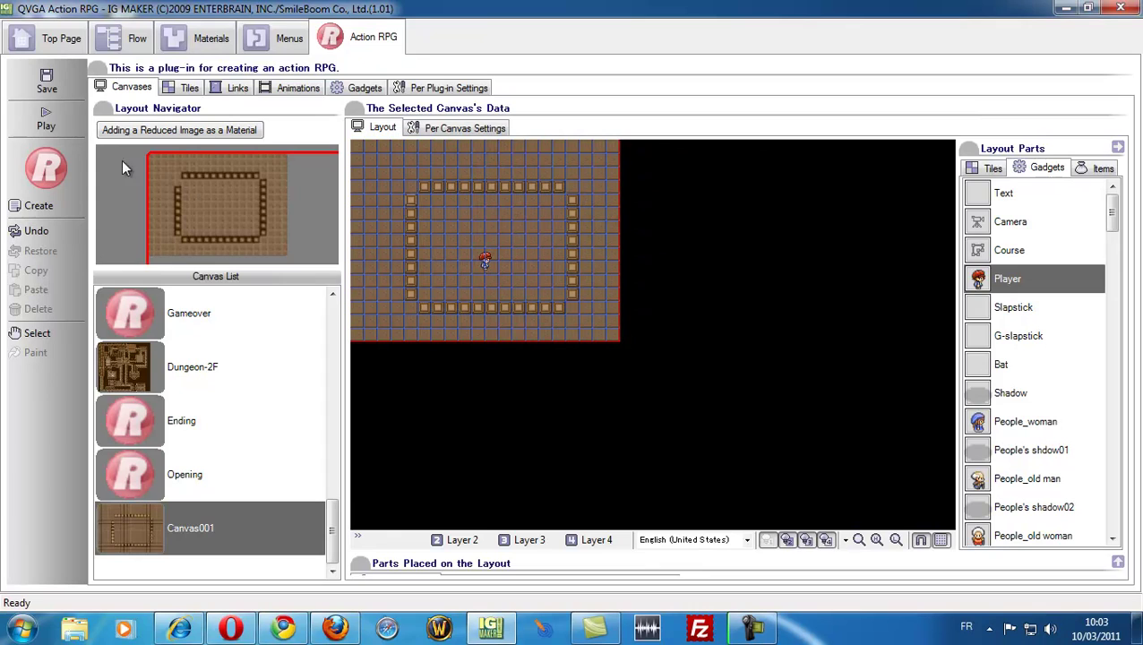
# Test-play the canvas by walking the player up to the Bloc and pushing it left, and close the game
pyautogui.click(52, 124)
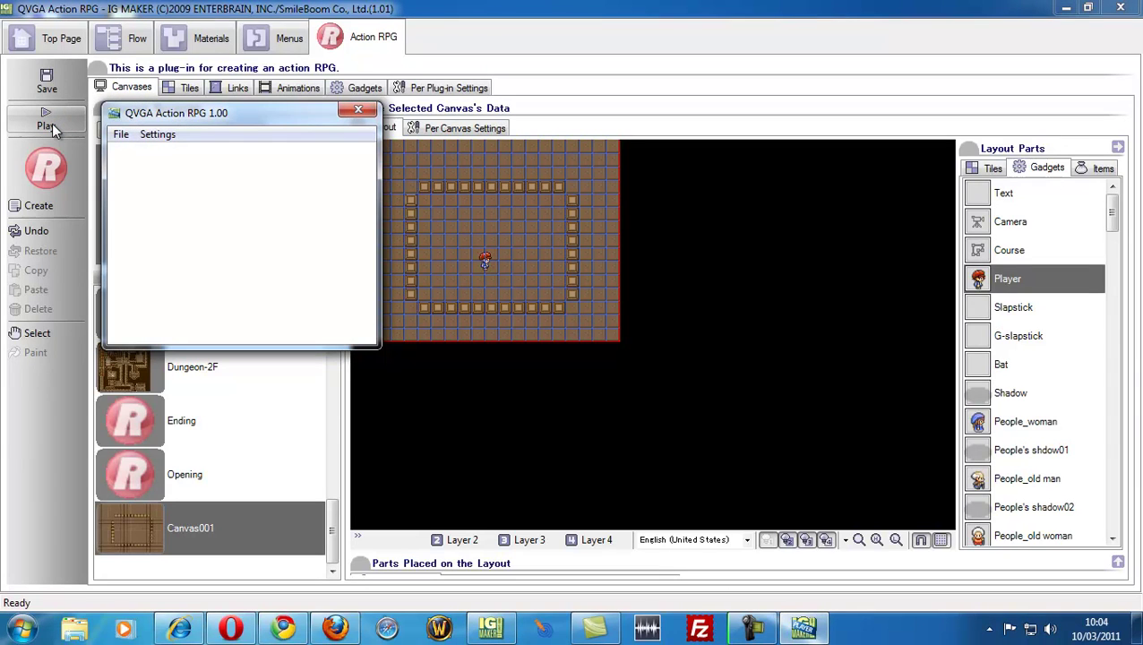
pyautogui.press('Left')
pyautogui.press('Up')
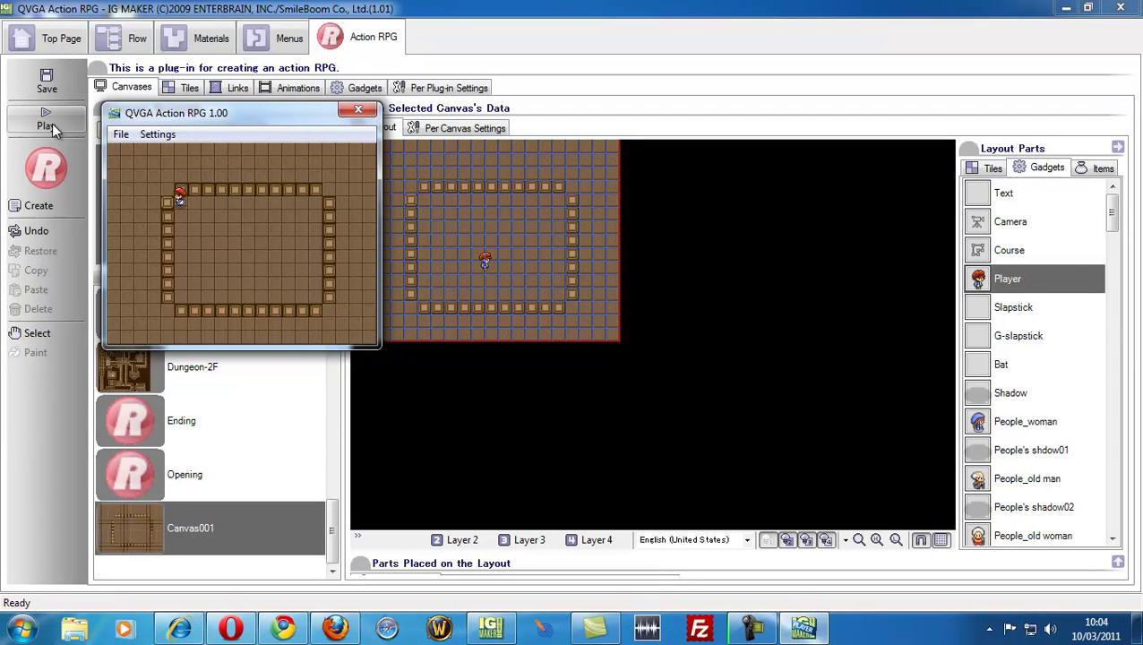
pyautogui.press('Left')
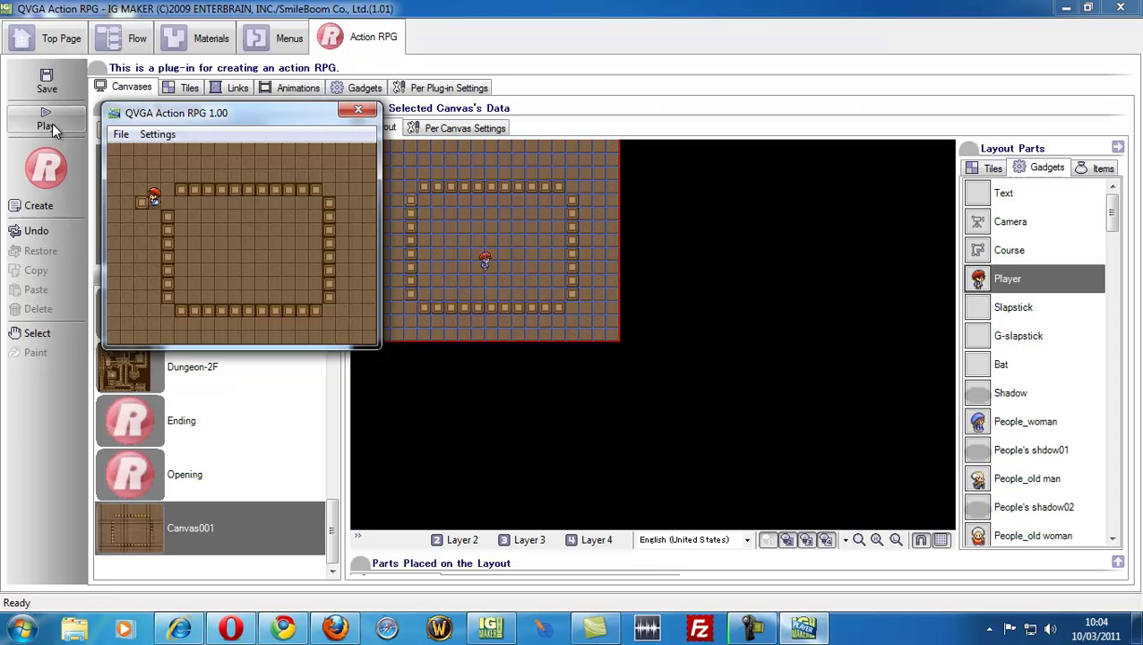
pyautogui.press('Up')
pyautogui.press('Left')
pyautogui.press('Down')
pyautogui.press('Escape')
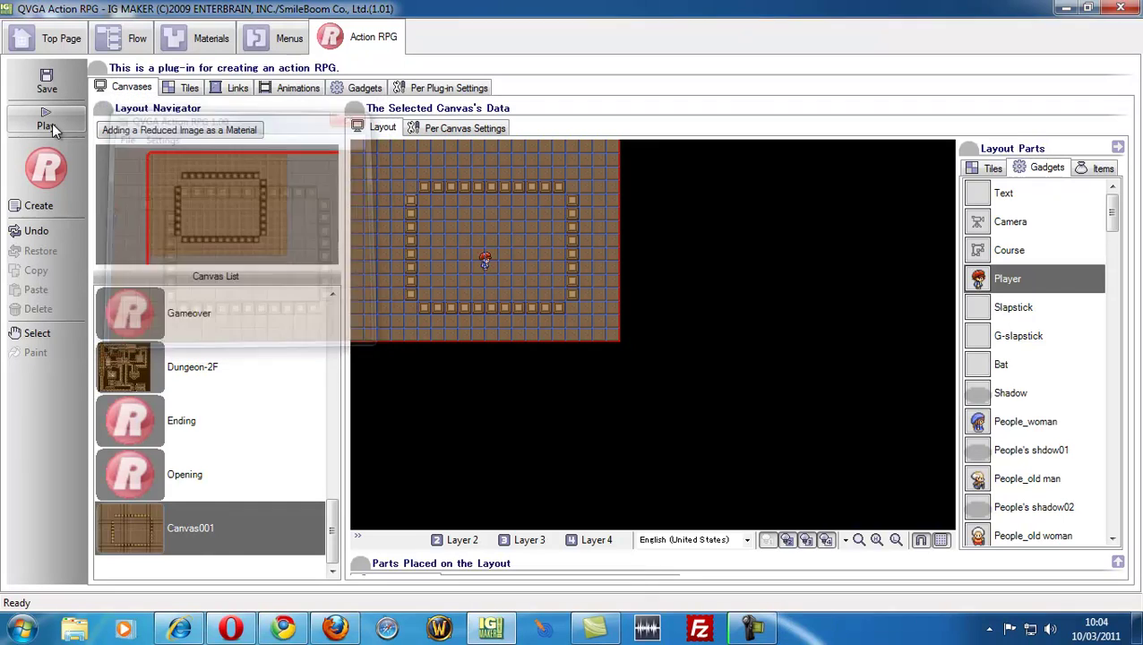
# Test-play the canvas by pushing the Bloc left and walking the player out through the gap, and close the game
pyautogui.click(47, 119)
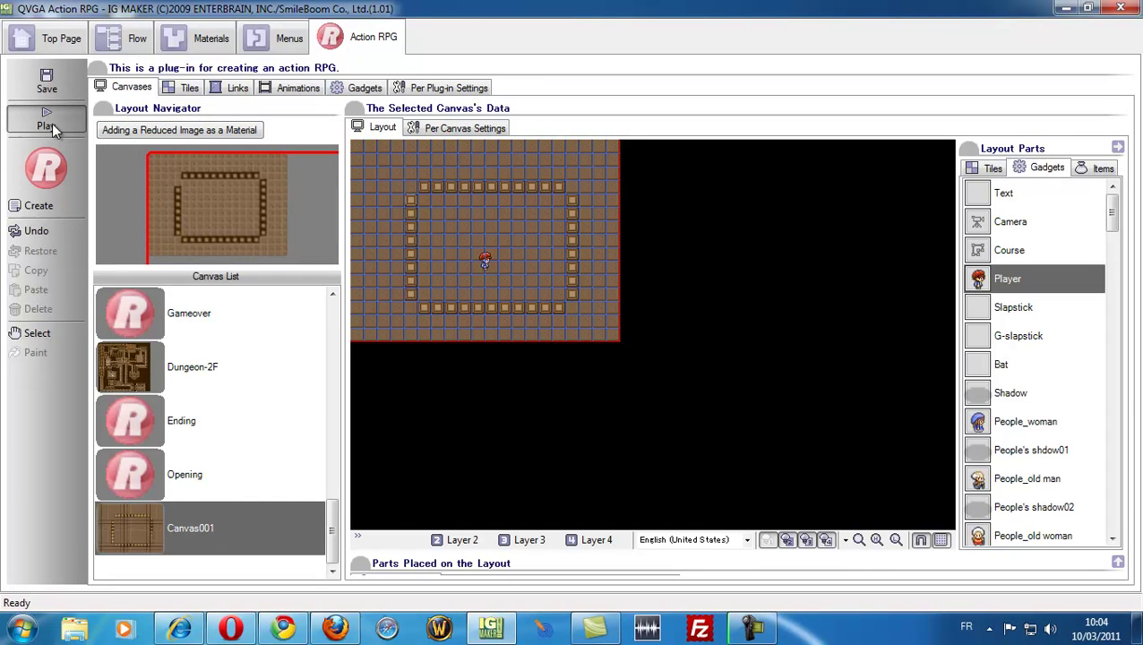
pyautogui.click(50, 122)
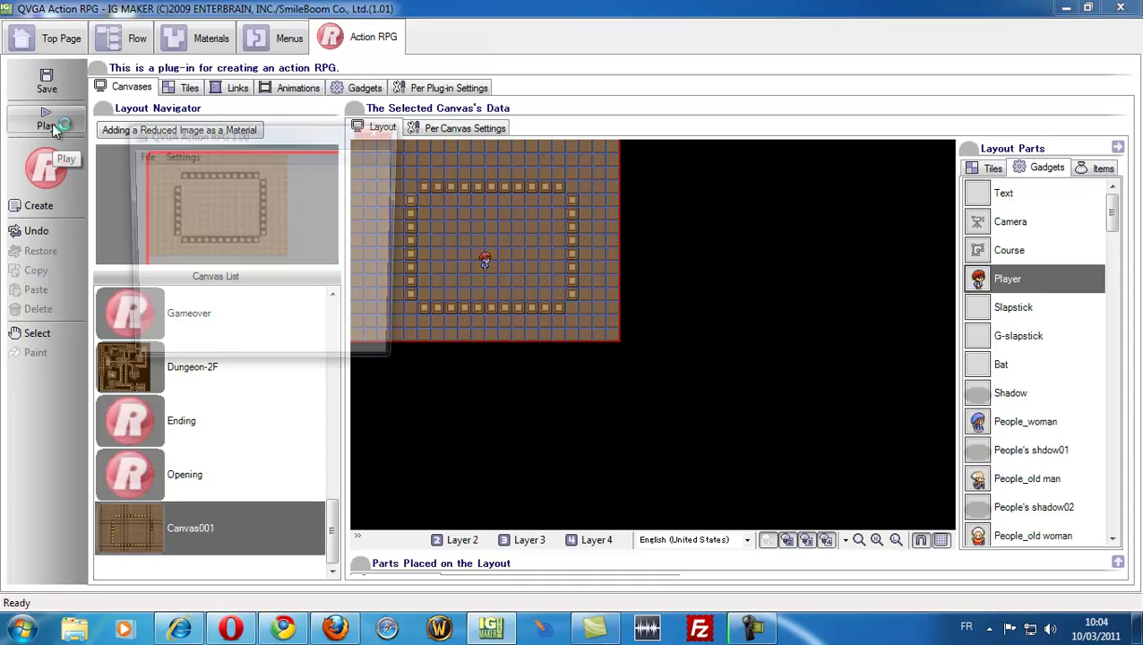
pyautogui.press('Left')
pyautogui.press('Up')
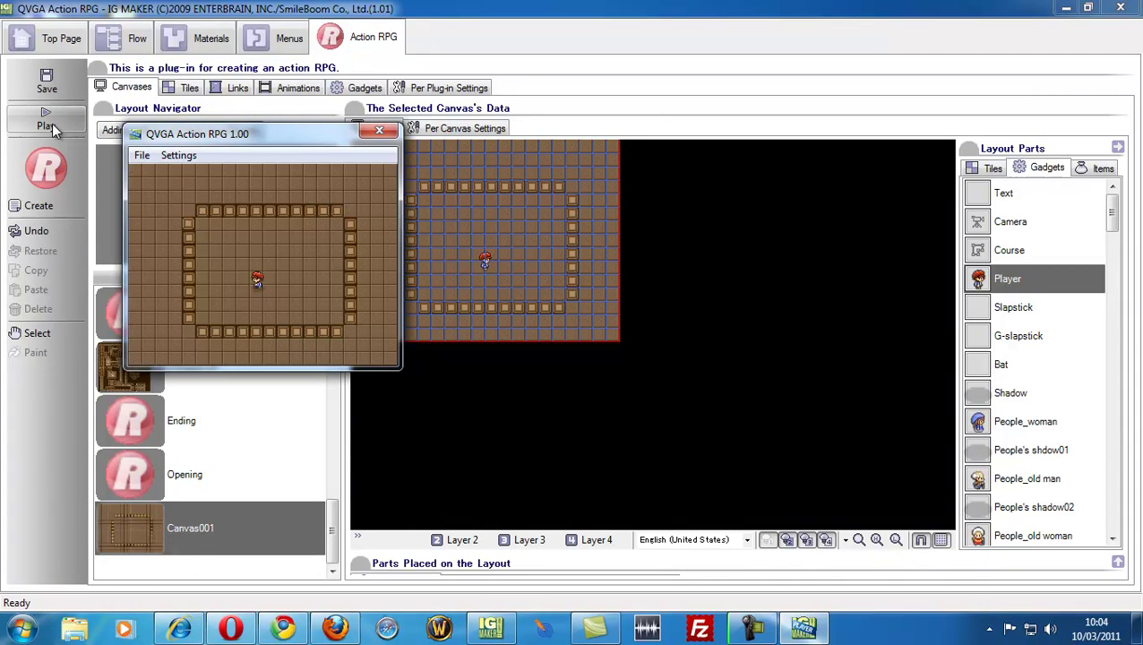
pyautogui.press('Left')
pyautogui.press('z')
pyautogui.press('Left')
pyautogui.press('Up')
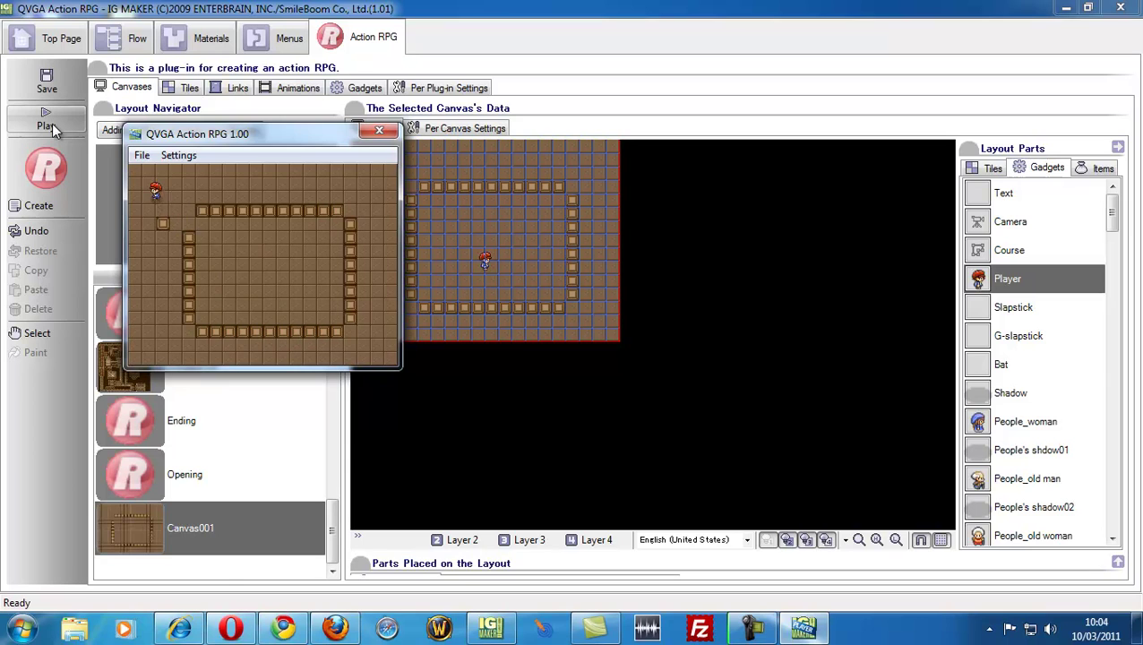
pyautogui.press('Escape')
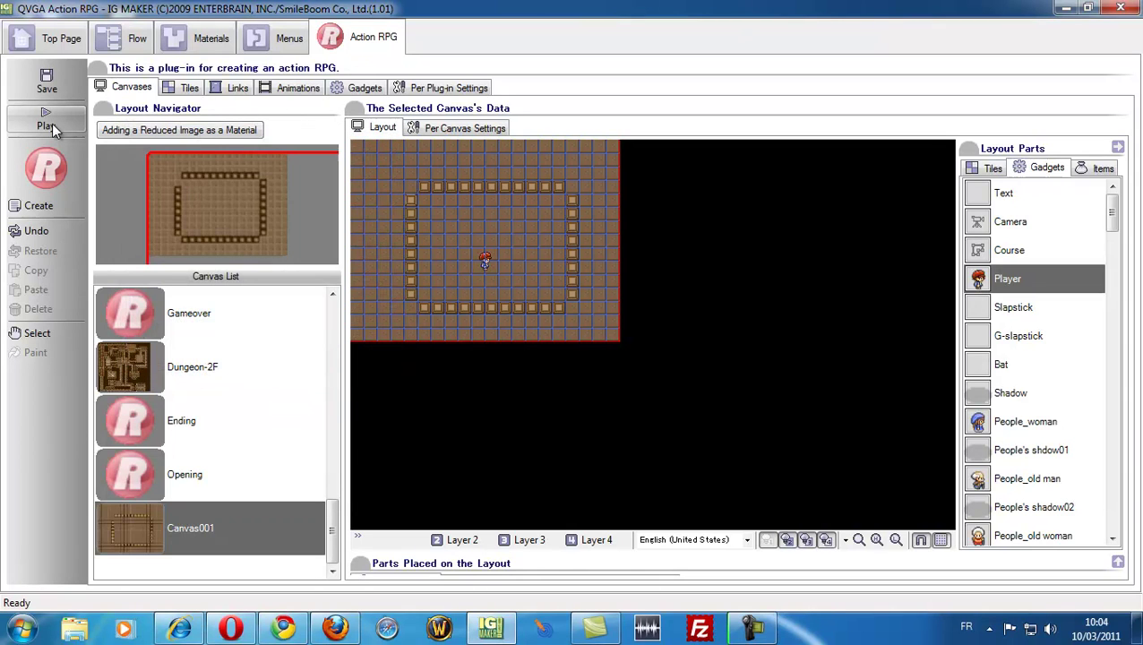
# Set the horizontal Offset of the second frame in the Bloc animation's Touched action to -100
pyautogui.click(298, 86)
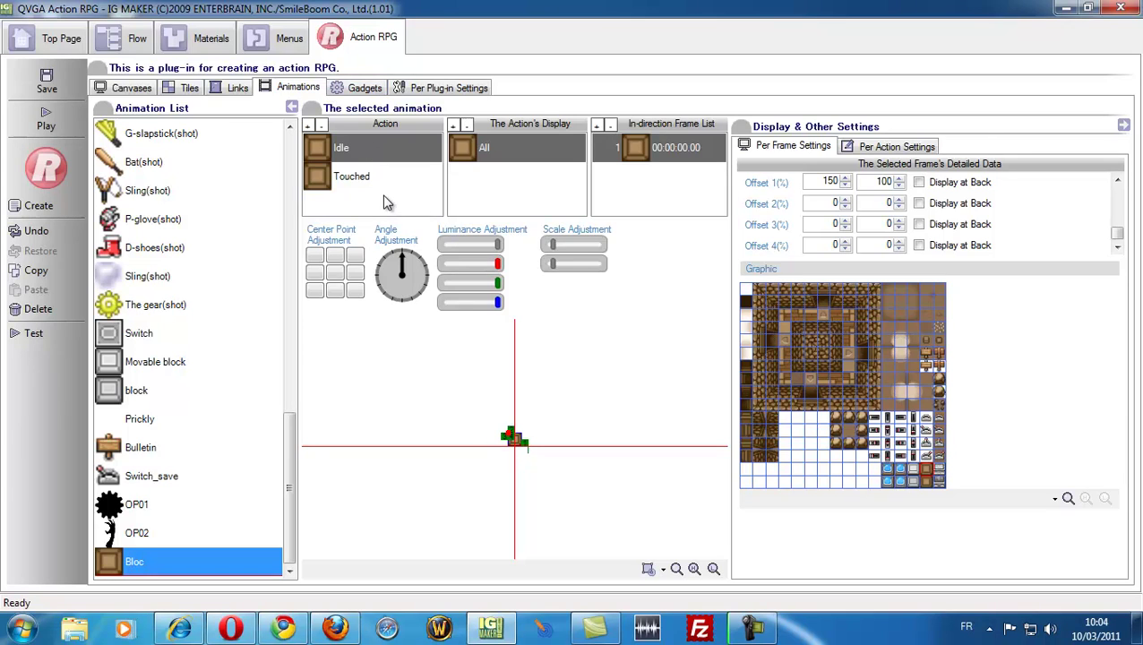
pyautogui.click(351, 179)
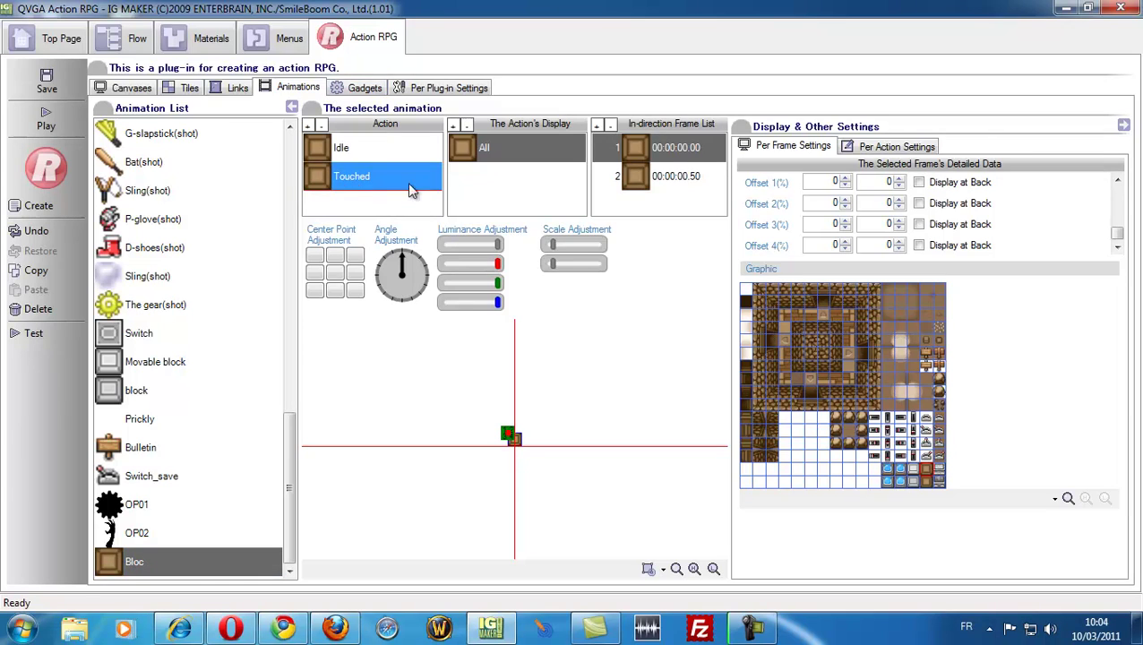
pyautogui.click(661, 179)
pyautogui.moveTo(1126, 235); pyautogui.dragTo(1115, 200)
pyautogui.doubleClick(834, 208)
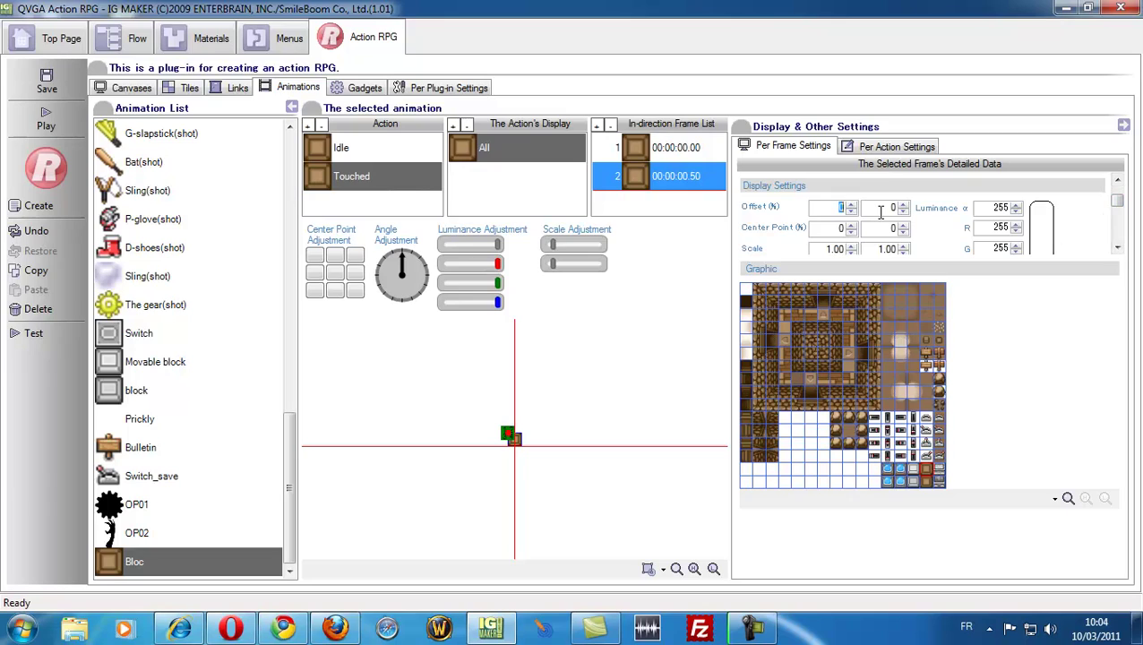
pyautogui.write('-100')
pyautogui.press('Return')
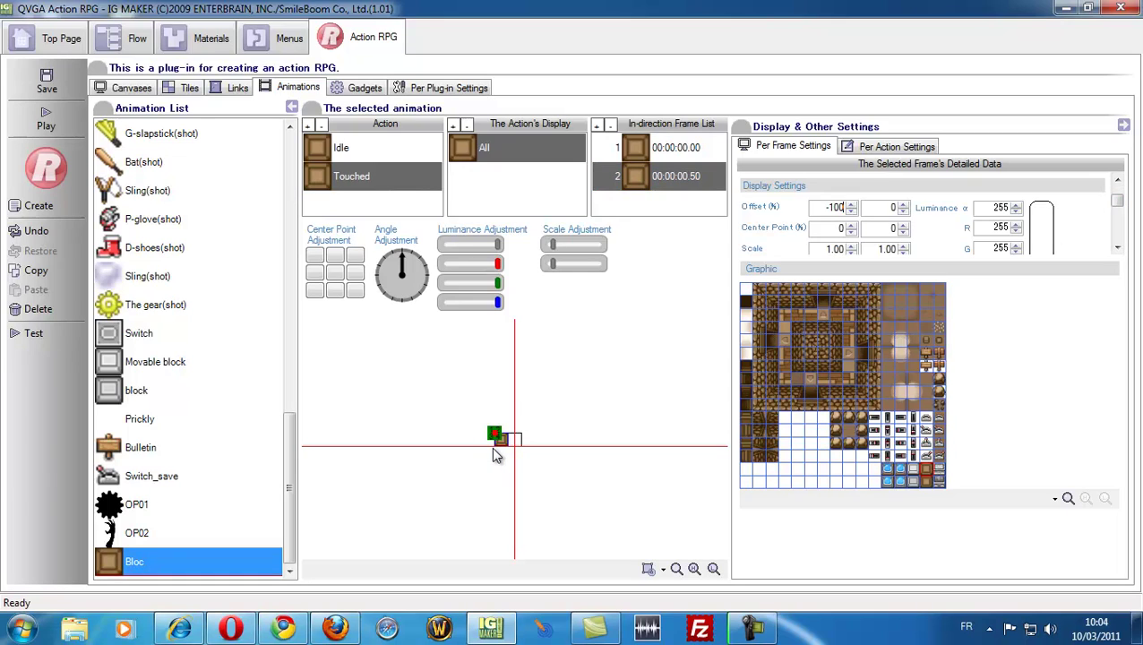
# Set the horizontal Positioning to -100 for the second Touched frame's collision detection with other gadgets and for its green detection area
pyautogui.click(648, 570)
pyautogui.moveTo(1123, 208)
pyautogui.mouseDown()
pyautogui.moveTo(1119, 229)
pyautogui.moveTo(1118, 215)
pyautogui.mouseUp()
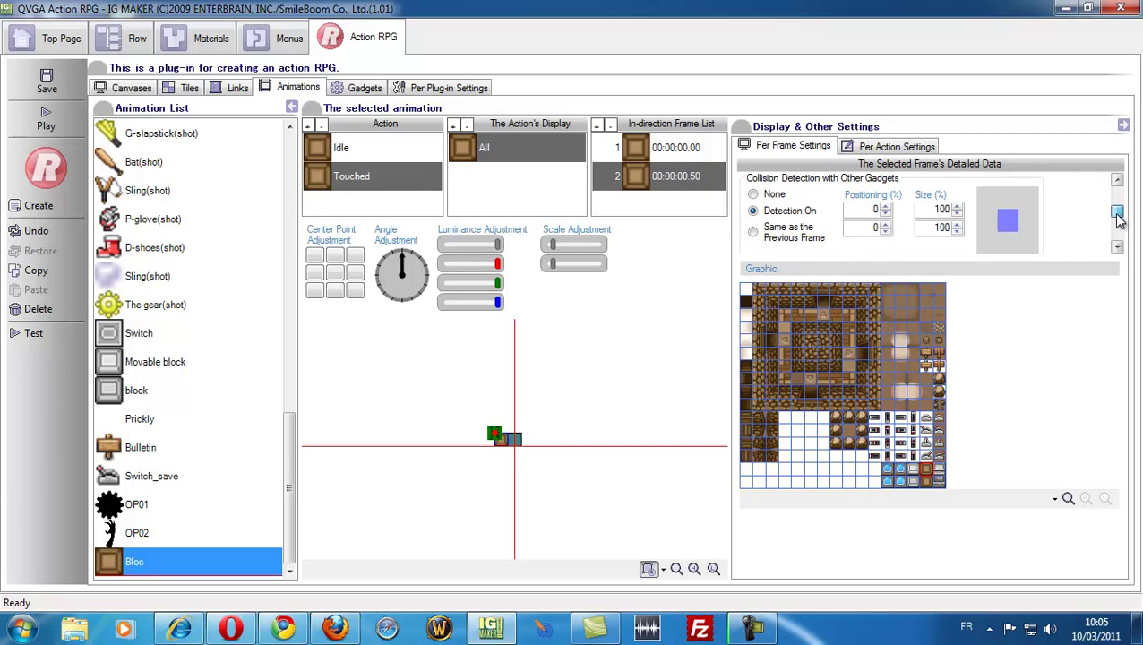
pyautogui.click(874, 210)
pyautogui.write('-100')
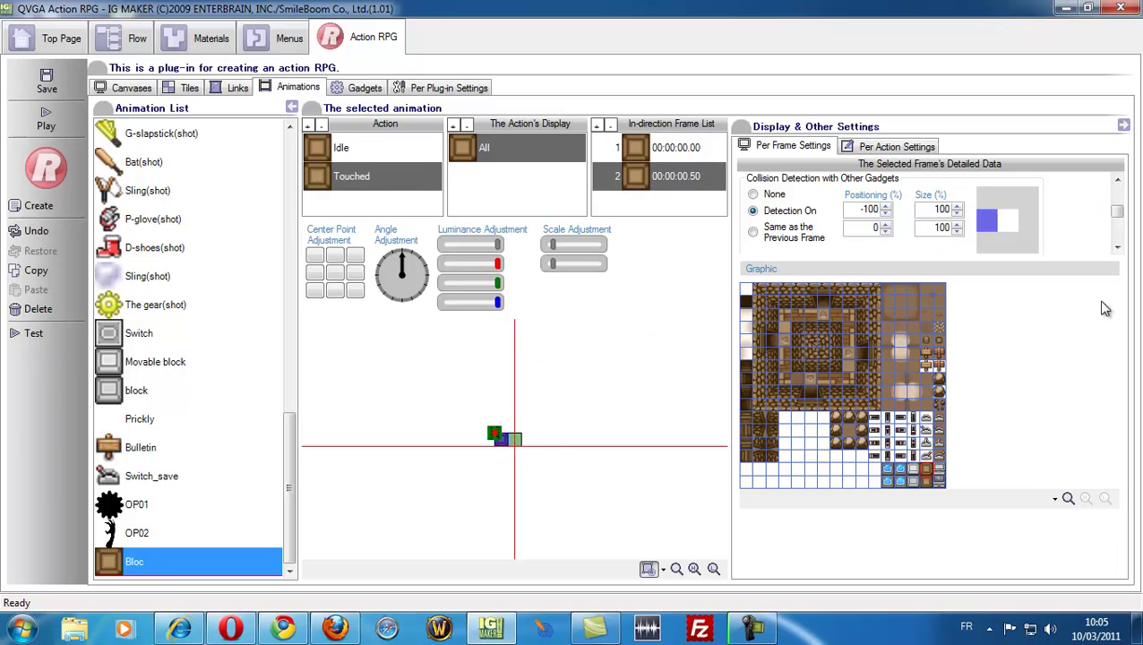
pyautogui.scroll(-1, 1120, 221)
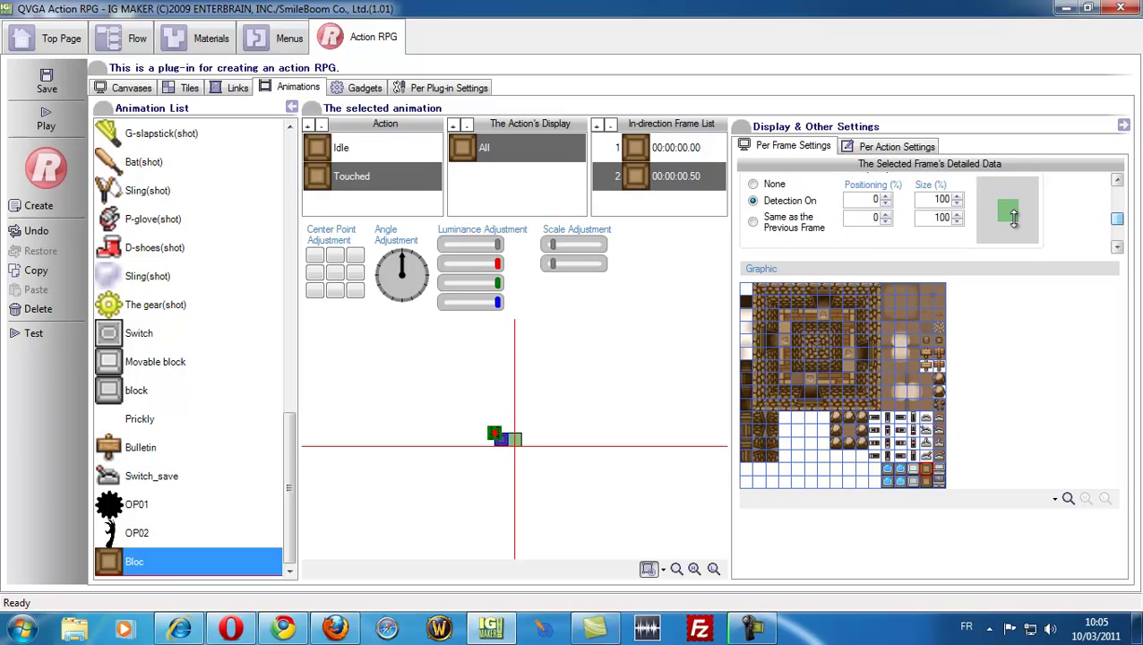
pyautogui.click(650, 571)
pyautogui.click(650, 571)
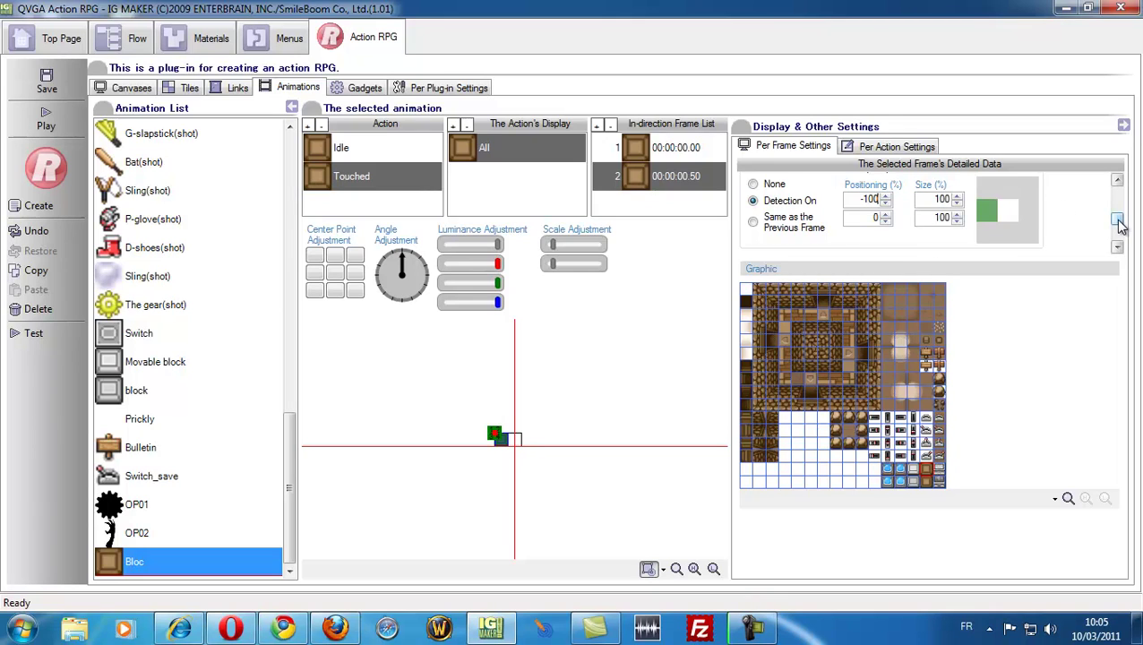
# Give the first frame of the Touched action Linear tweening and a Display Time of 1 second
pyautogui.moveTo(1118, 222); pyautogui.dragTo(1117, 189)
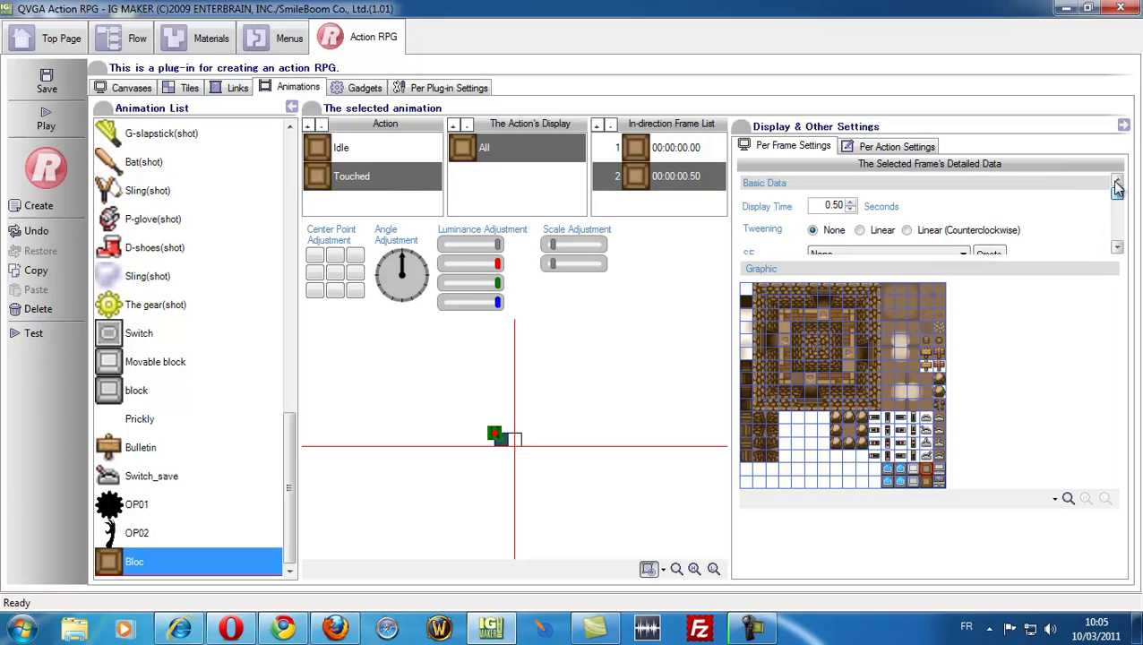
pyautogui.click(618, 145)
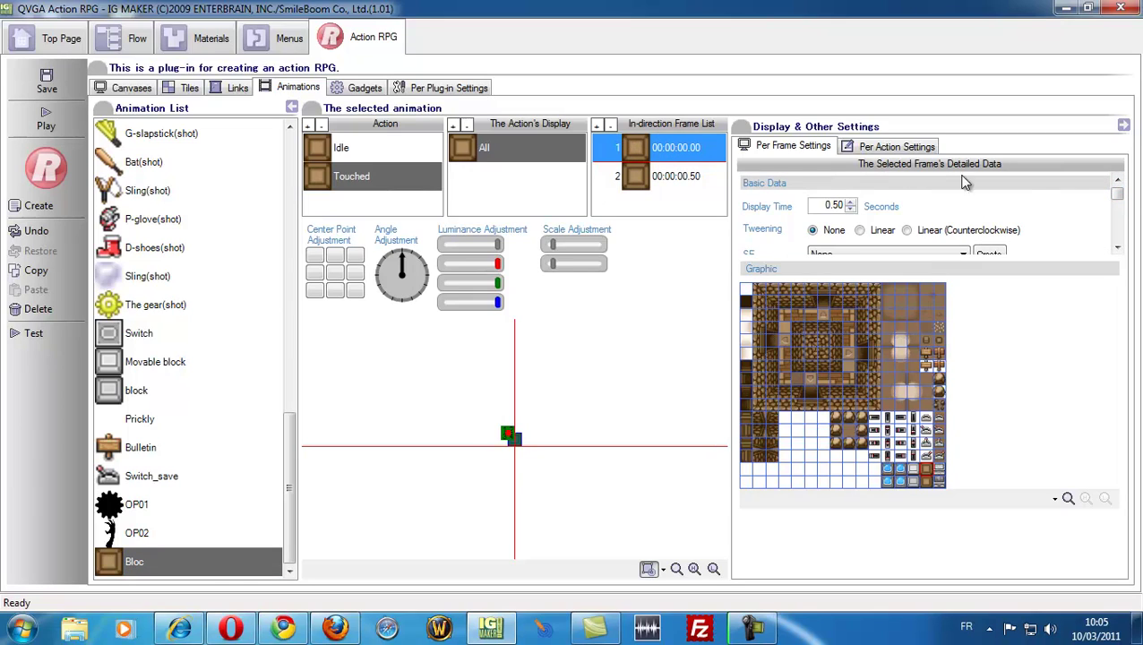
pyautogui.click(860, 231)
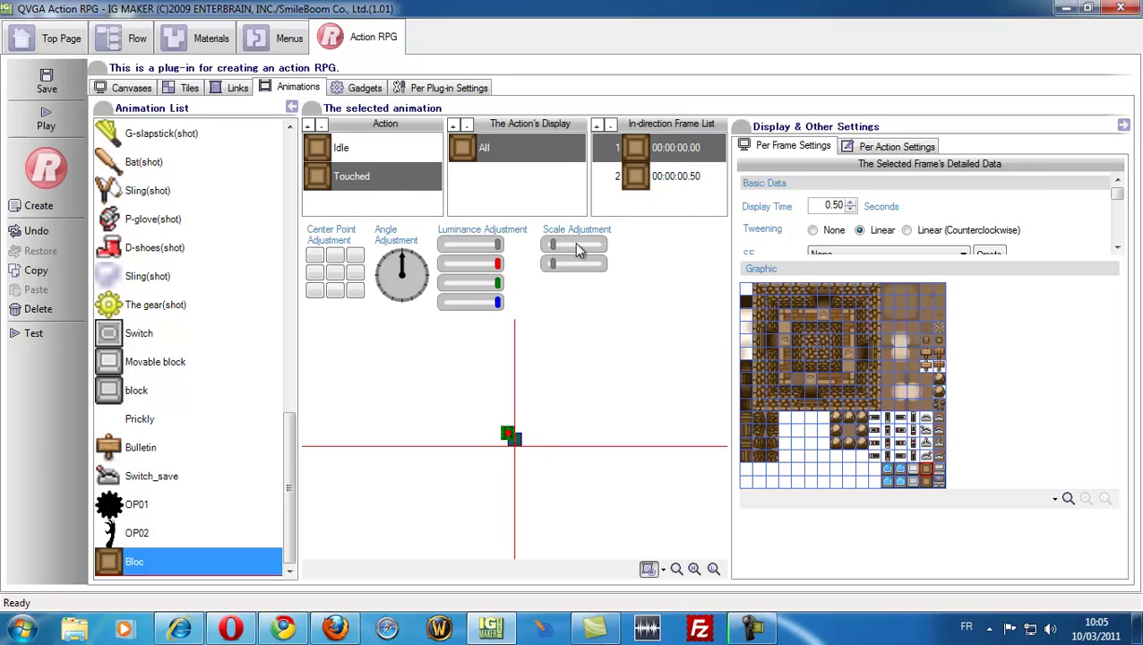
pyautogui.click(648, 153)
pyautogui.click(640, 171)
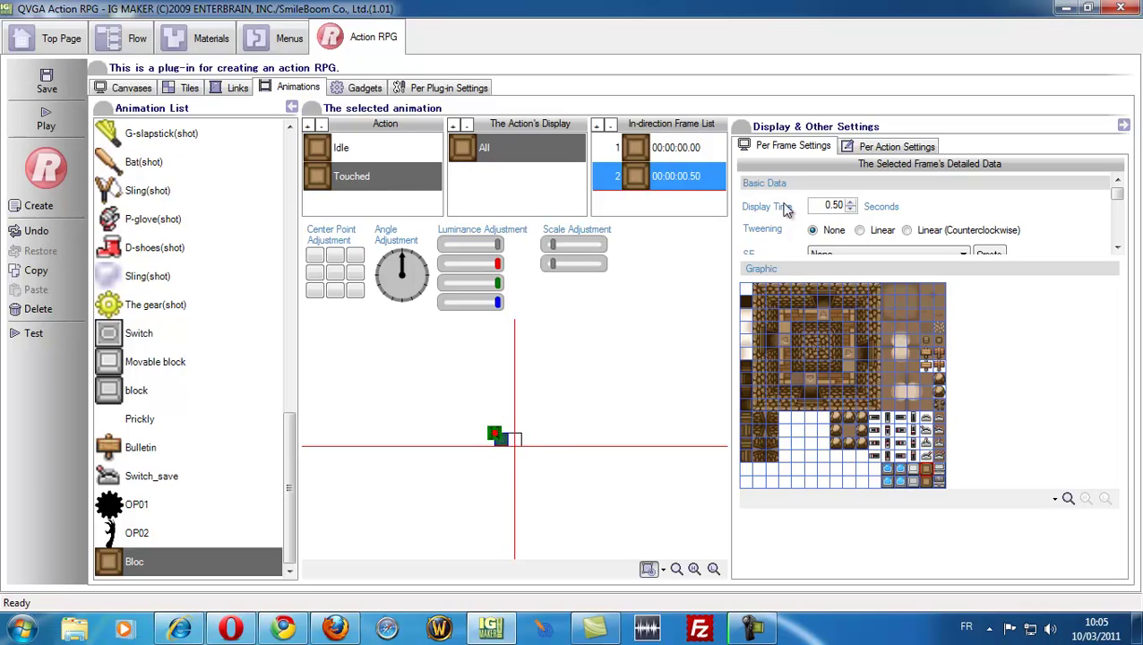
pyautogui.click(668, 153)
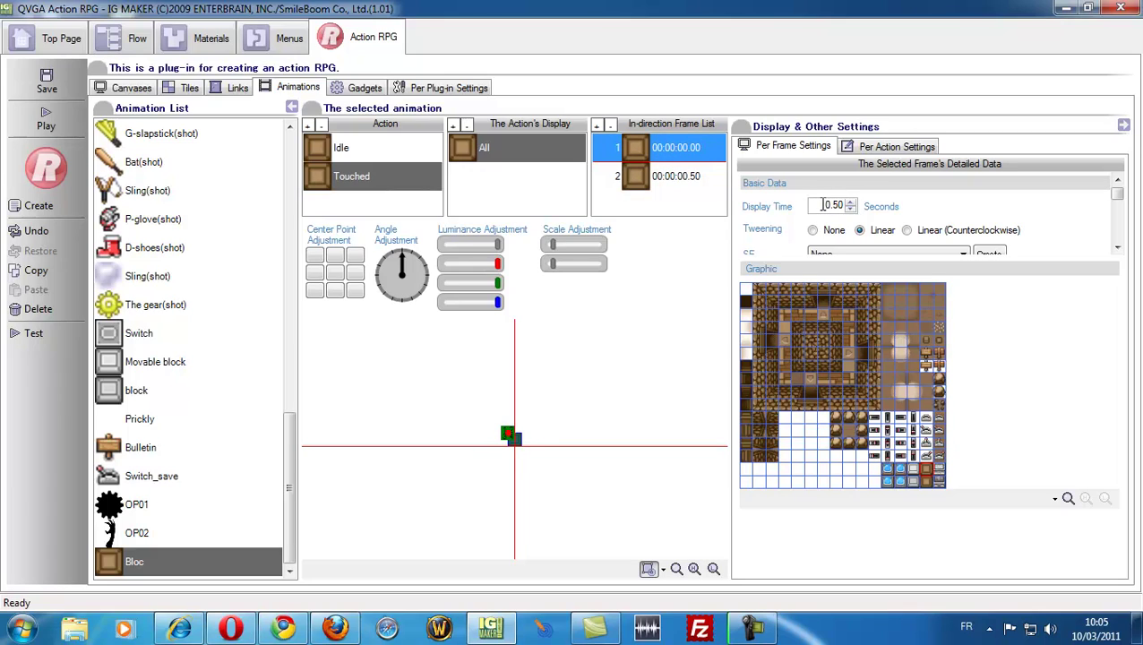
pyautogui.moveTo(823, 205); pyautogui.dragTo(882, 208)
pyautogui.write('1')
pyautogui.press('Return')
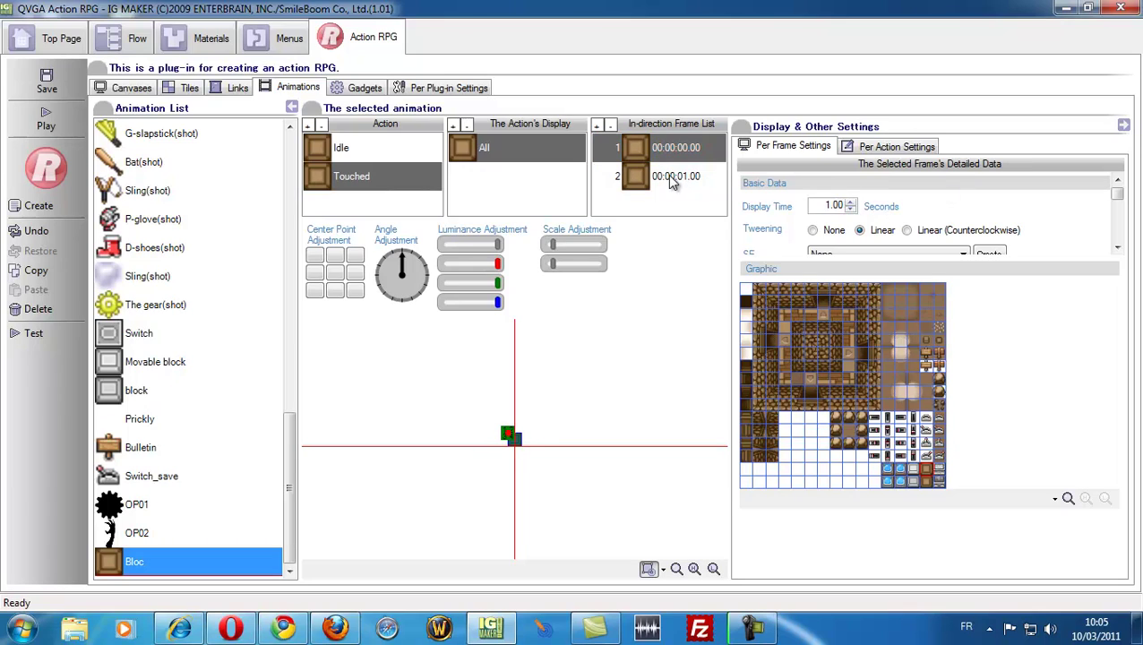
# Set the Display Time of the Touched action's second frame to 0 seconds and review both frames
pyautogui.moveTo(822, 206); pyautogui.dragTo(936, 203)
pyautogui.write('1')
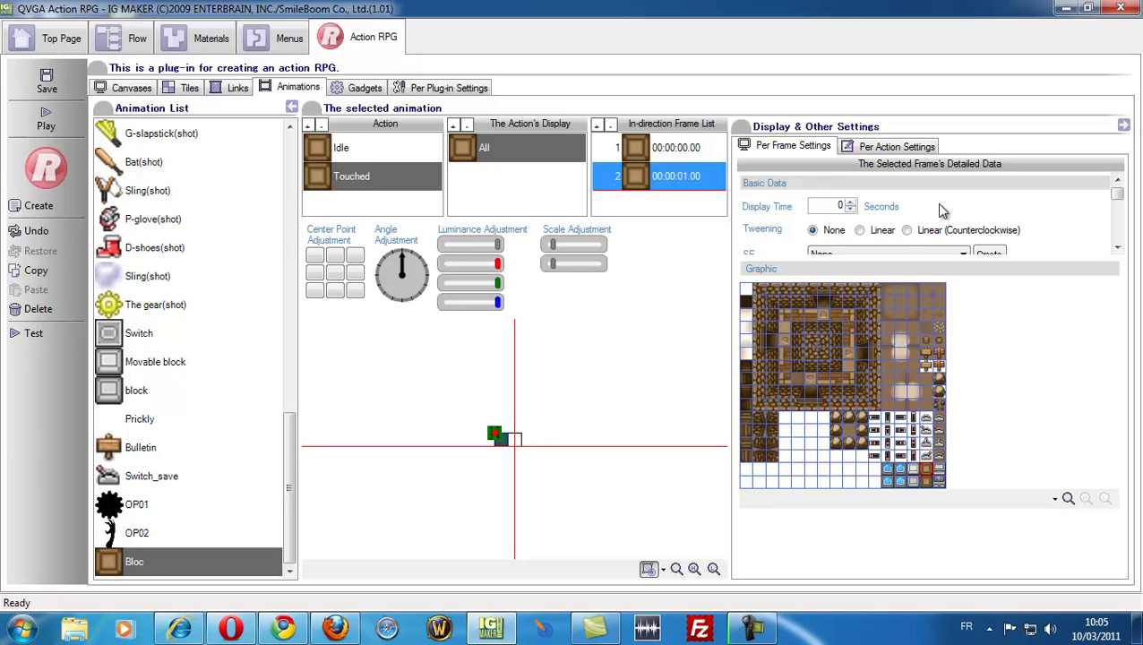
pyautogui.press('Return')
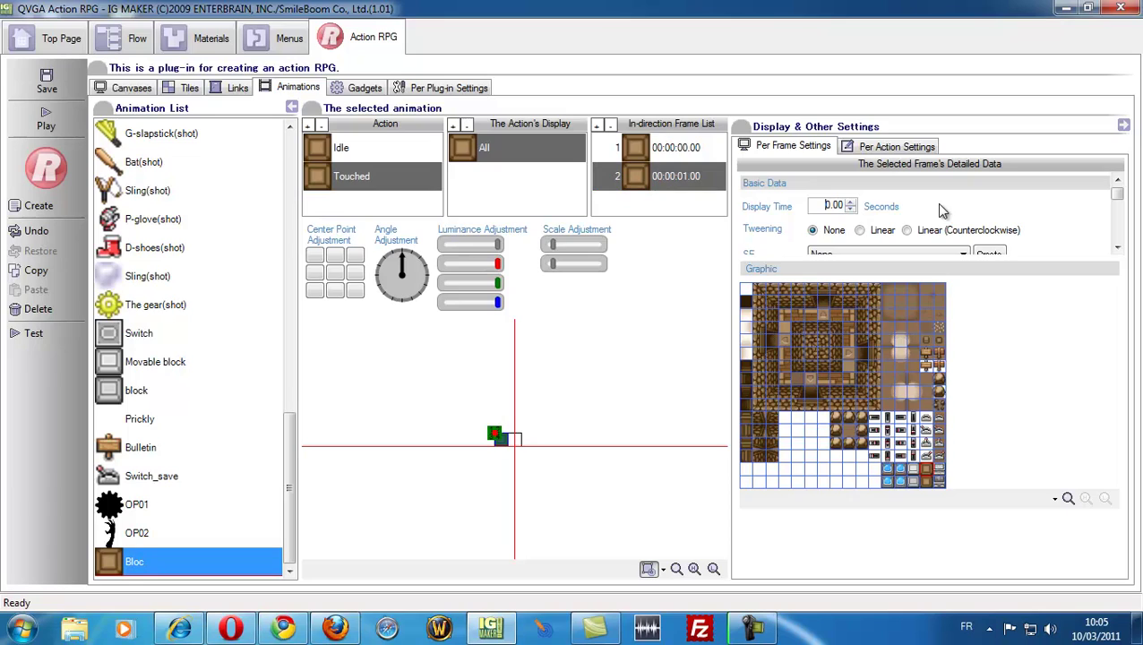
pyautogui.click(657, 152)
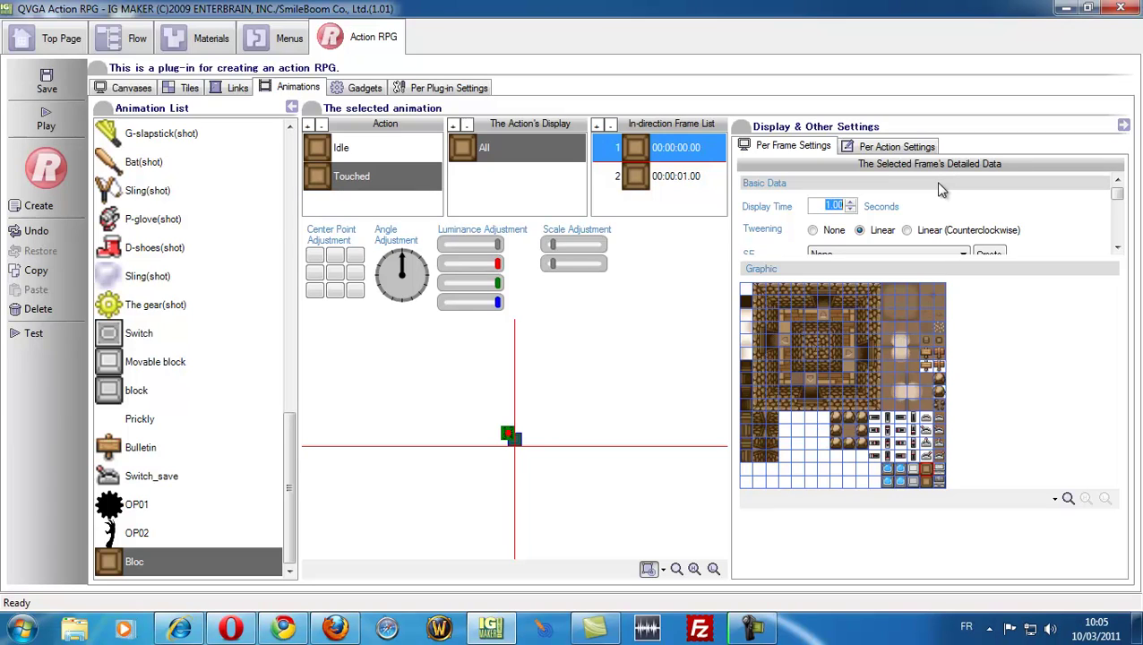
pyautogui.click(668, 178)
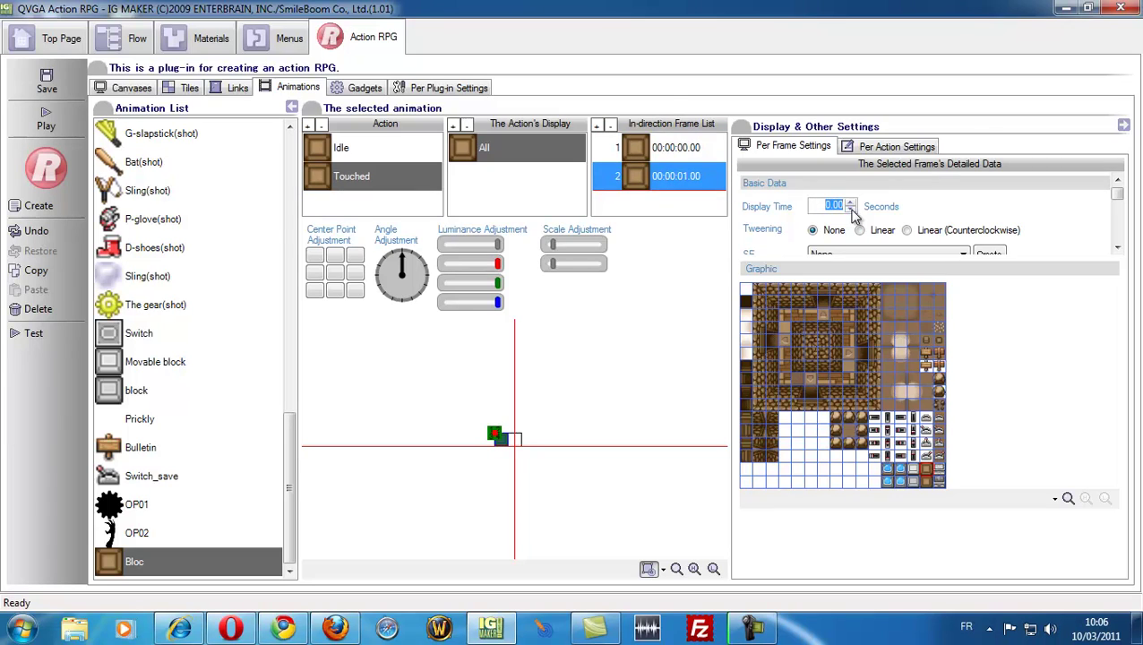
# Delete the Generates action program from the Bloc gadget
pyautogui.click(369, 88)
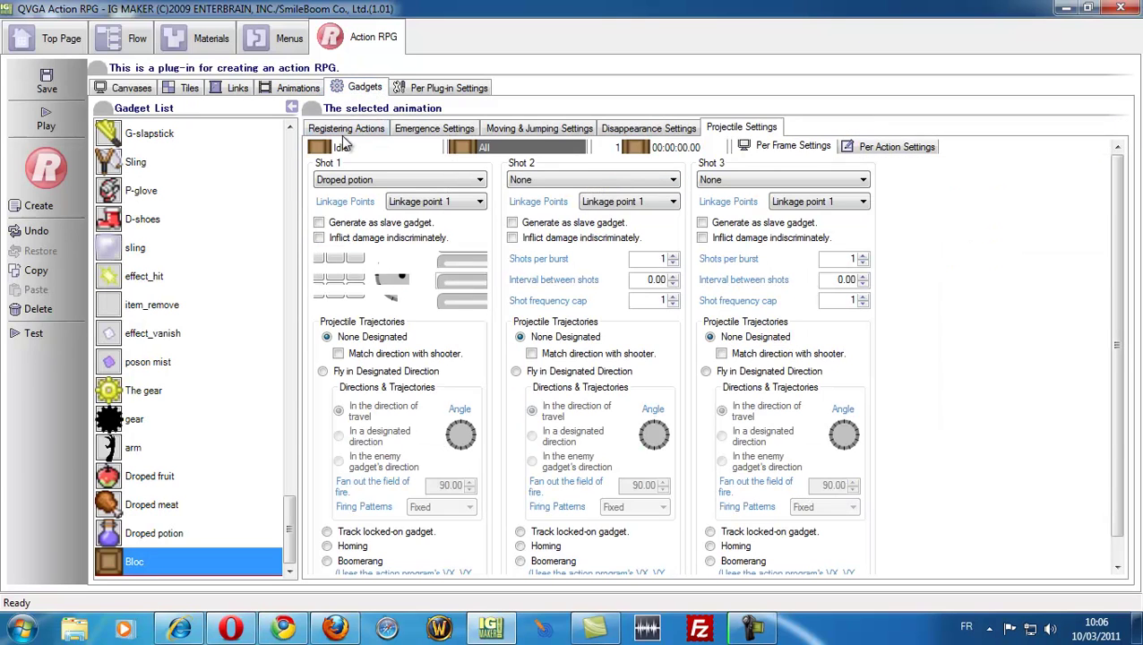
pyautogui.click(350, 247)
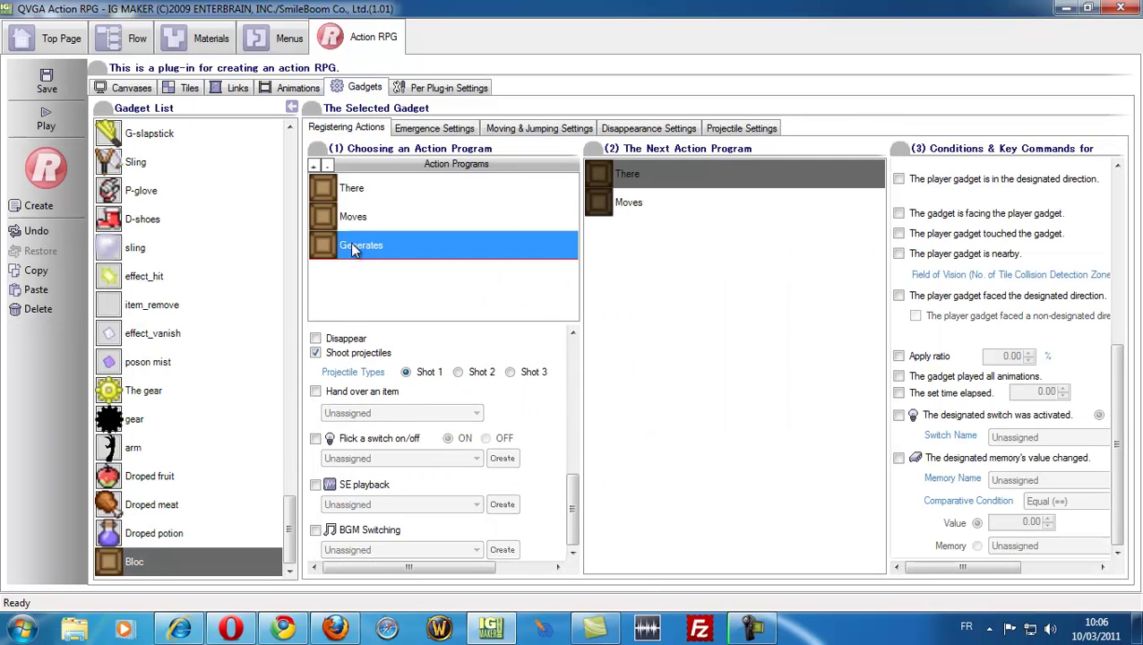
pyautogui.click(43, 309)
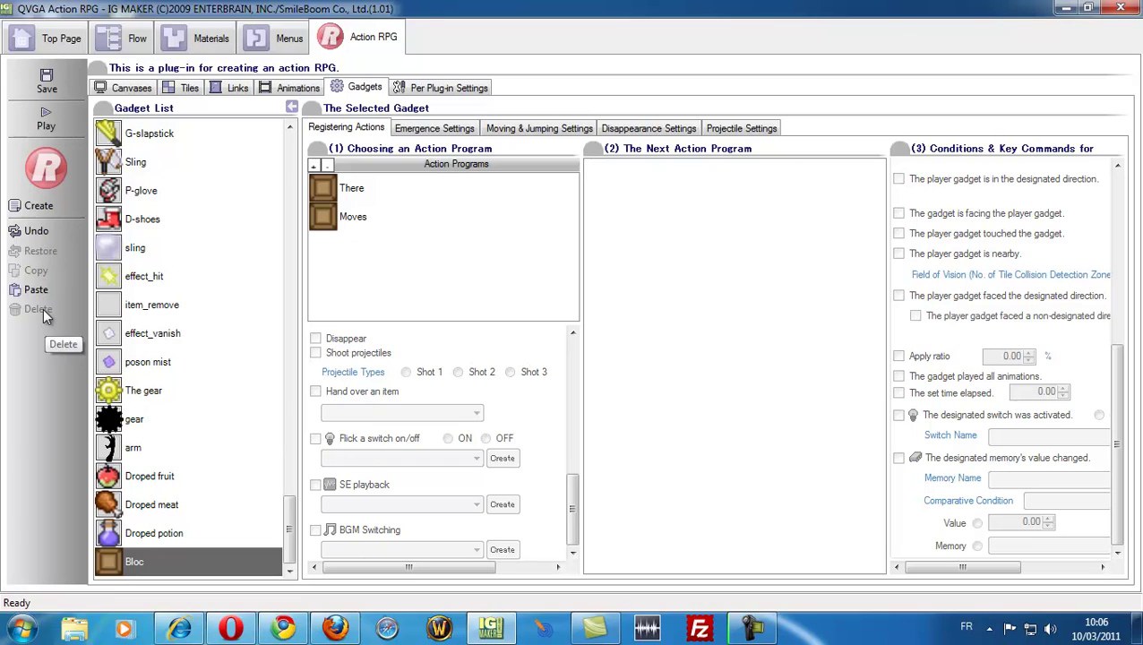
# Make the Bloc's Moves action program shoot projectiles using Shot 1, and set its Movement Speed to 0
pyautogui.click(354, 219)
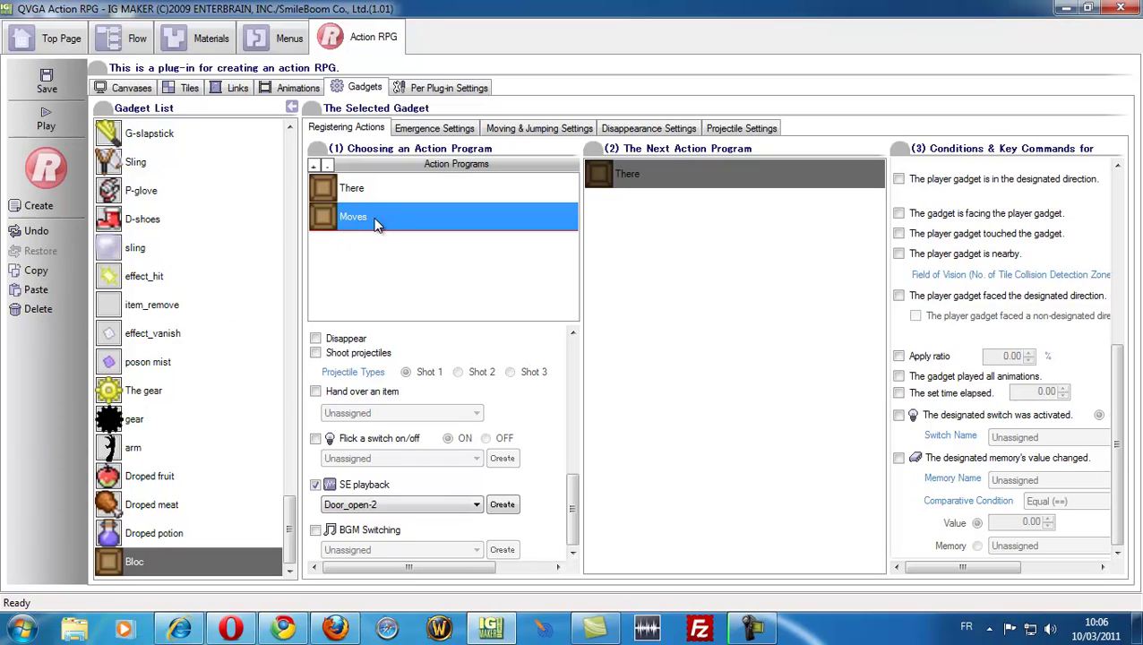
pyautogui.click(315, 353)
pyautogui.moveTo(574, 509); pyautogui.dragTo(579, 355)
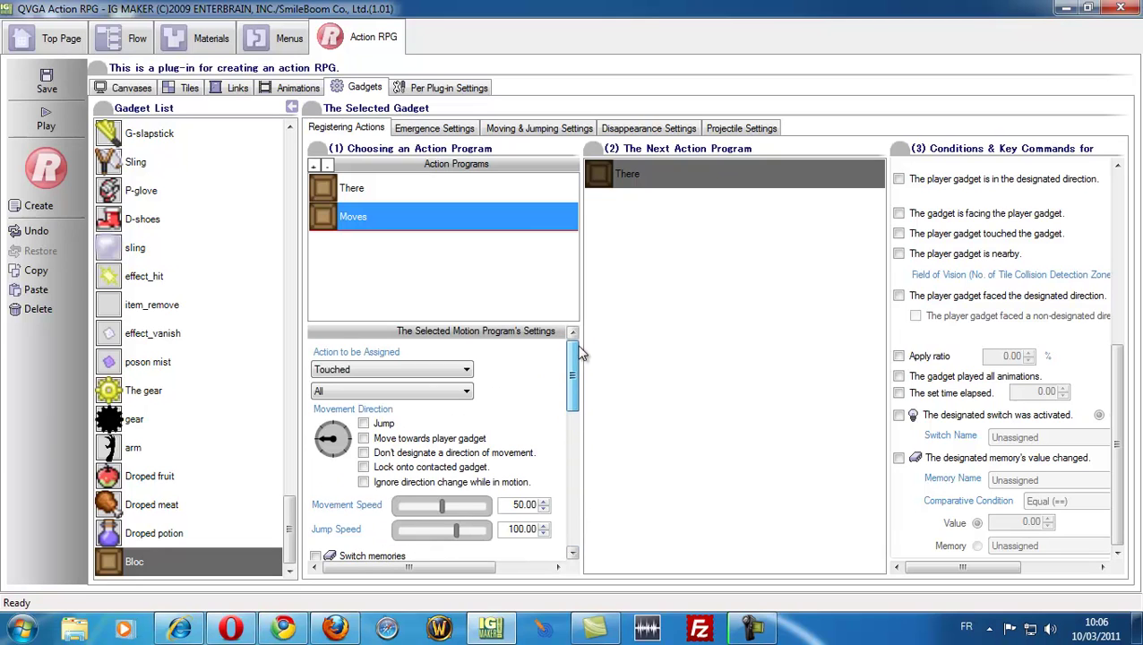
pyautogui.doubleClick(511, 505)
pyautogui.press('BackSpace')
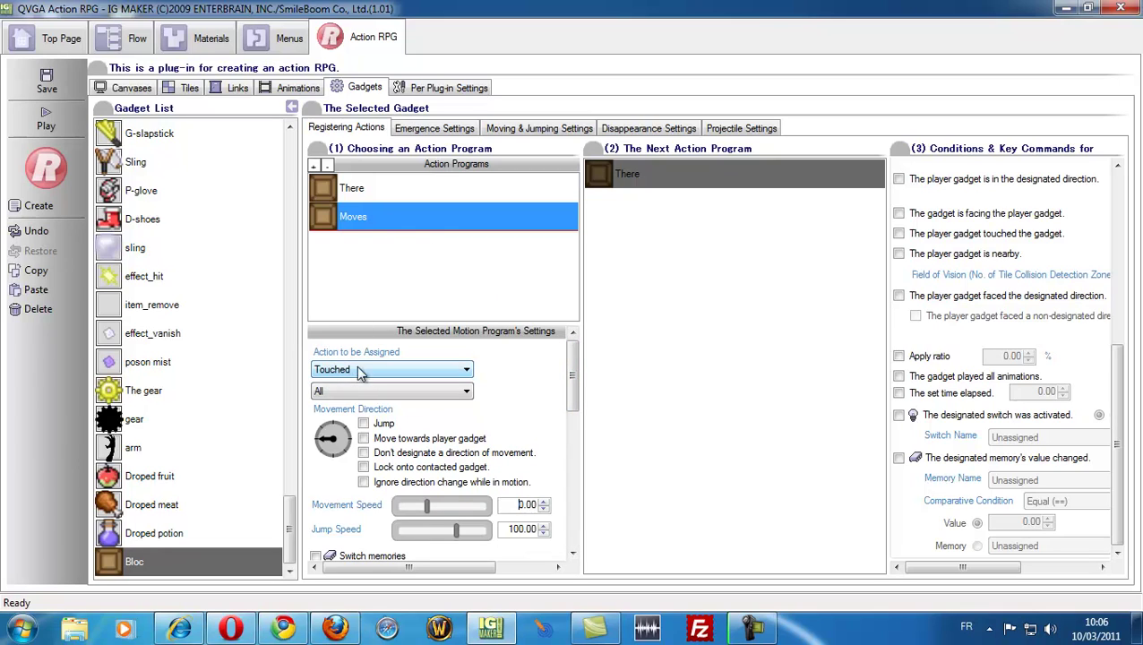
pyautogui.moveTo(572, 384); pyautogui.dragTo(580, 548)
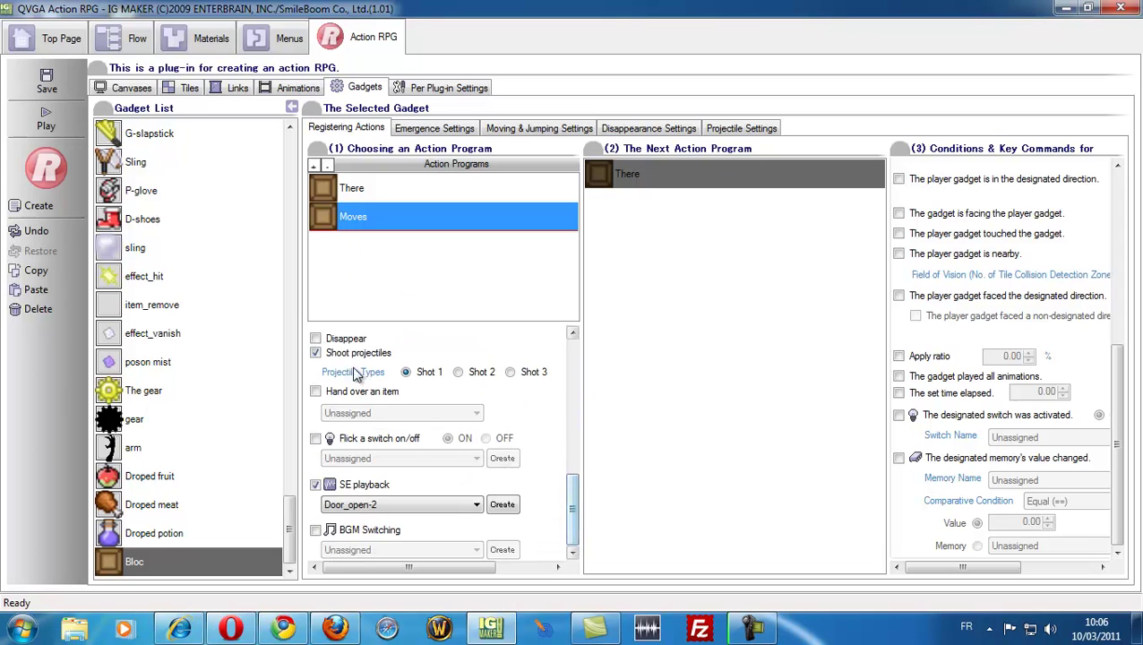
# Check the Bloc gadget's Shot 1 projectile settings and inspect the second frame of its Touched animation up close
pyautogui.click(716, 130)
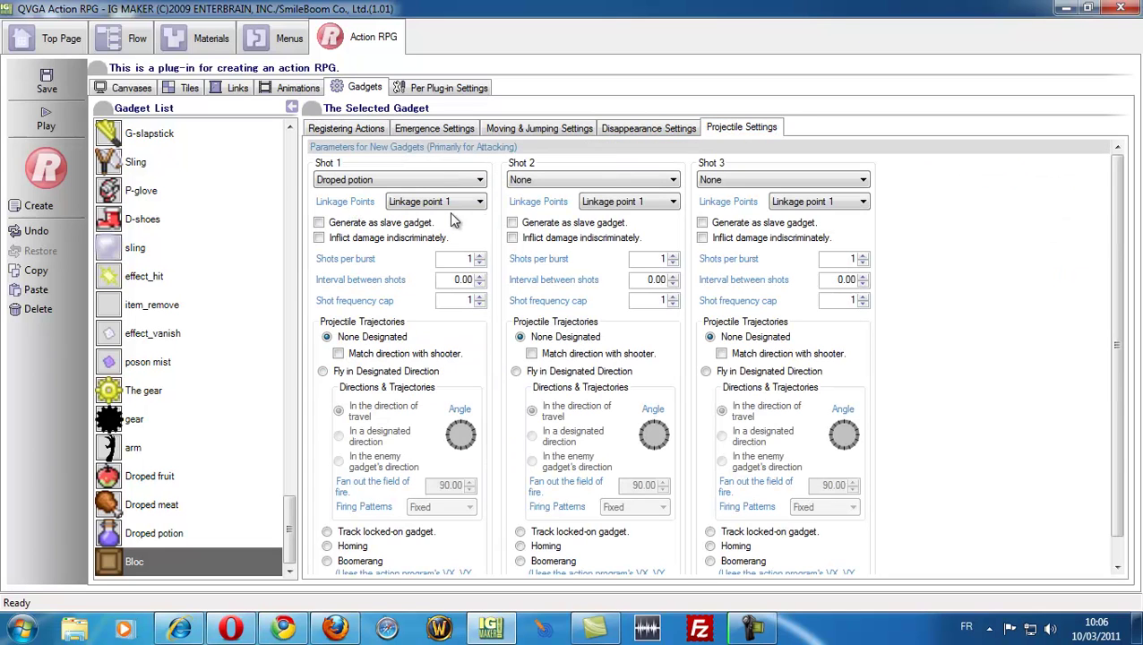
pyautogui.click(302, 91)
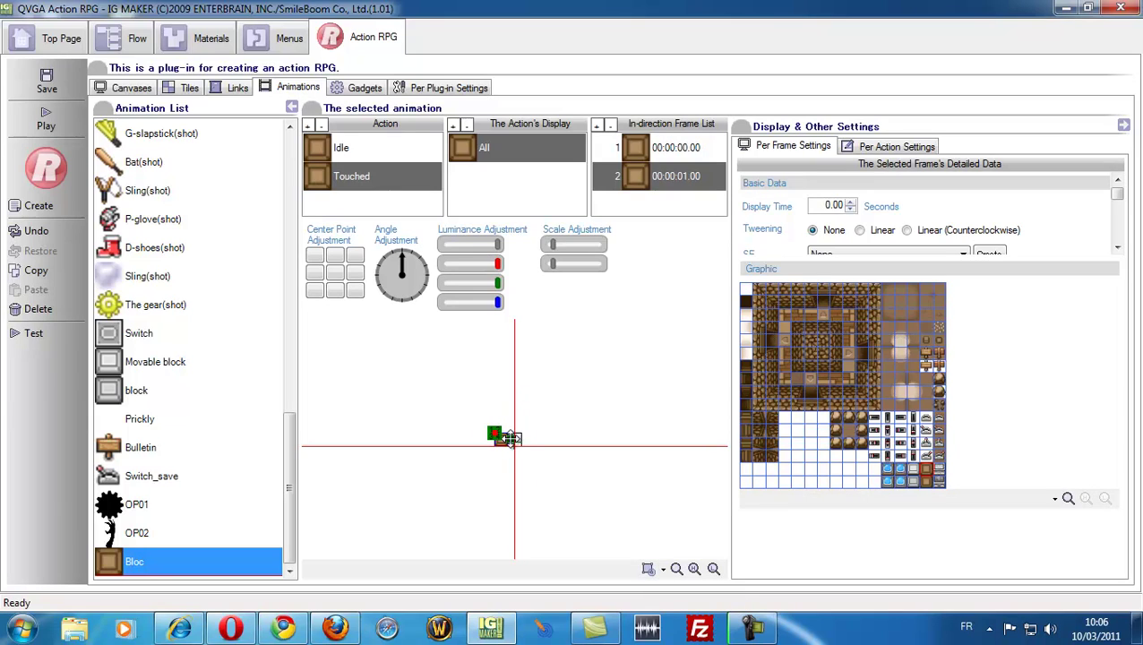
pyautogui.click(694, 569)
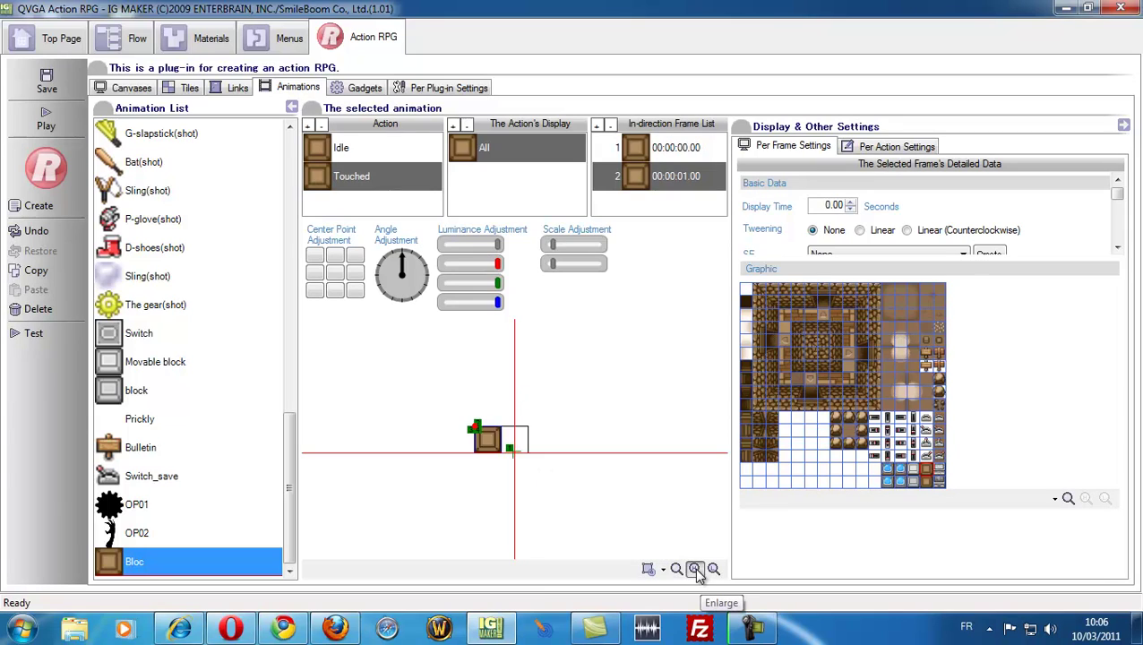
pyautogui.click(694, 569)
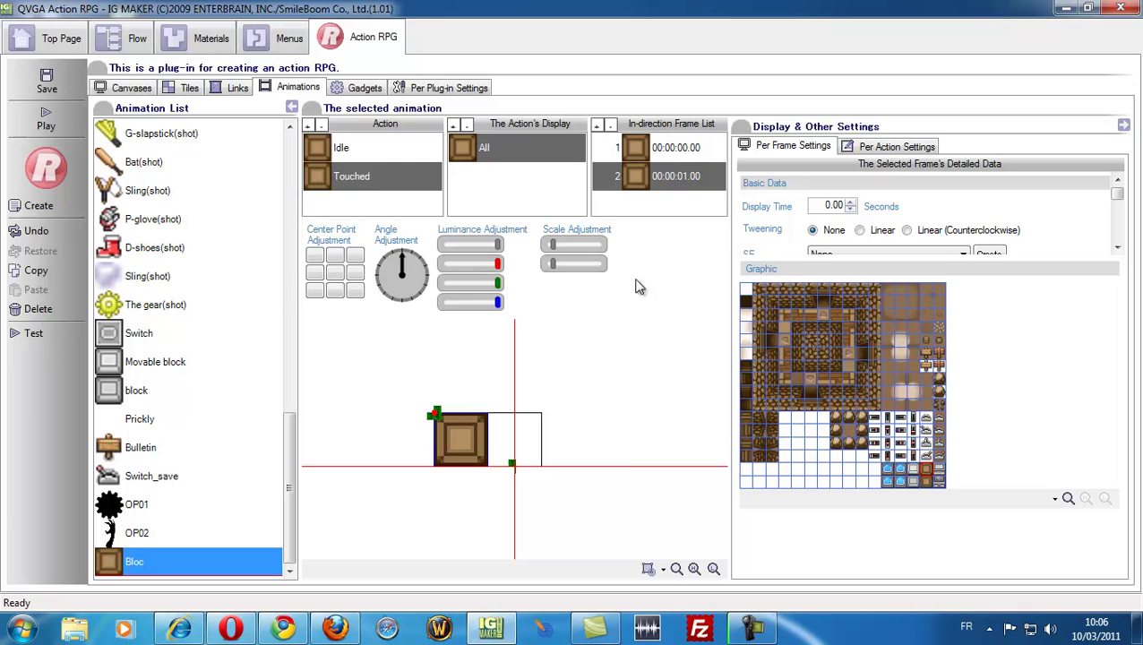
# Adjust the Offset 1 linkage point of the Touched action's first frame, setting its vertical value to 100%
pyautogui.click(656, 152)
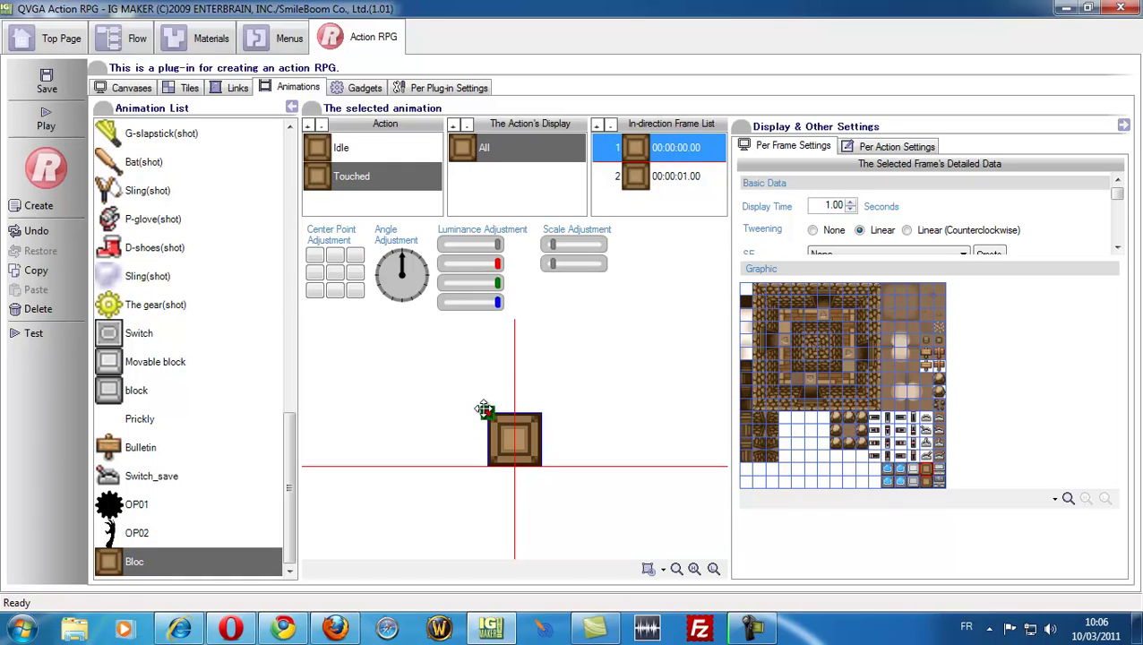
pyautogui.click(512, 462)
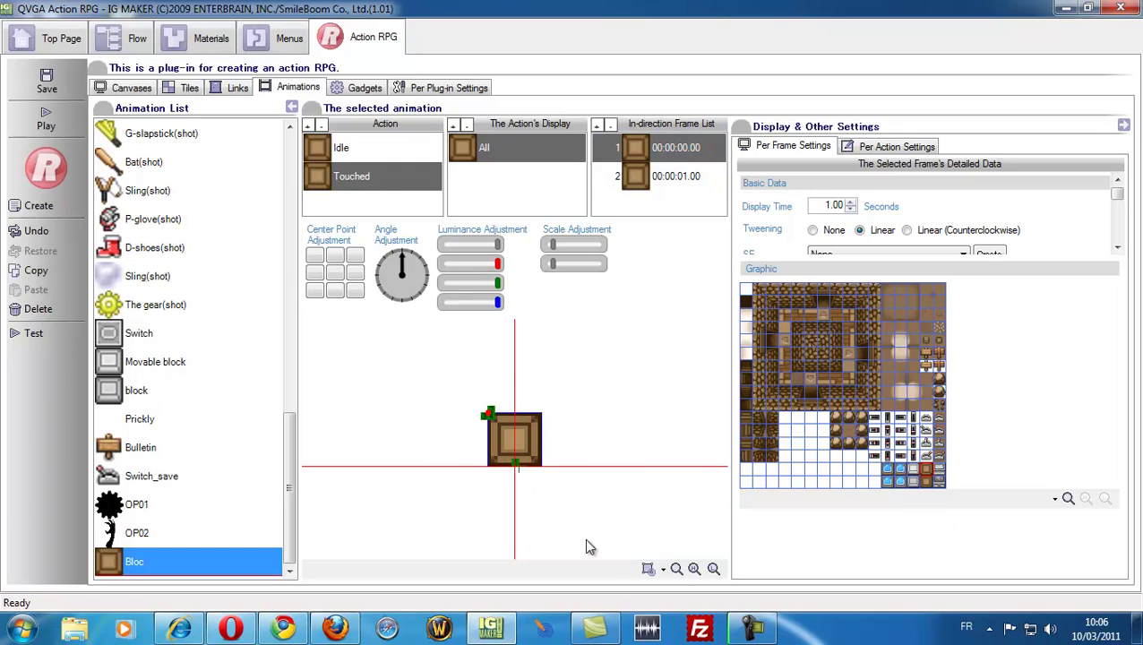
pyautogui.click(1117, 234)
pyautogui.click(833, 182)
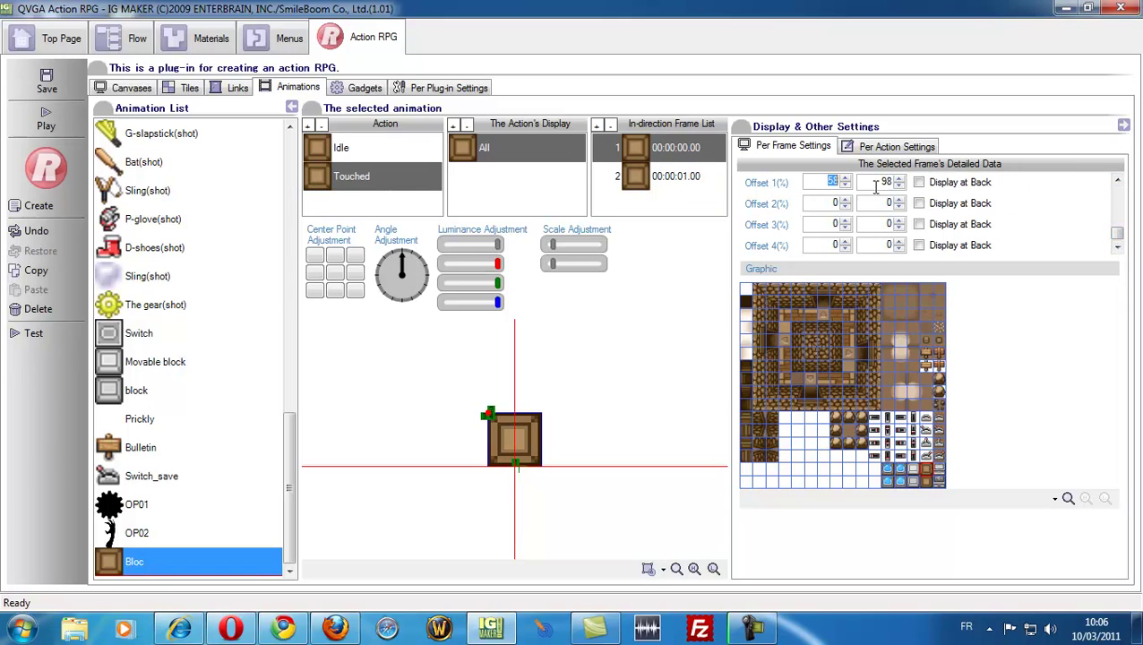
pyautogui.press('BackSpace')
pyautogui.write('5')
pyautogui.press('Tab')
pyautogui.write('100')
# Set the horizontal Offset 1 value of the Touched action's second frame to 155%
pyautogui.click(677, 177)
pyautogui.moveTo(820, 182); pyautogui.dragTo(855, 184)
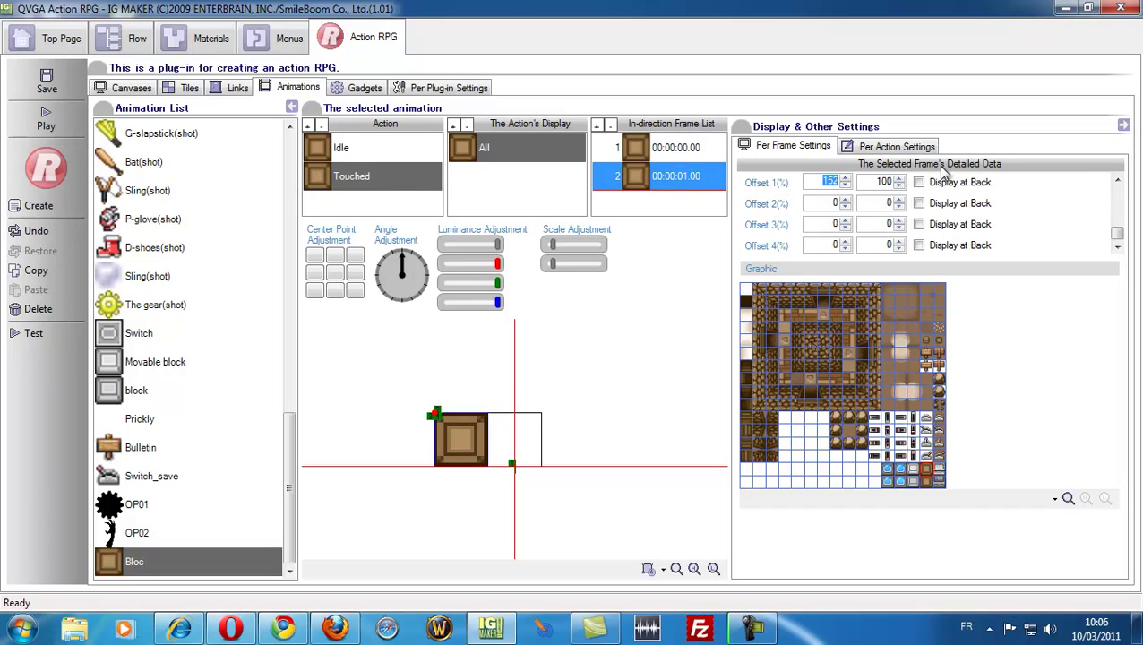
pyautogui.write('155')
pyautogui.press('Return')
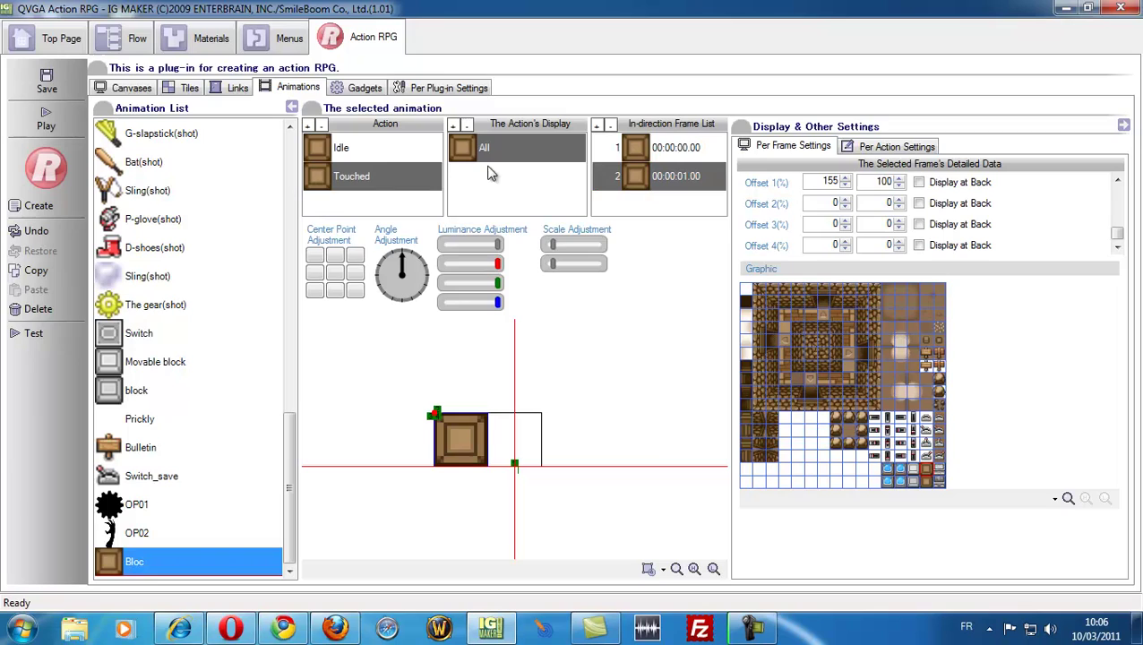
# Play the game, walk the character to the upper-left block of the ring to trigger it, and close the game
pyautogui.click(65, 116)
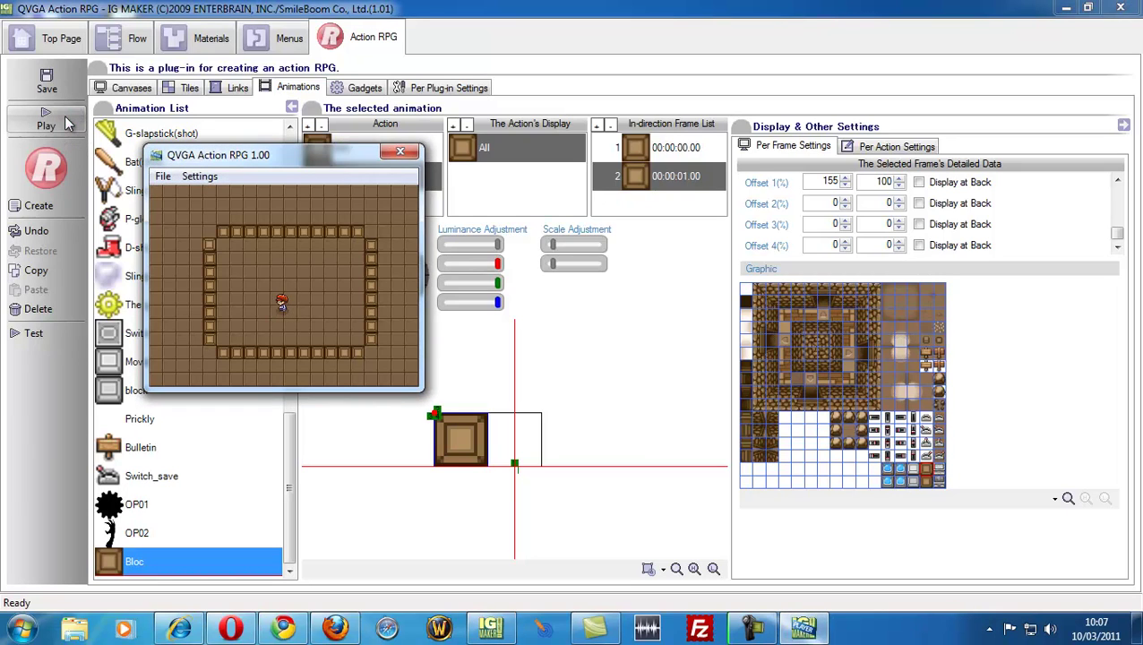
pyautogui.hotkey('Up', 'Left')
pyautogui.press('z')
pyautogui.press('Left')
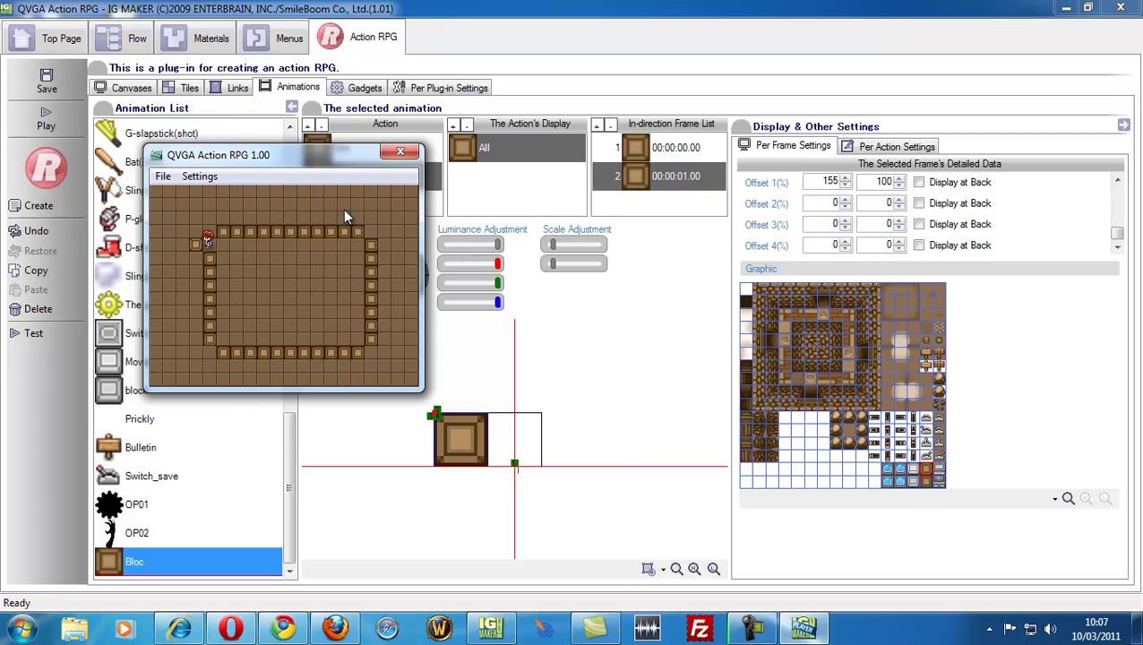
pyautogui.click(400, 151)
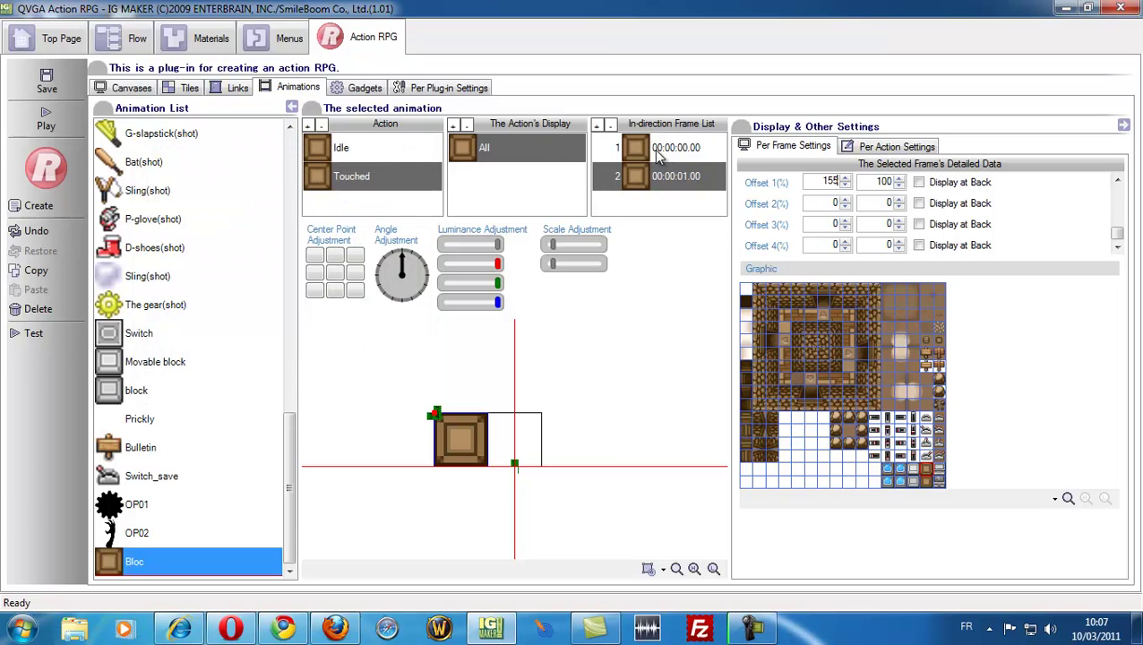
# Open the horizontal Positioning value of the second frame's collision detection with other gadgets for editing
pyautogui.moveTo(1117, 235); pyautogui.dragTo(1117, 208)
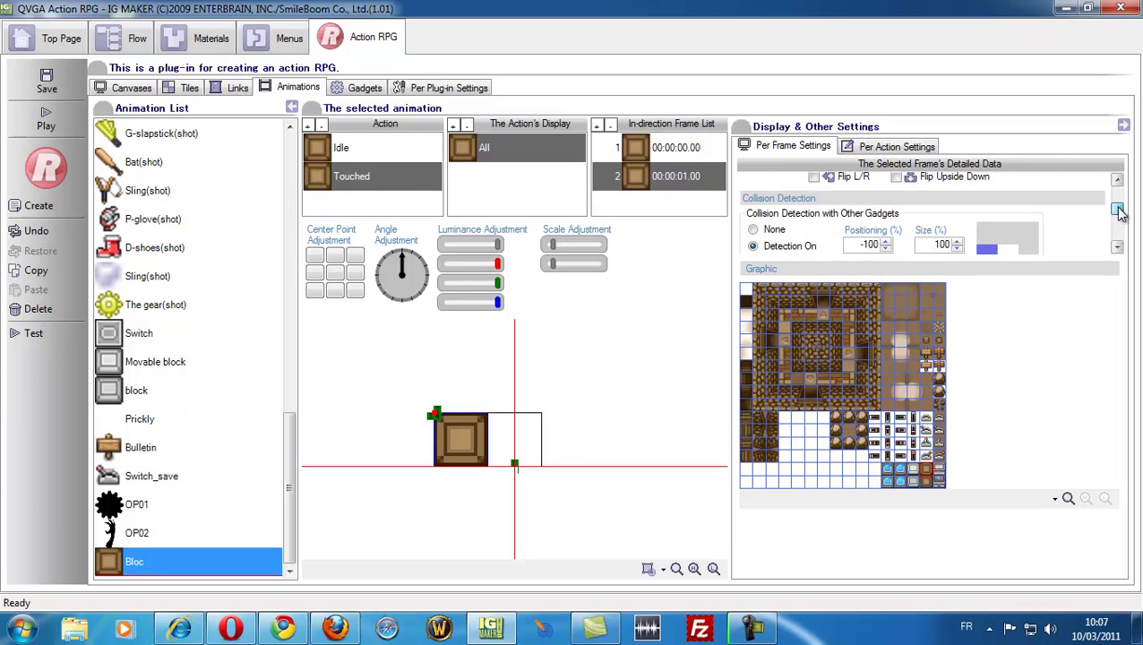
pyautogui.moveTo(855, 244); pyautogui.dragTo(893, 243)
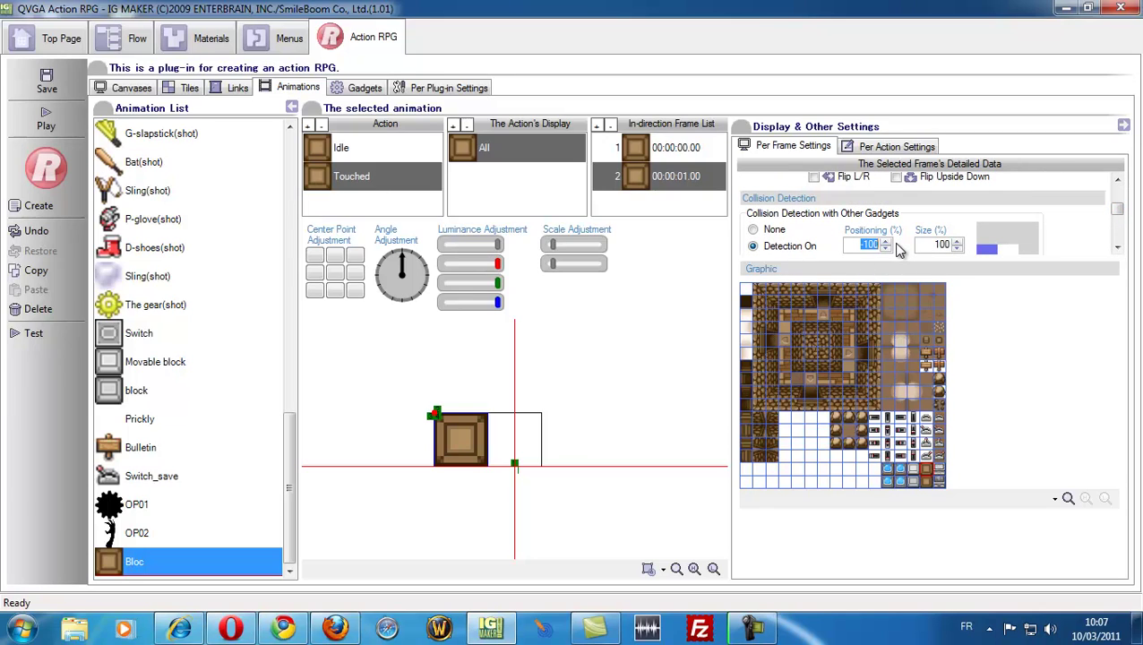